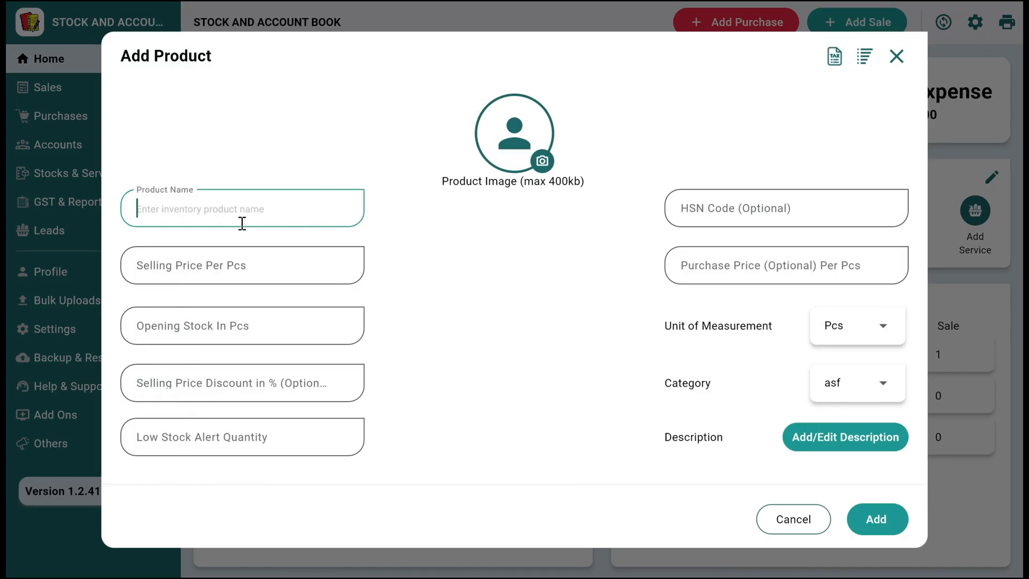
- Name the new product "Solar System 300KW"
type("Solar Sys")
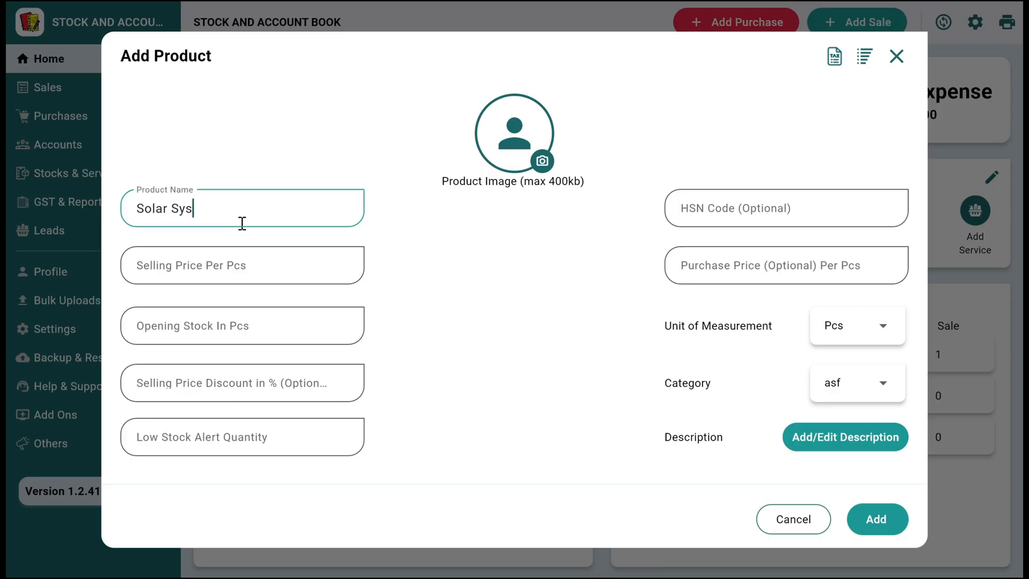
type("tem 300KW")
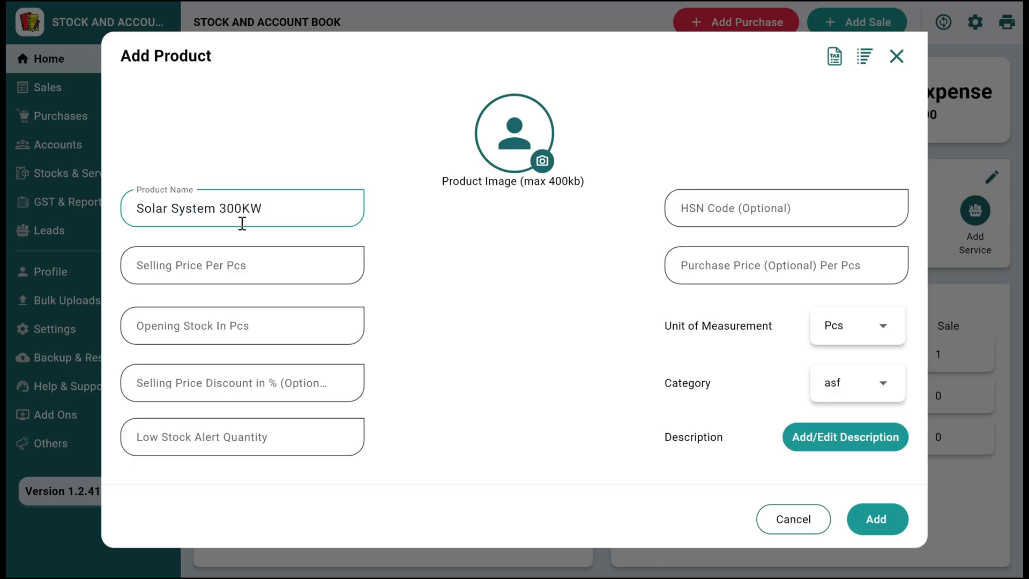
- Set the product's selling price to 125000 and its purchase price to 100000
left_click(241, 260)
type("125000")
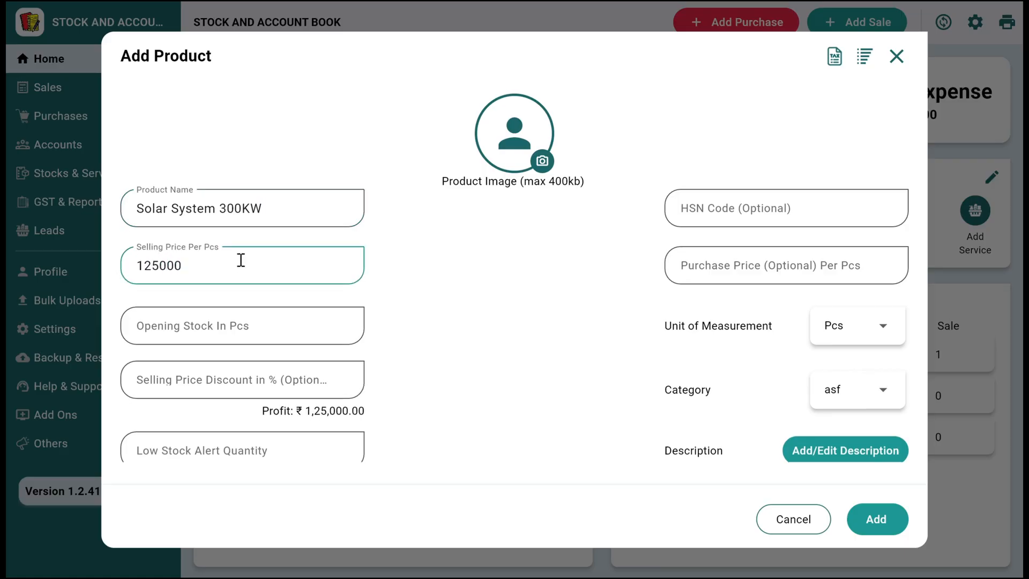
left_click(723, 268)
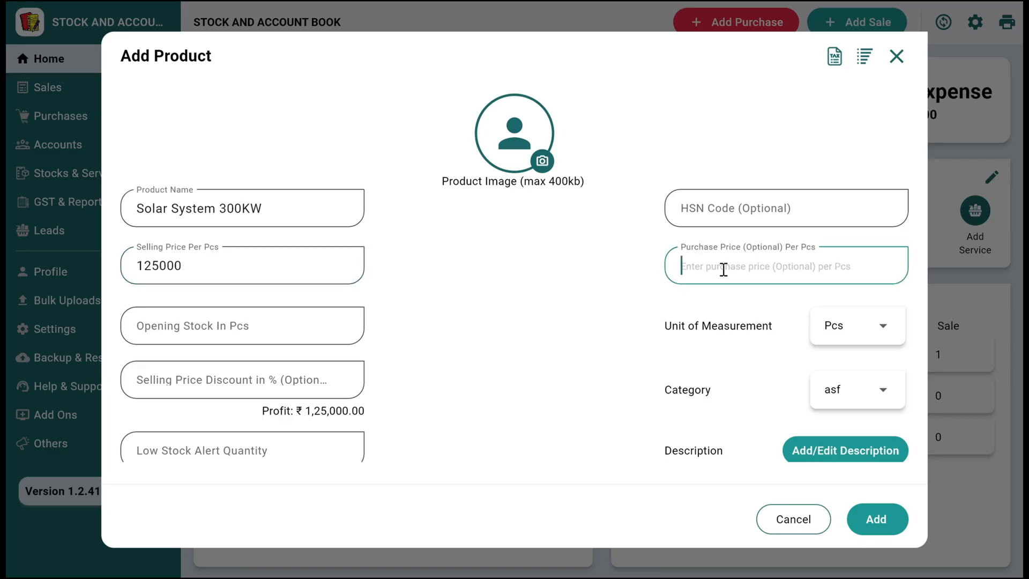
type("10000")
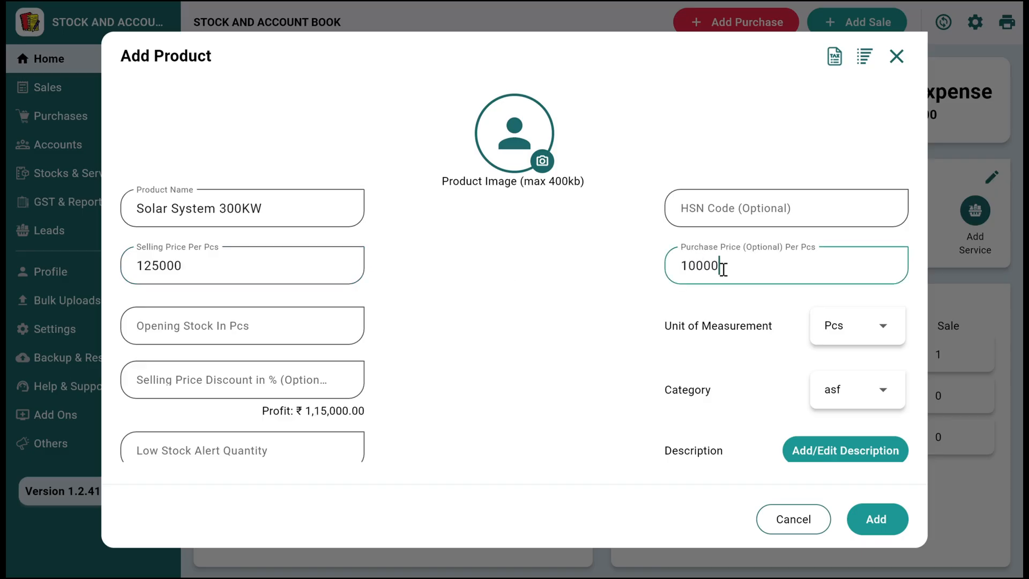
type("0")
- Set the product's unit of measurement to Units
scroll(244, 288, "down", 3)
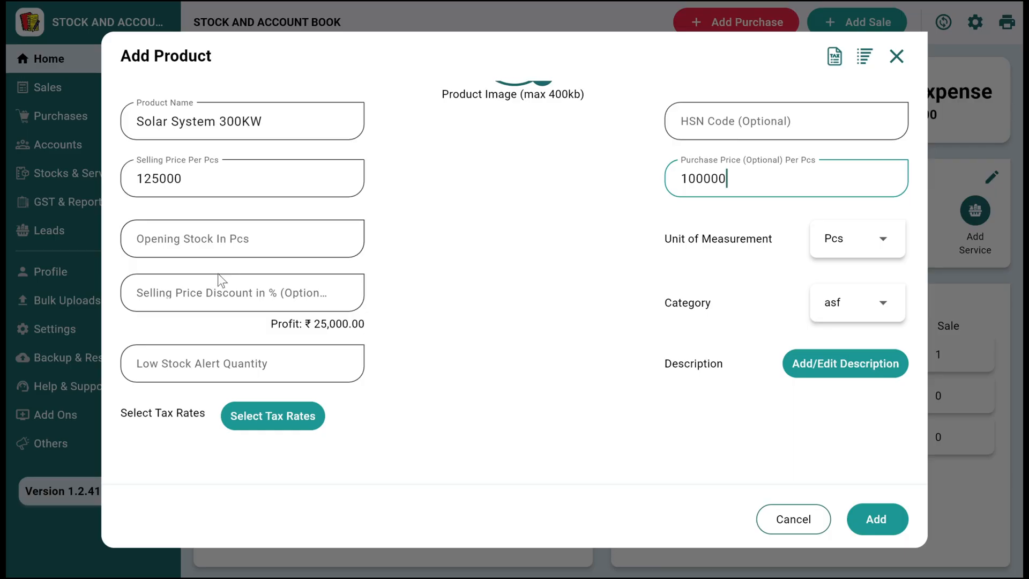
left_click(736, 218)
left_click(830, 244)
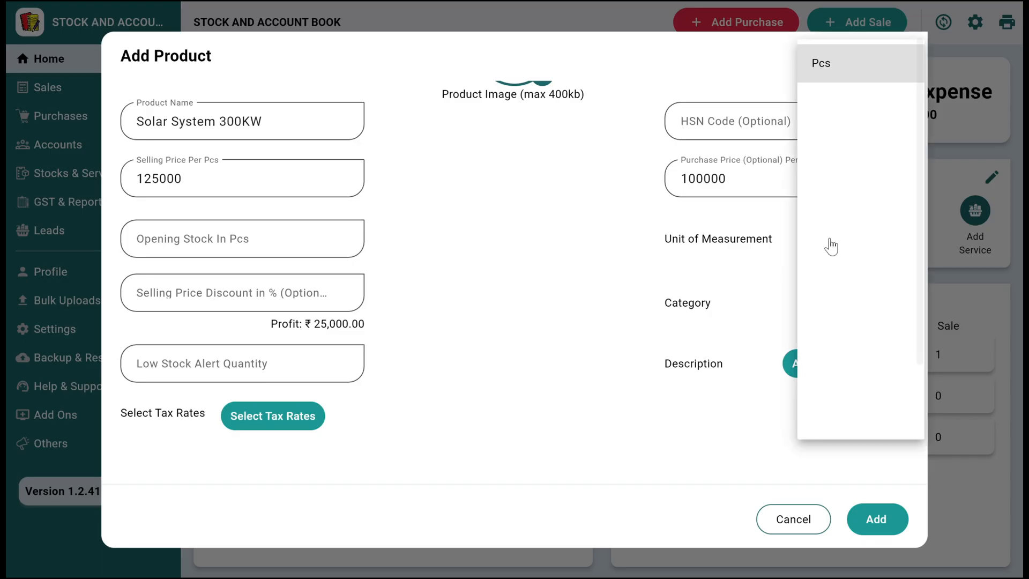
left_click(826, 177)
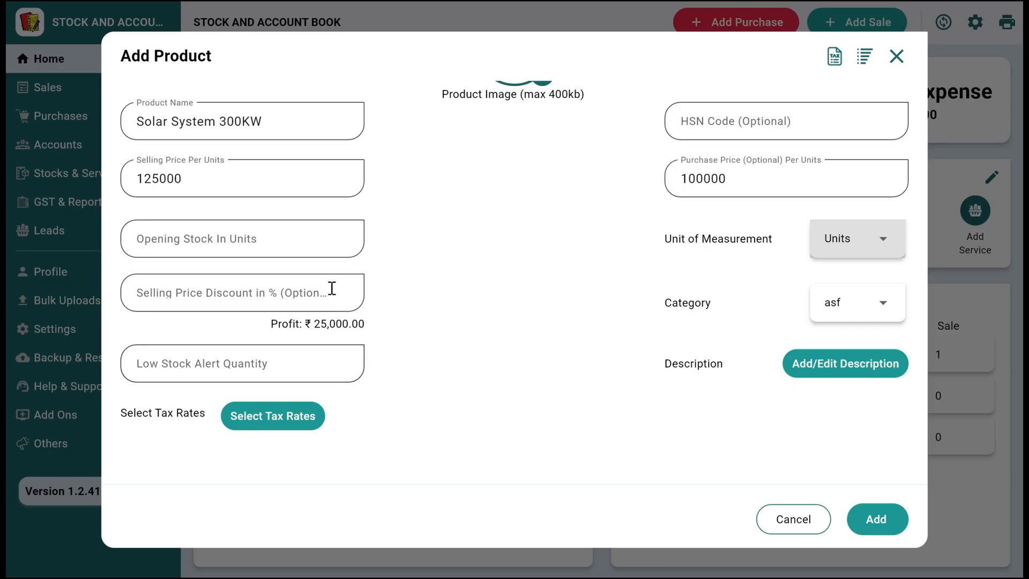
- Give the product a three-line description: "3 Batter required", "1 Inventor optional" and "3KW optional"
left_click(812, 367)
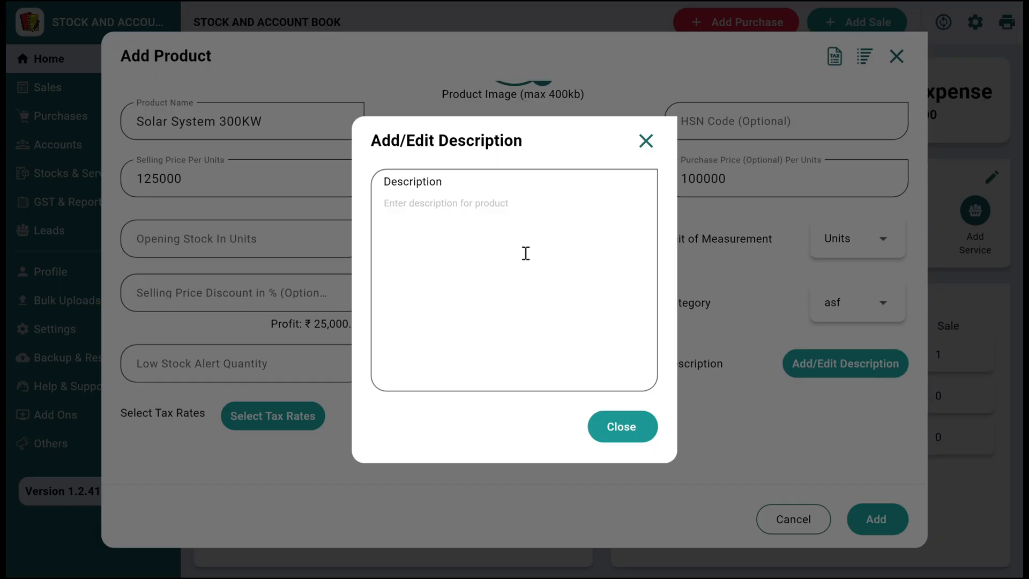
type("3")
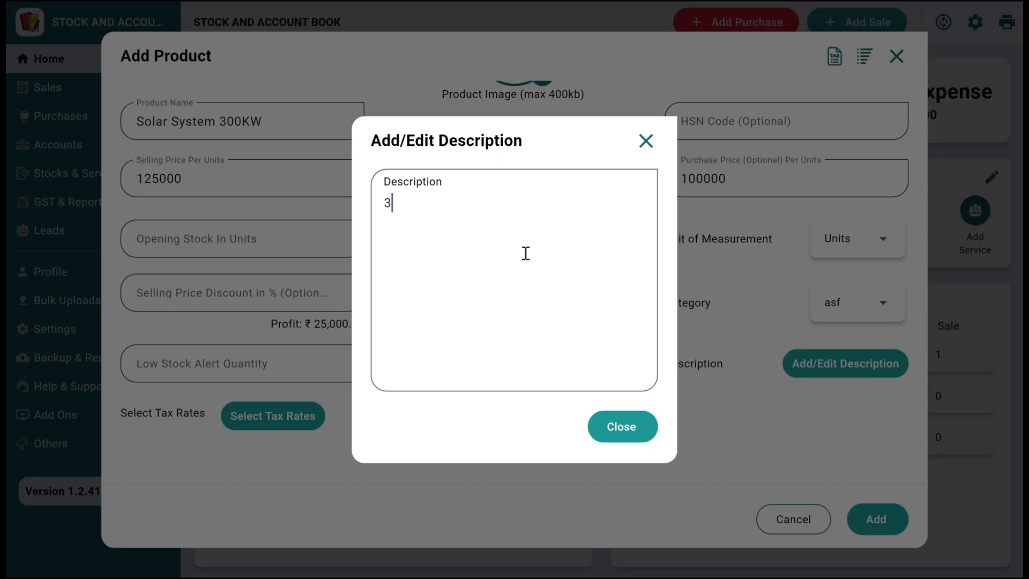
type(" Batter required")
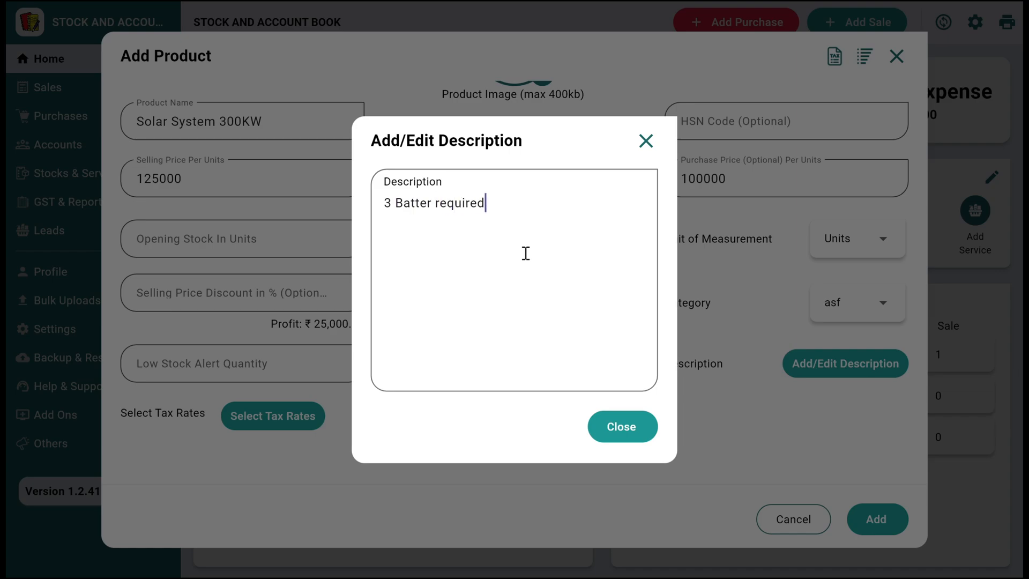
type("1 Inventor optional")
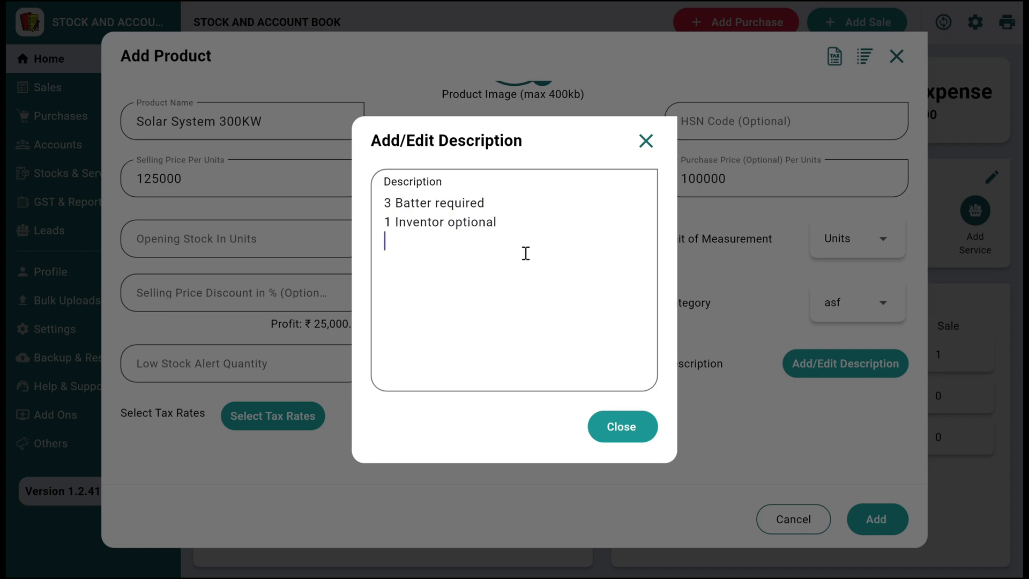
type("3KW")
type(" optional")
left_click(634, 438)
- Apply the GST (28.0 %) tax rate to the product and add the product to the inventory
left_click(298, 416)
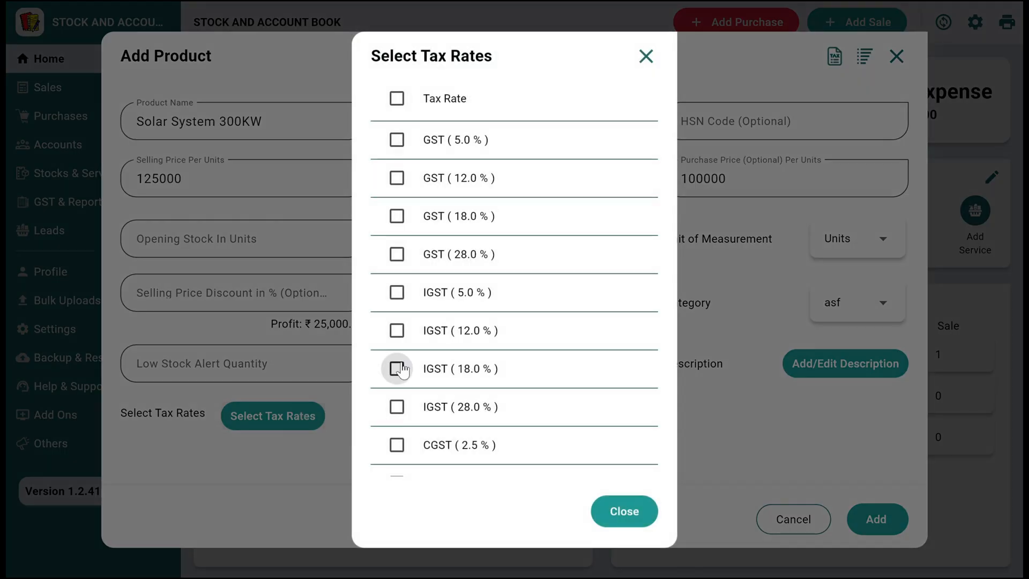
left_click(449, 256)
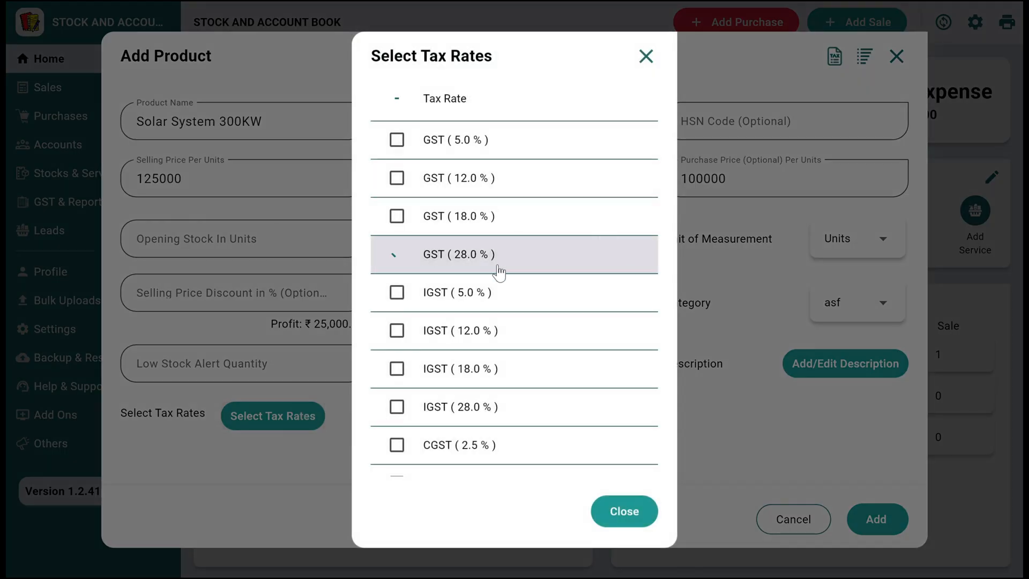
left_click(727, 384)
scroll(728, 387, "down", 1)
scroll(558, 300, "up", 4)
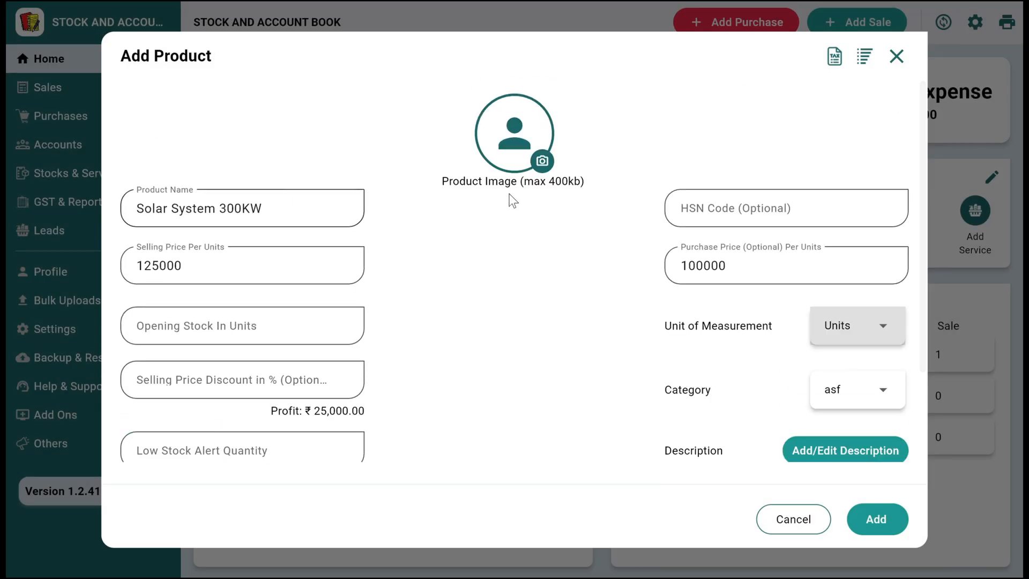
scroll(512, 204, "down", 3)
left_click(877, 519)
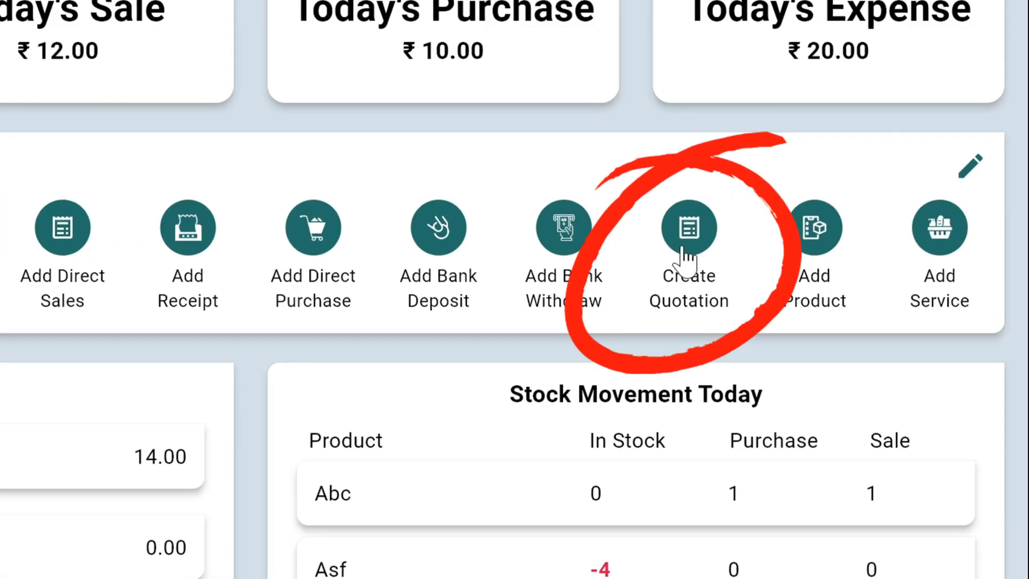
- Start a new quotation and look through its account list and its extra options
left_click(683, 249)
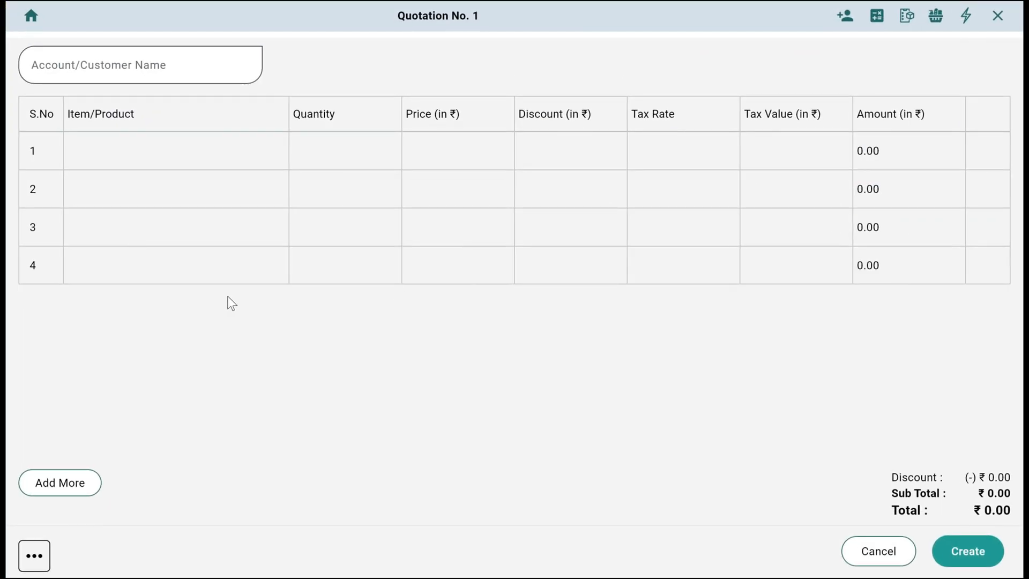
left_click(136, 68)
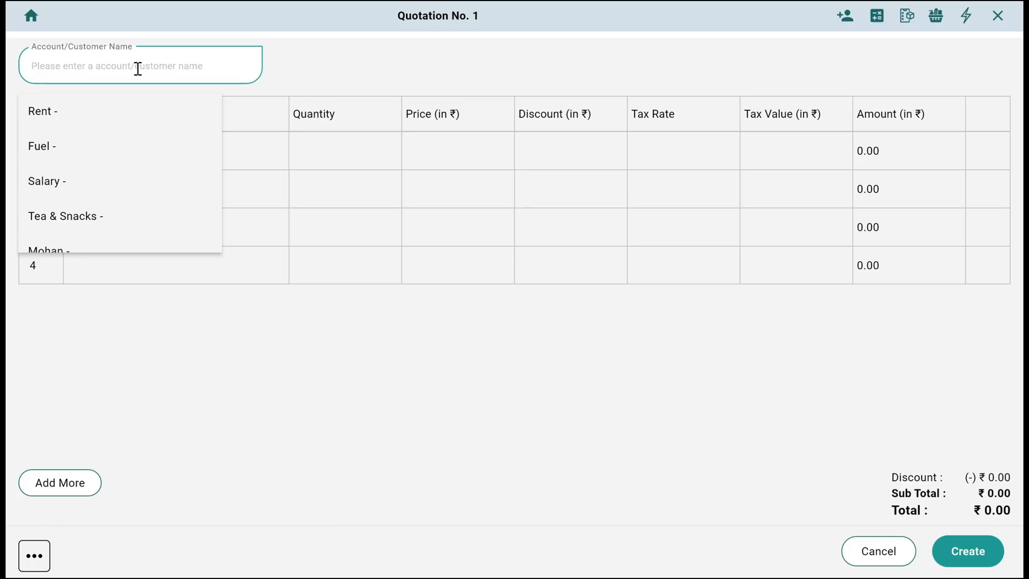
scroll(108, 104, "down", 2)
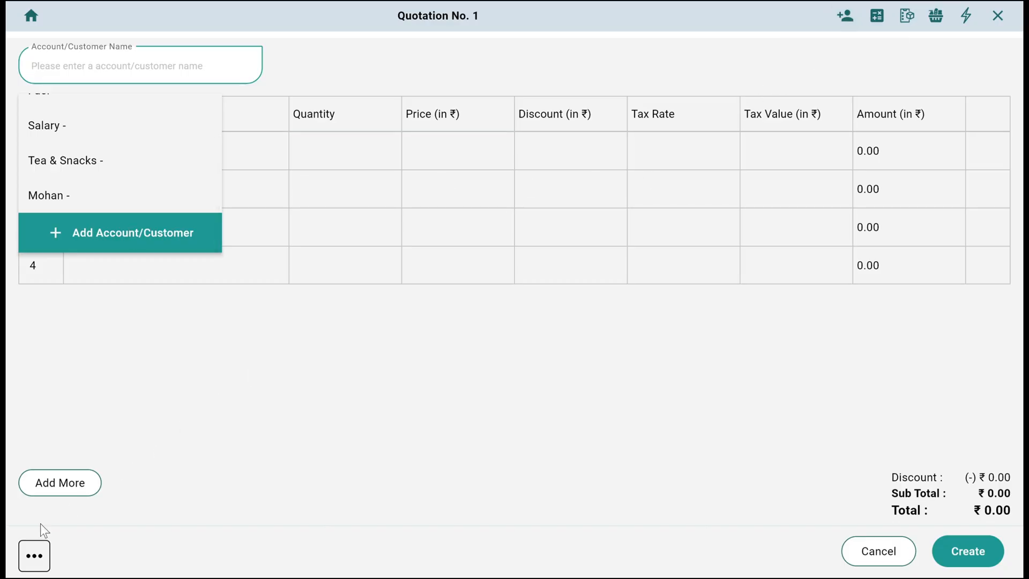
left_click(34, 556)
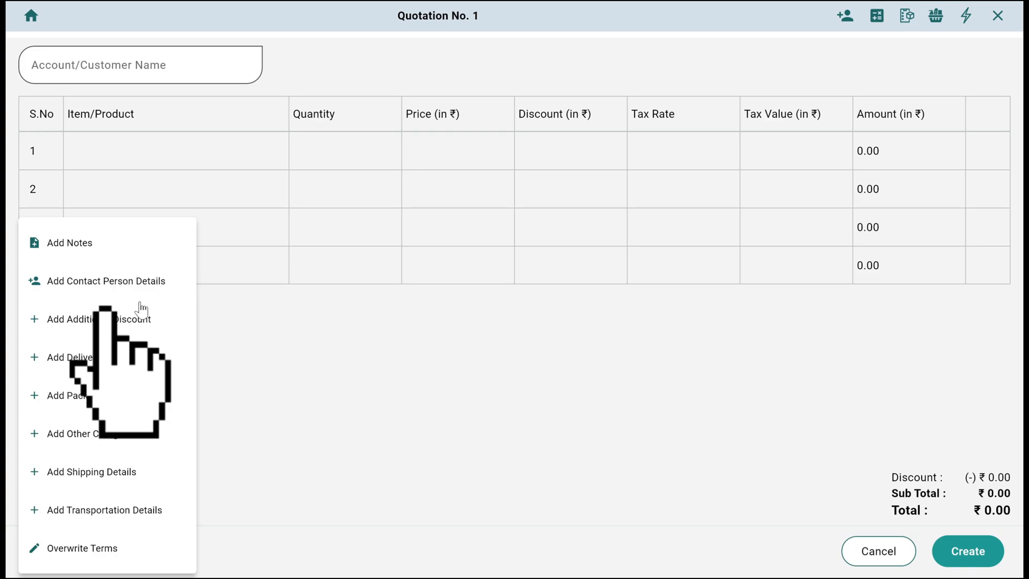
left_click(262, 349)
- Add a new customer from the quotation, entering only the customer's name
left_click(87, 67)
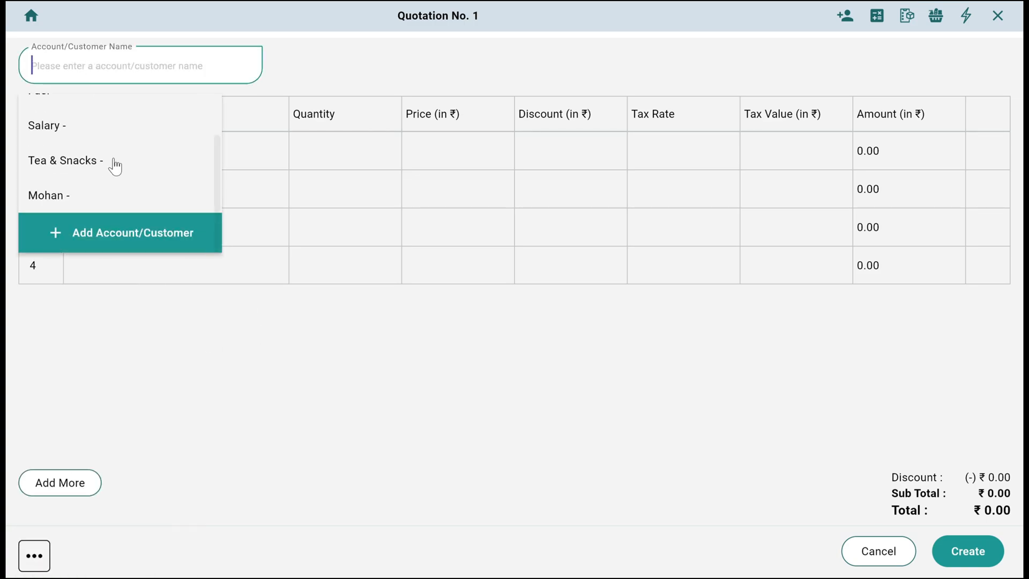
left_click(156, 226)
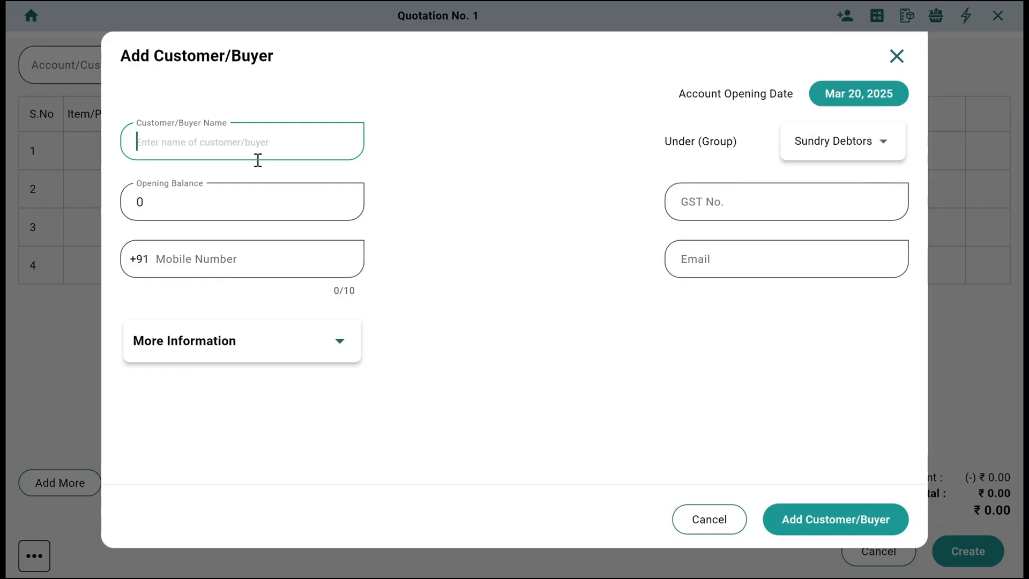
type("Suresh ji")
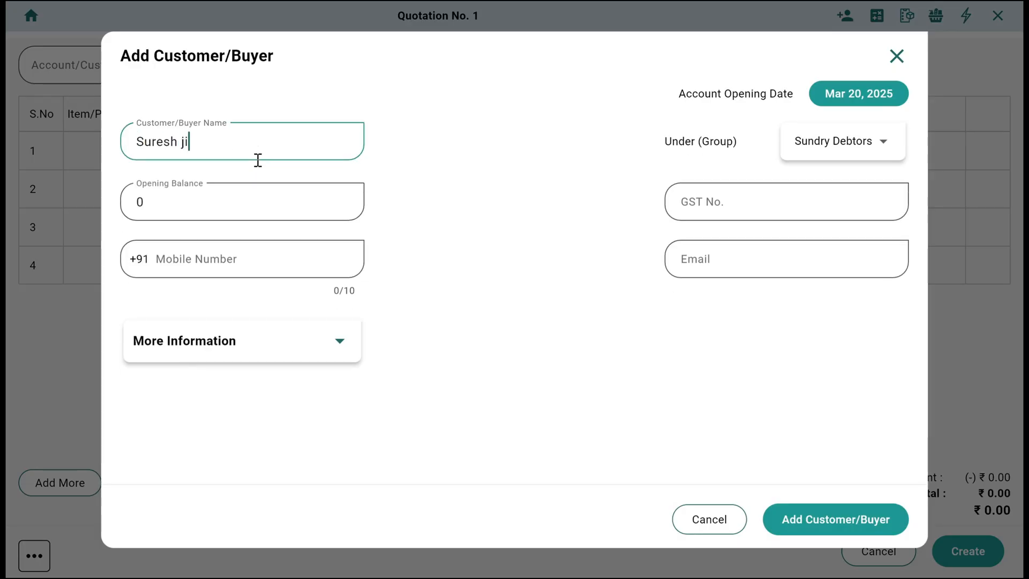
left_click(220, 264)
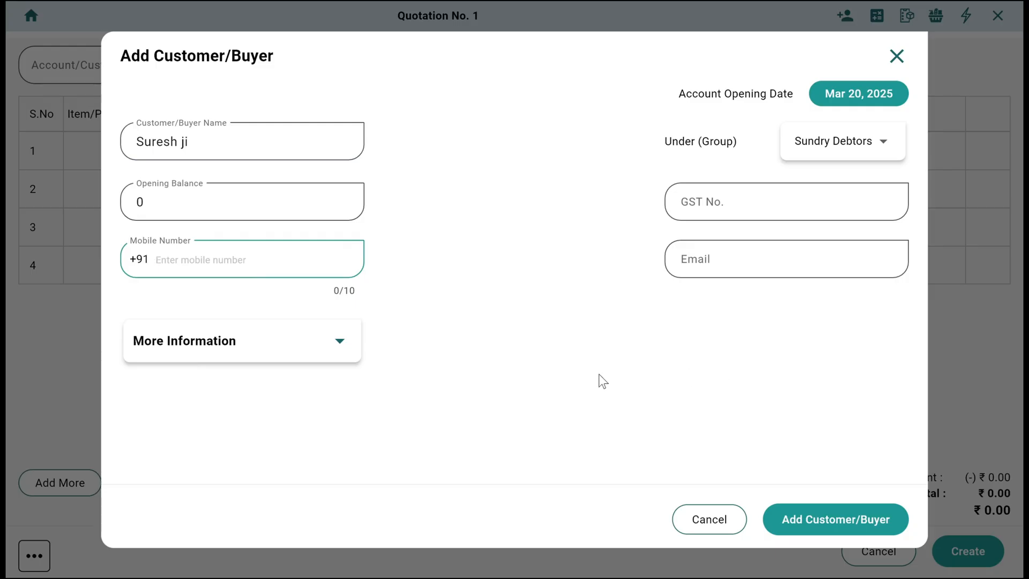
left_click(808, 519)
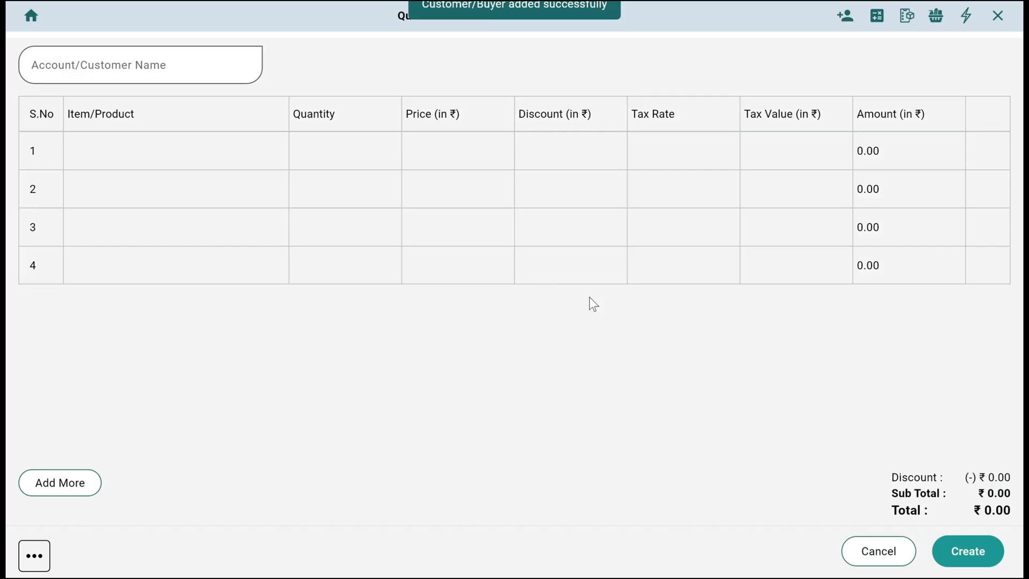
- Find the newly added customer by name and assign the quotation to that account
left_click(96, 64)
type("sure")
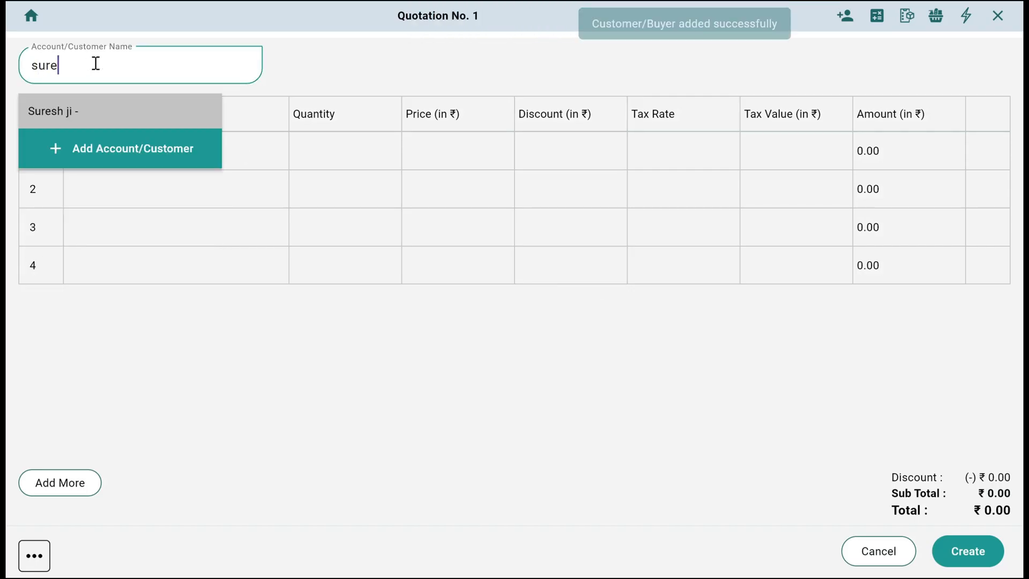
left_click(105, 107)
- Add Solar System 300KW as the quotation's first item and set its price to 127000
left_click(106, 146)
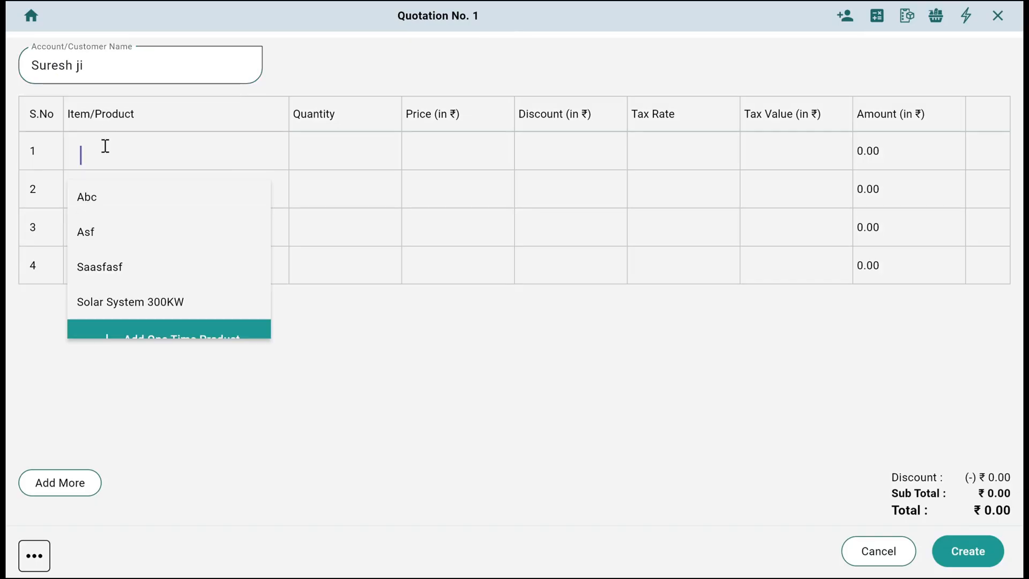
type("sol")
key("Return")
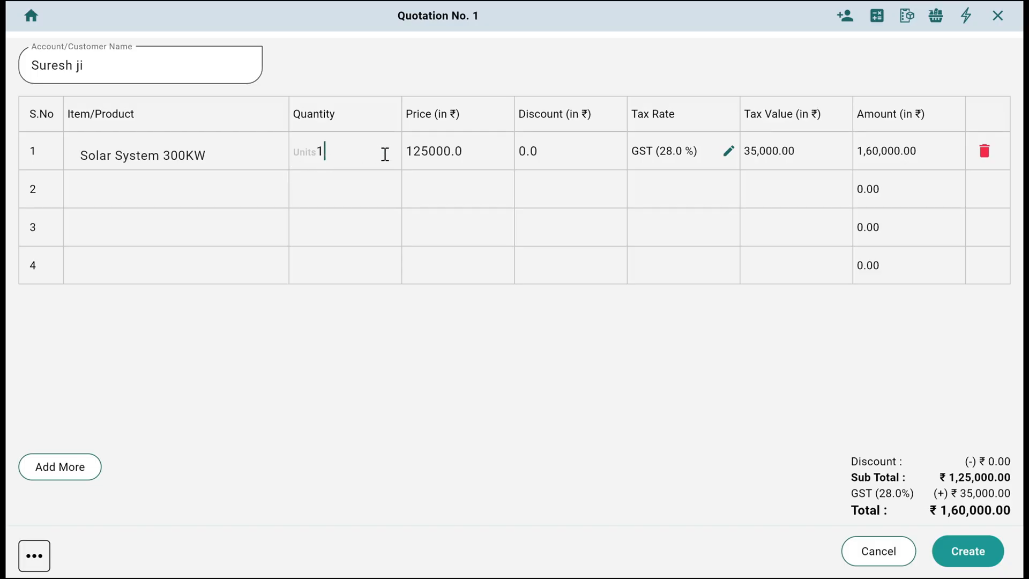
left_click_drag(485, 156, 391, 157)
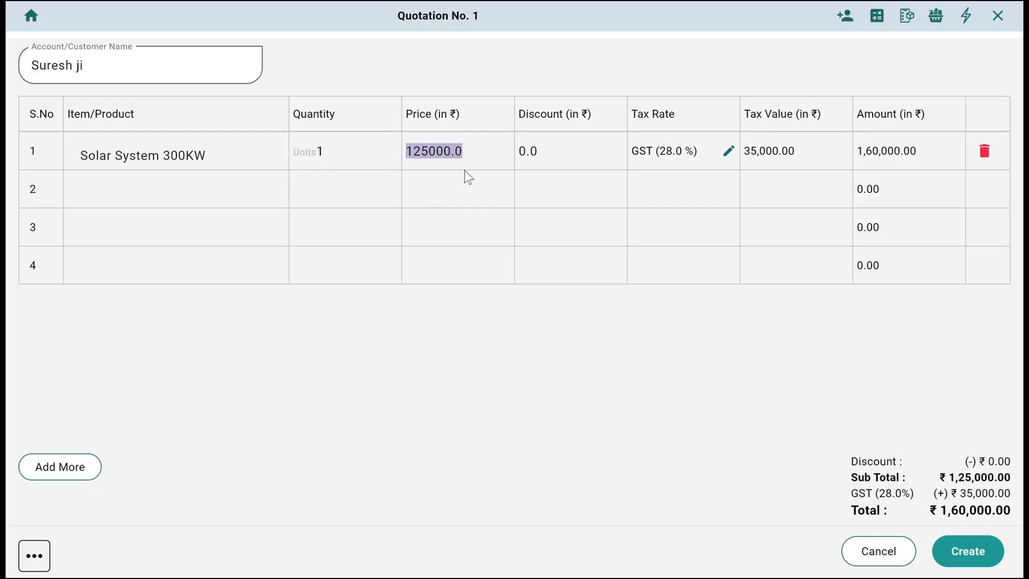
type("1270000")
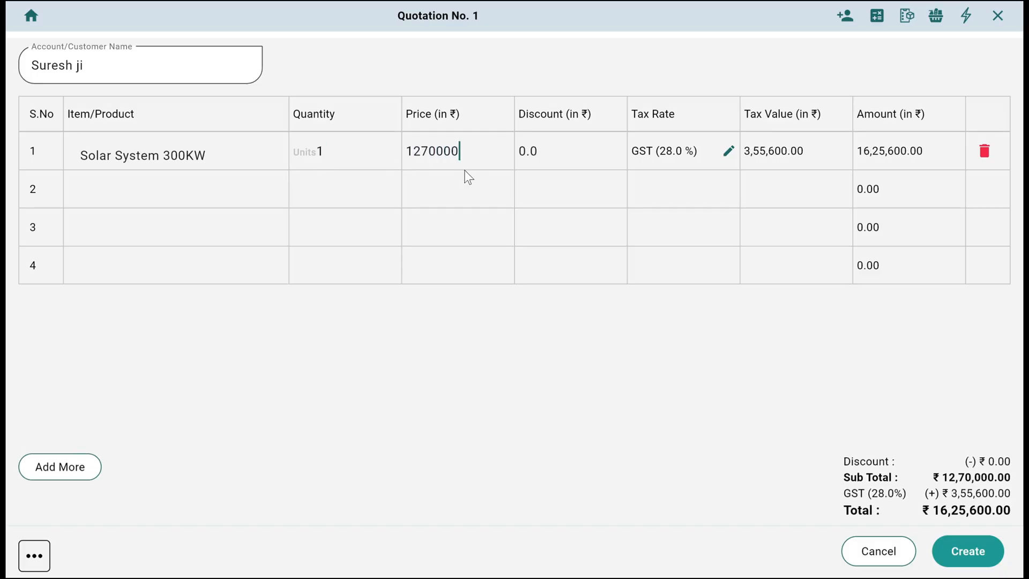
key("BackSpace")
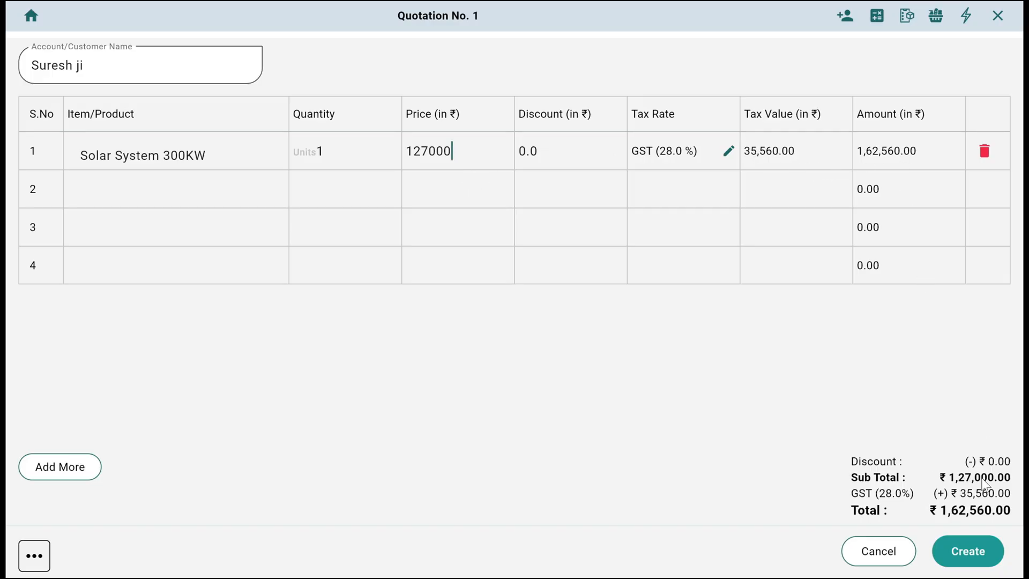
- Look through the quotation's extra options, including the additional discount form, without adding any
left_click(47, 558)
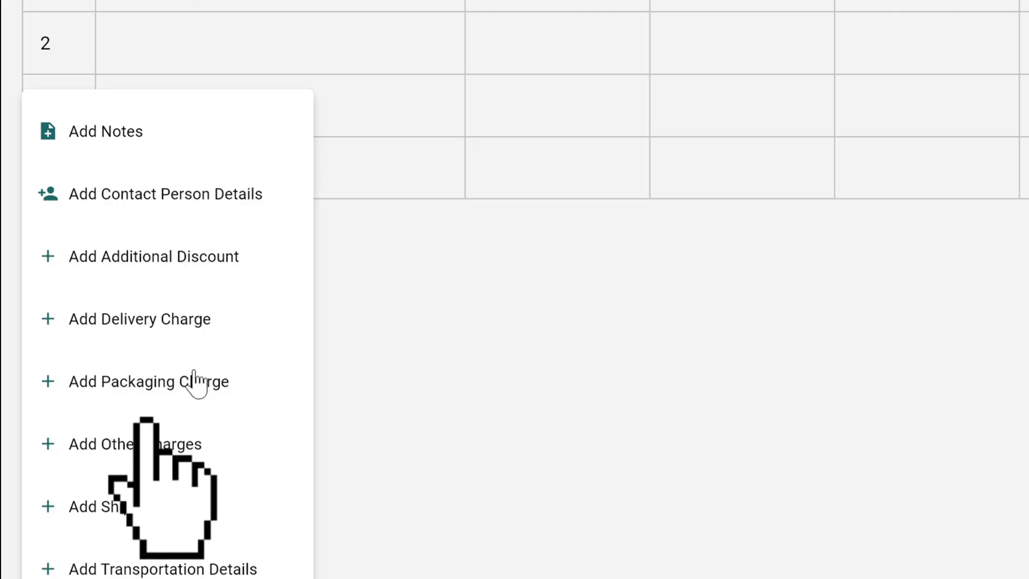
left_click(176, 261)
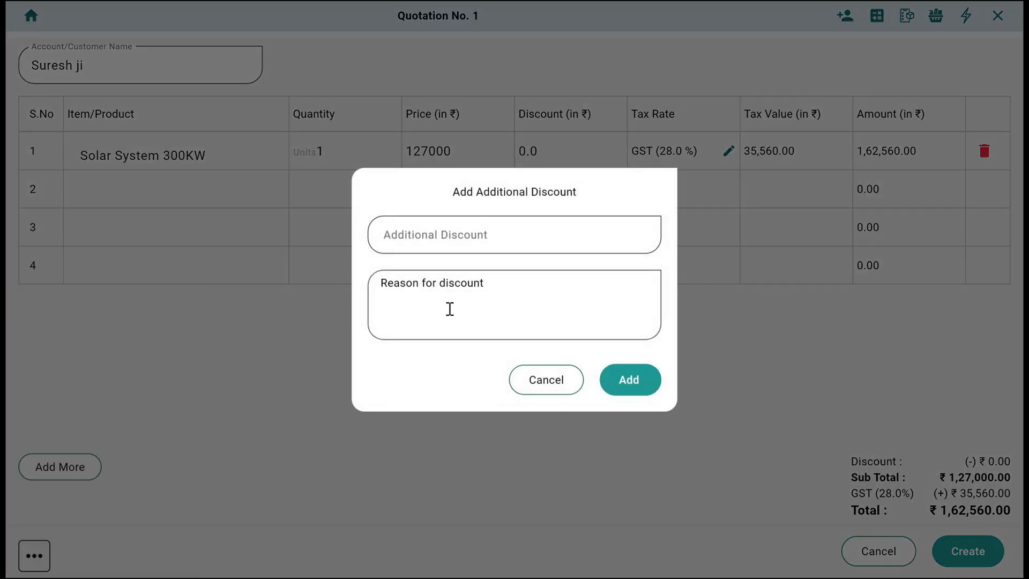
left_click(555, 389)
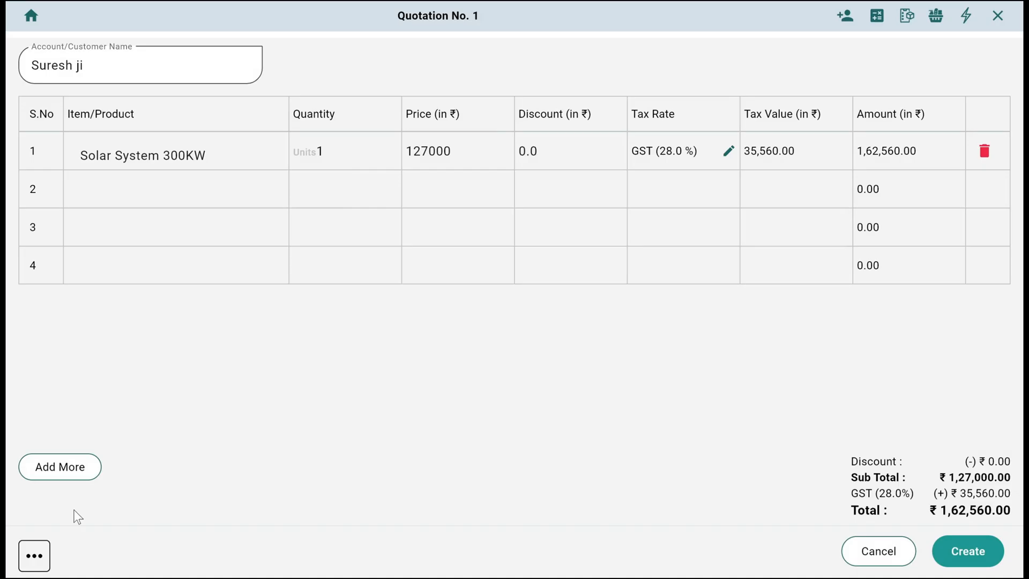
left_click(35, 557)
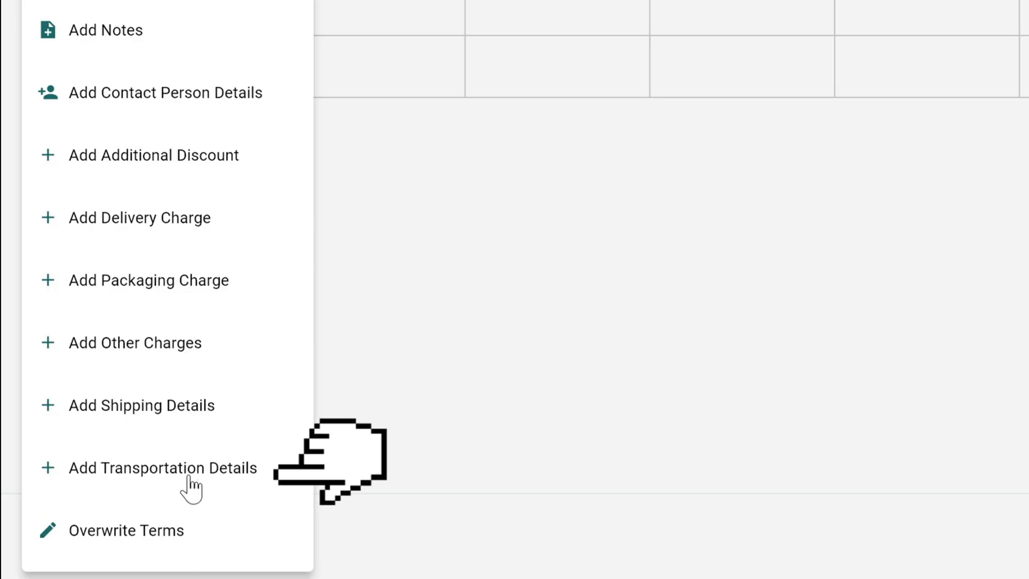
left_click(552, 353)
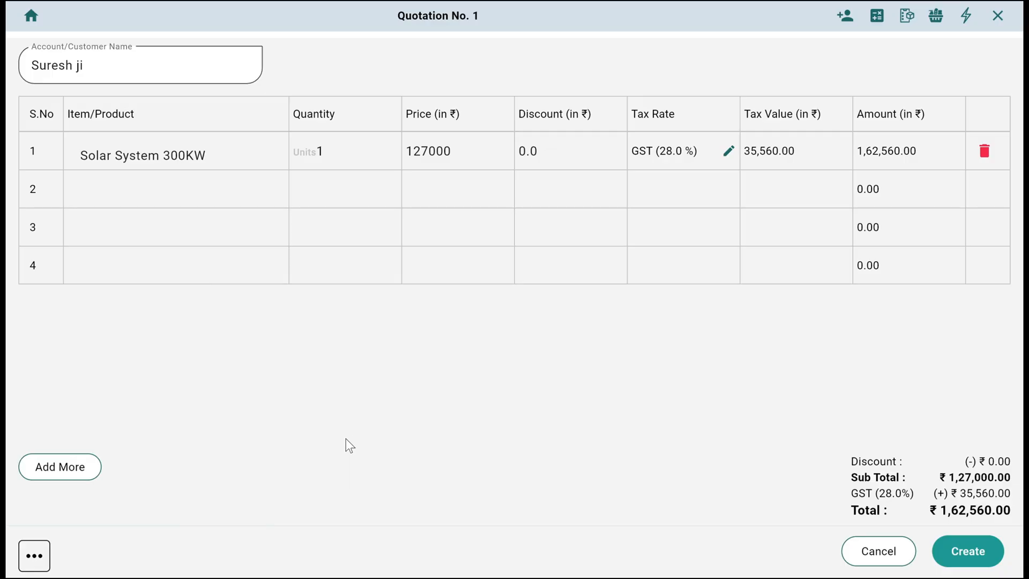
- Create the quotation and review the template texts and term names in its settings, leaving them as they are
left_click(977, 558)
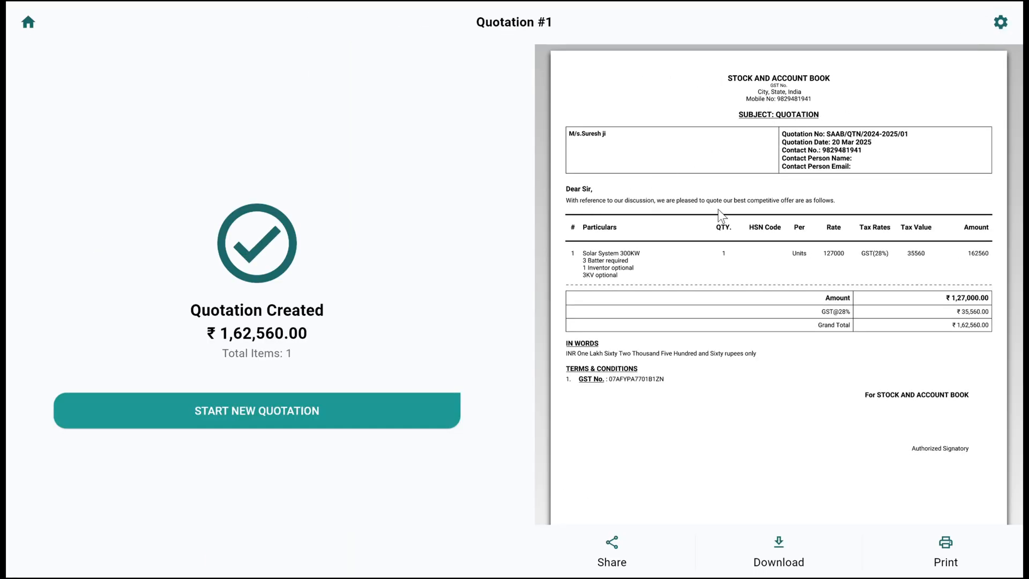
left_click(1000, 21)
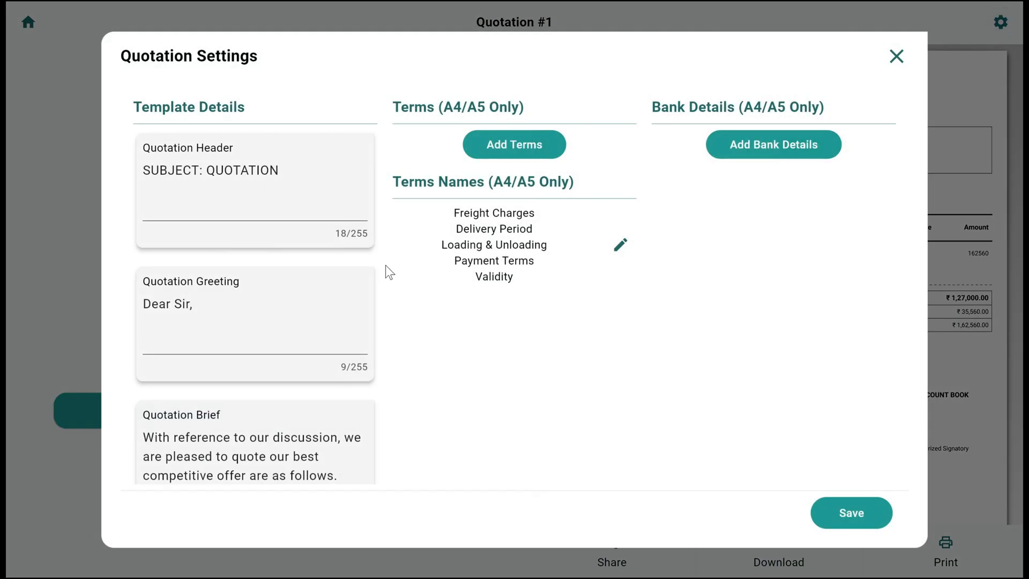
scroll(206, 228, "down", 2)
scroll(208, 290, "down", 1)
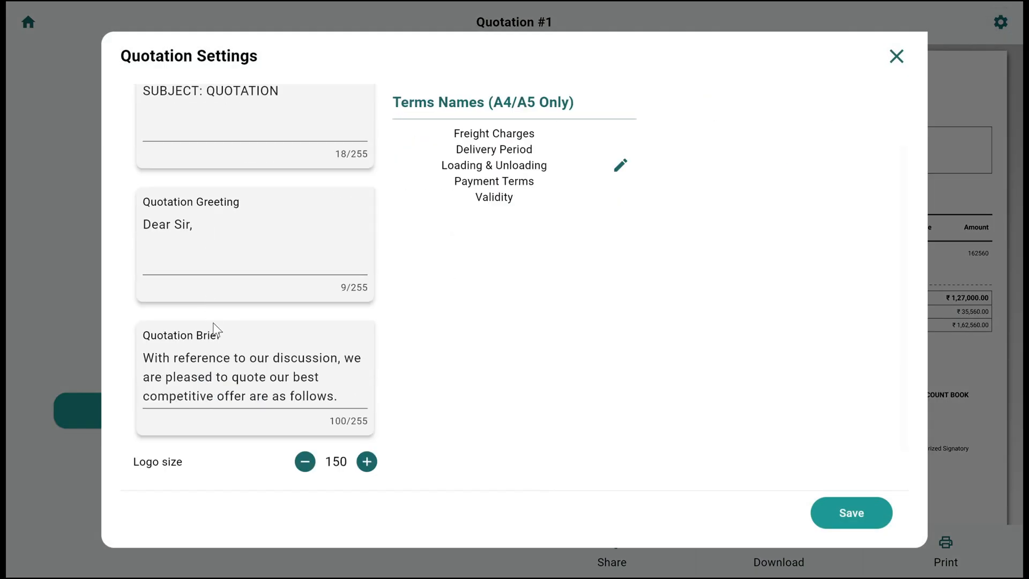
scroll(213, 323, "up", 3)
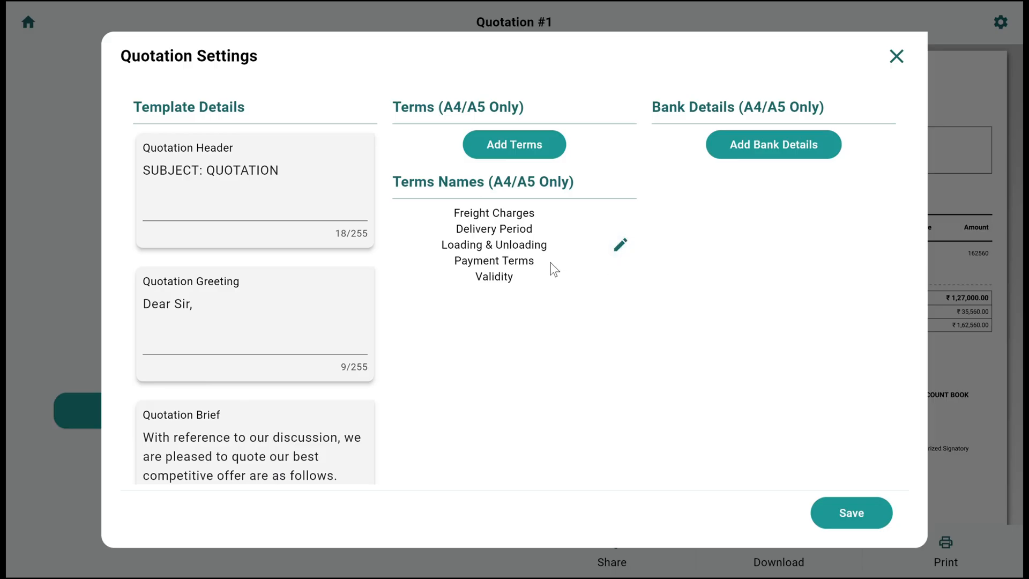
left_click(619, 245)
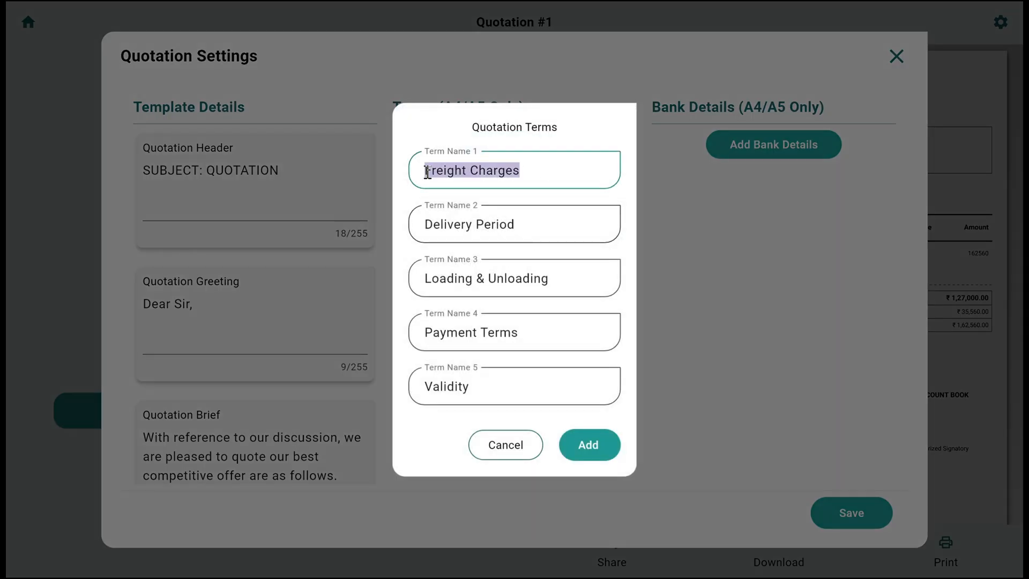
left_click(517, 216)
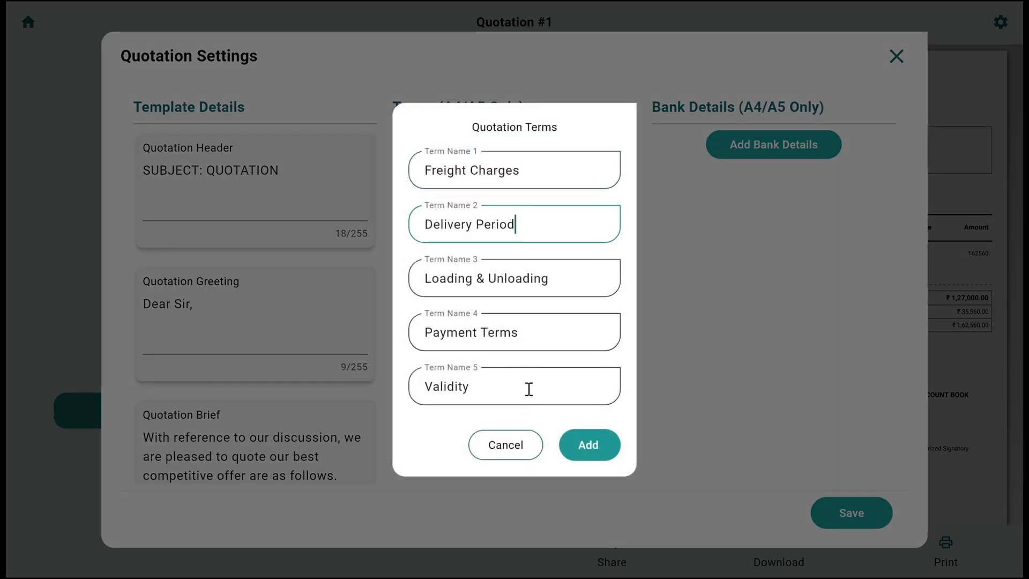
left_click(526, 430)
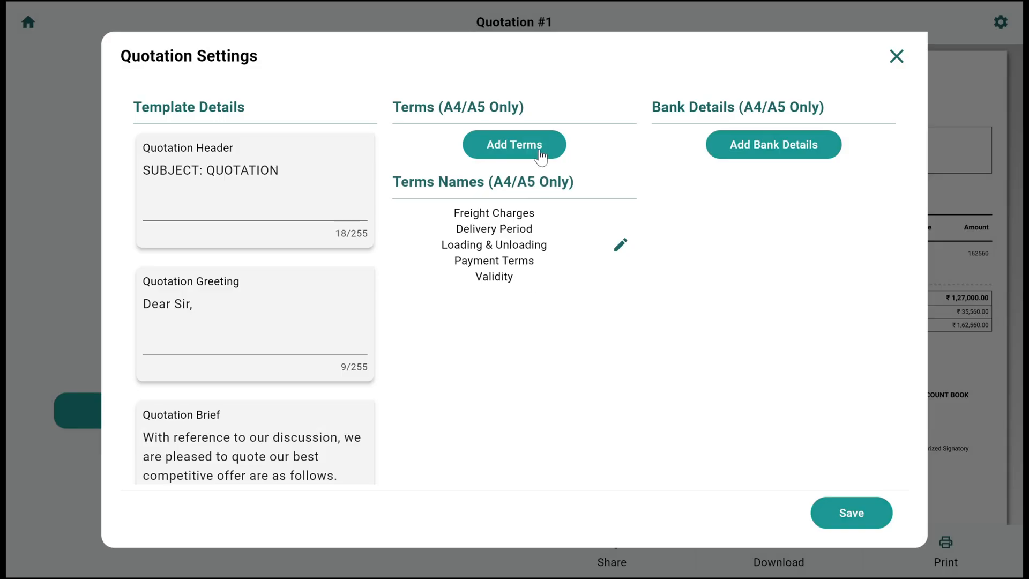
- Add quotation terms: Freight Charges safsaf, Delivery Period asjhfajksh, Loading & Unloading jkfashfjk, Payment Terms ashfkajs and Validity asjkfhas
left_click(541, 153)
type("safsaf")
key("Tab")
type("asjhfajksh")
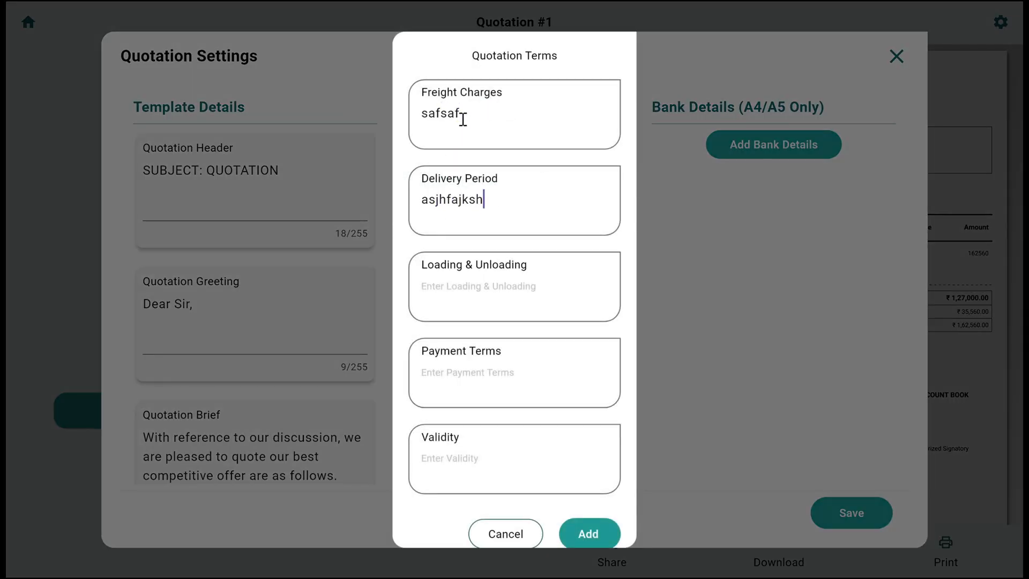
key("Tab")
type("jkfashfjk")
key("Tab")
type("ashfkajs")
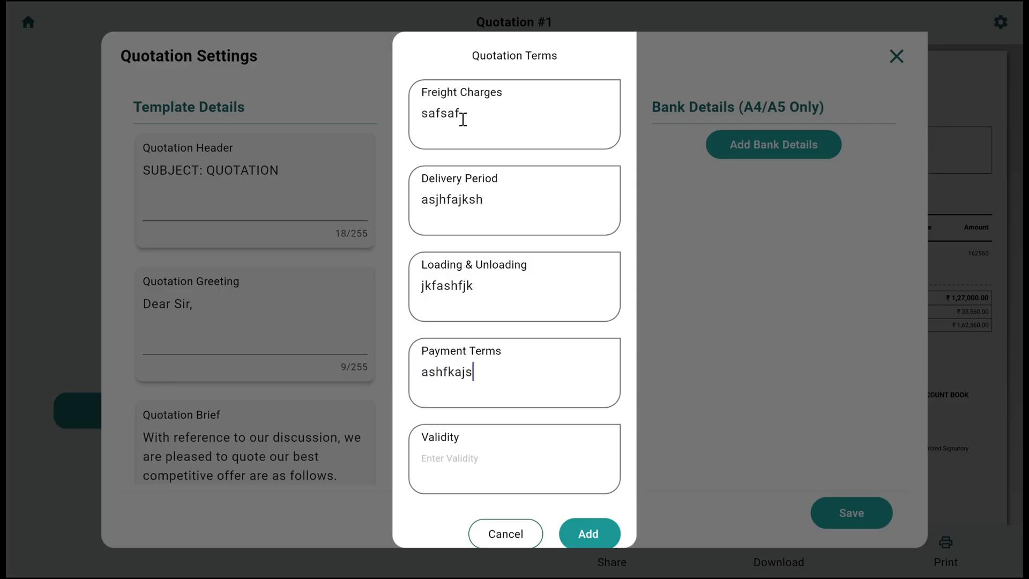
key("Tab")
type("asjkfhas")
scroll(531, 300, "down", 1)
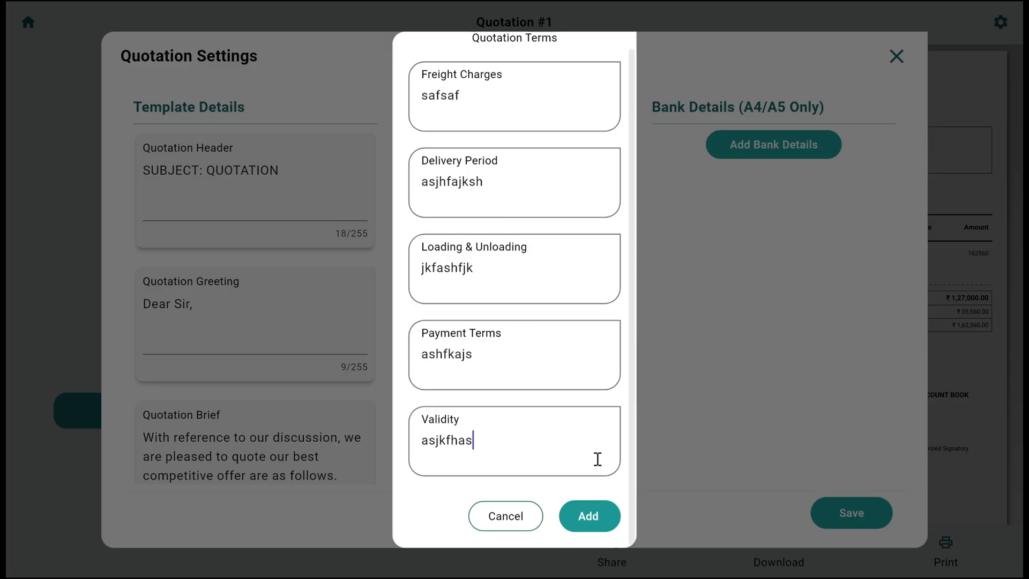
left_click(602, 516)
- Save the quotation settings and return to the created quotation
scroll(751, 163, "down", 4)
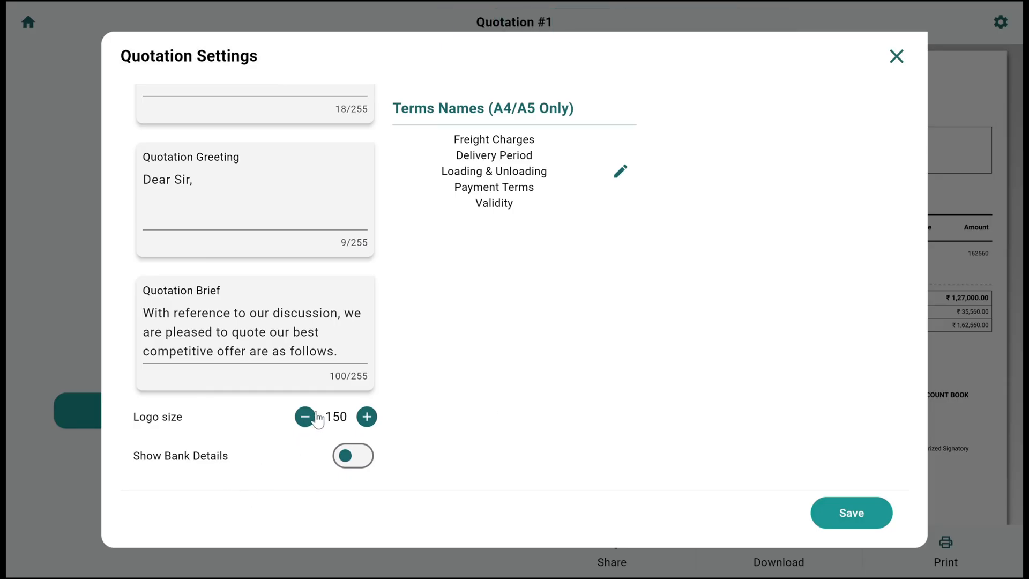
left_click(852, 515)
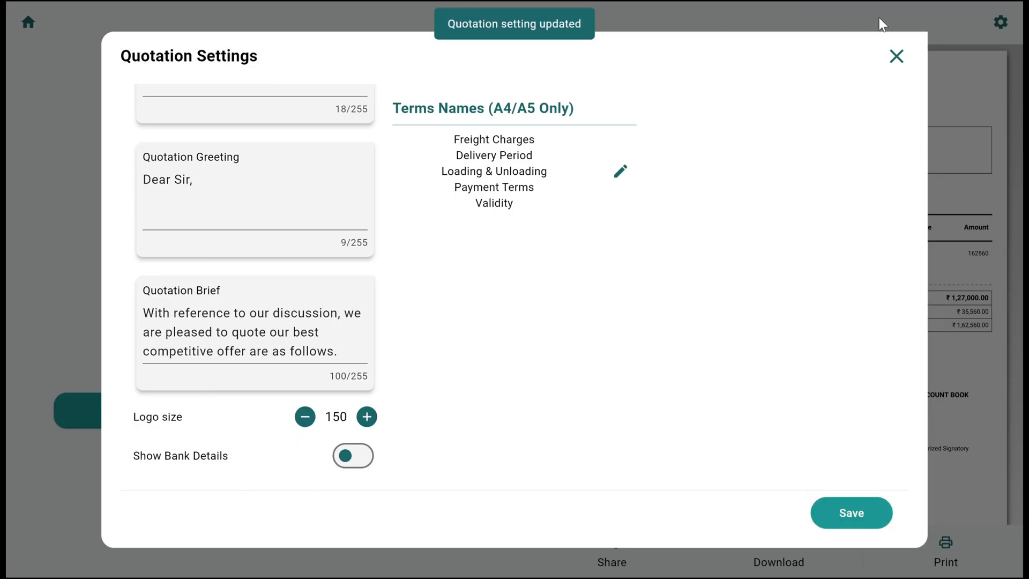
left_click(896, 57)
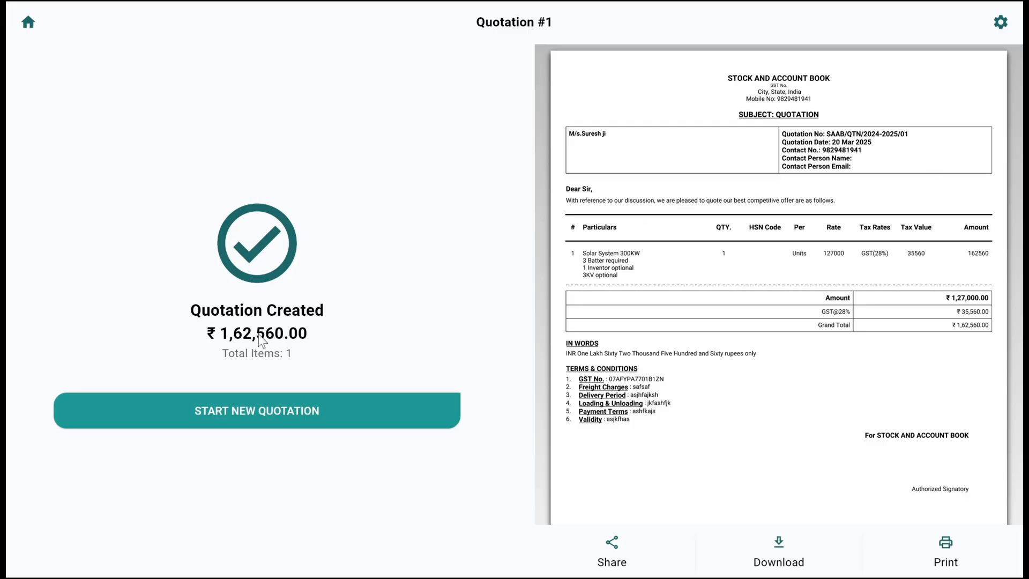
- Go to the list of sales quotations and look at the actions available for the new quotation
left_click(28, 22)
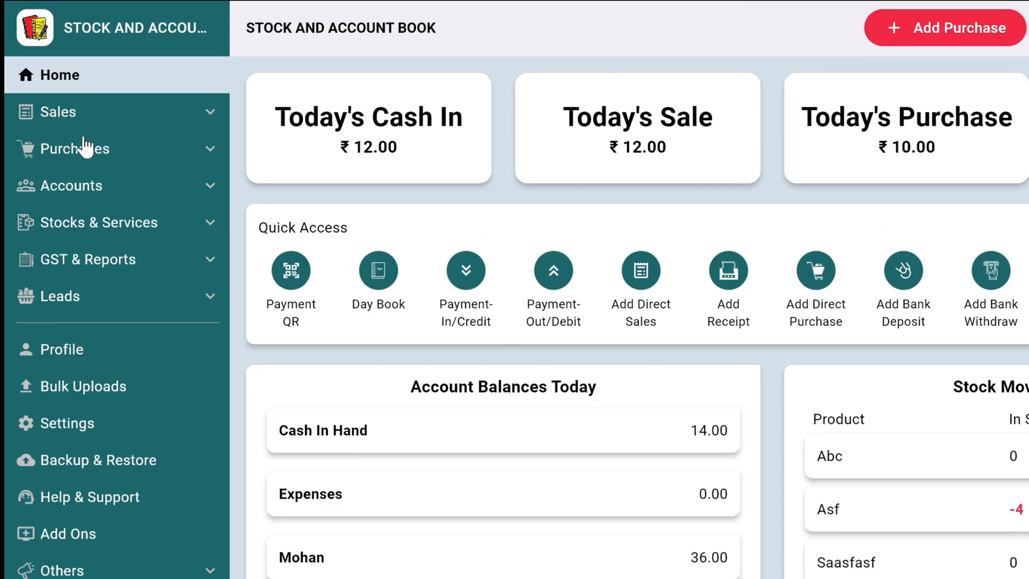
left_click(74, 90)
left_click(79, 123)
left_click(149, 267)
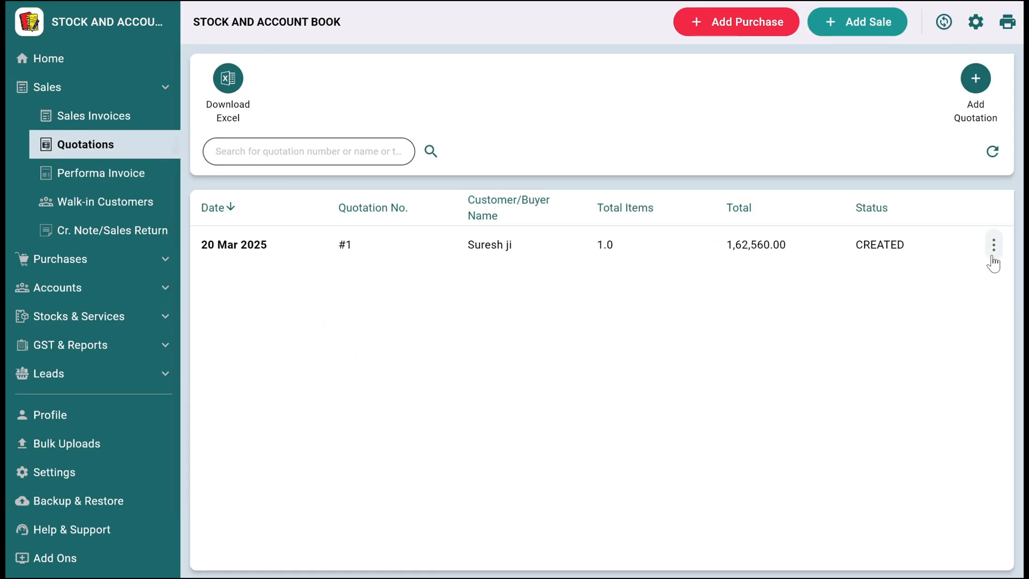
left_click(994, 246)
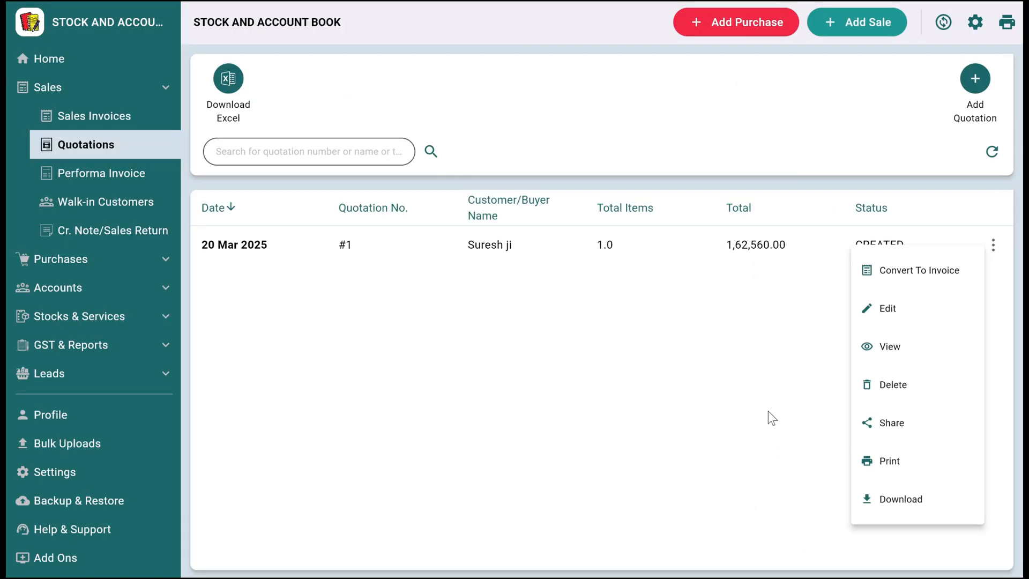
left_click(451, 363)
- Convert the new quotation to an invoice dated Mar 20, 2025 with Cash as the mode of payment
left_click(995, 245)
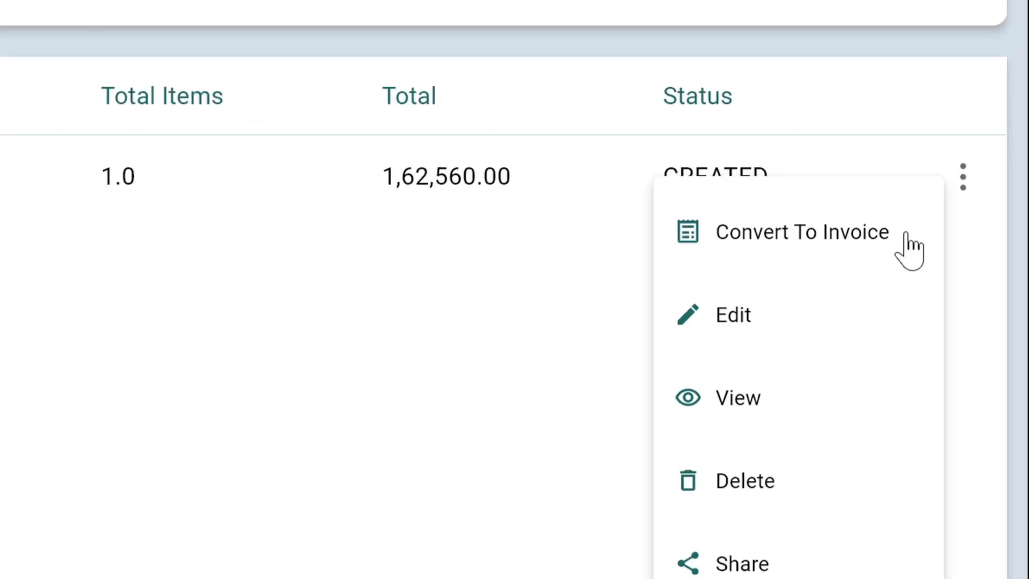
left_click(968, 274)
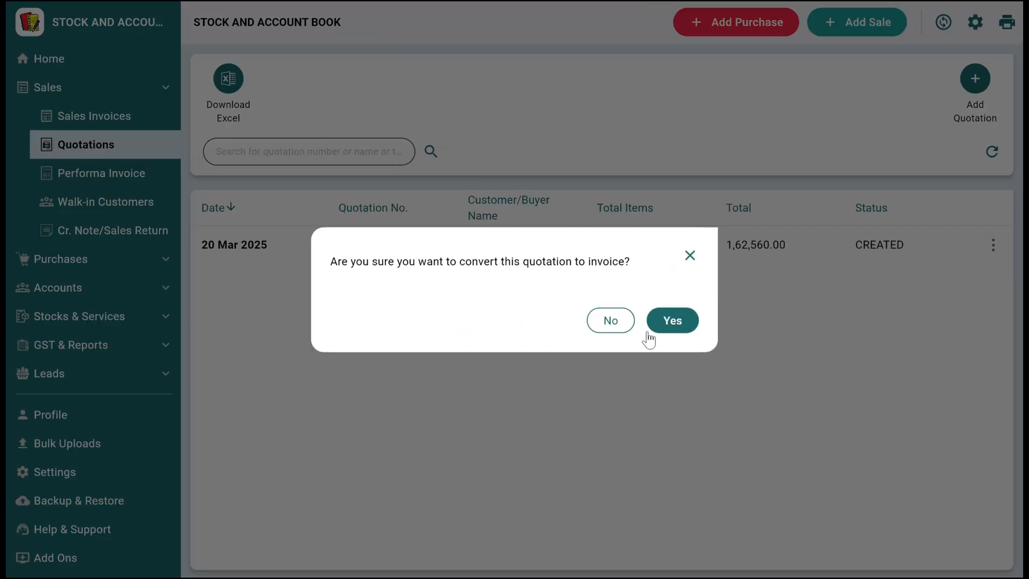
left_click(663, 325)
left_click(581, 304)
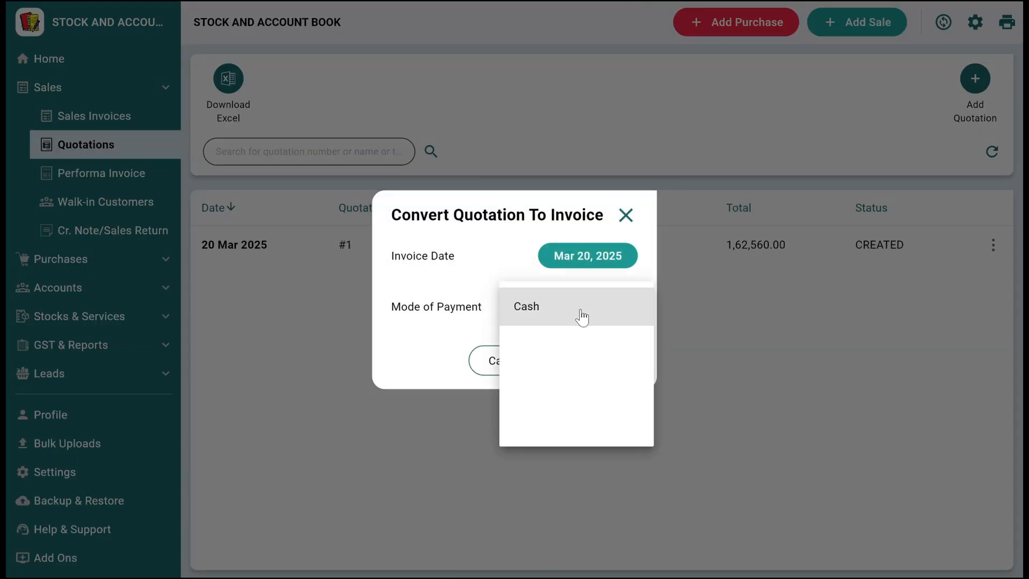
left_click(395, 332)
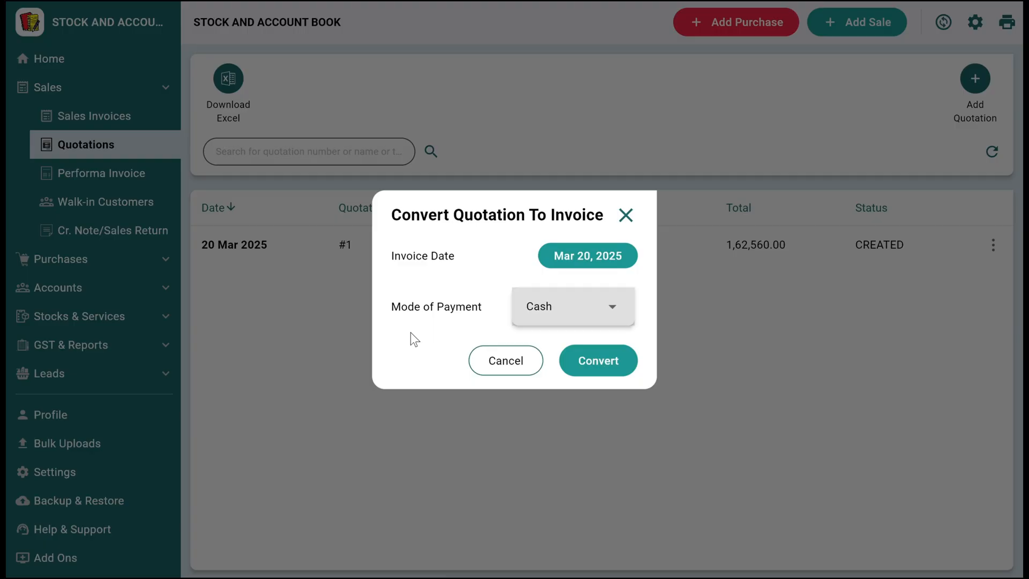
left_click(585, 367)
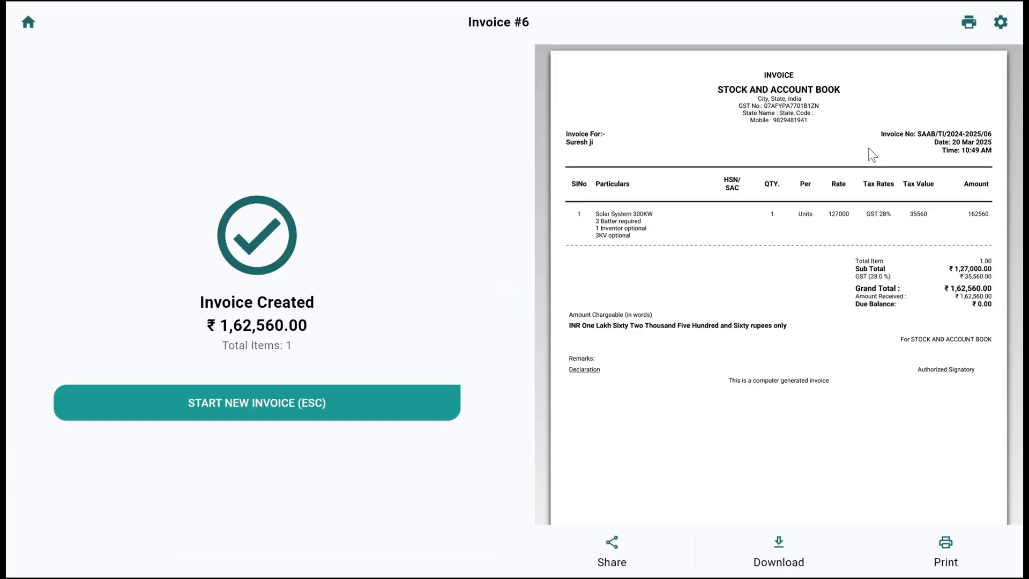
- Switch the invoice layout to Template 1, save the invoice settings and review the invoice preview
left_click(1002, 33)
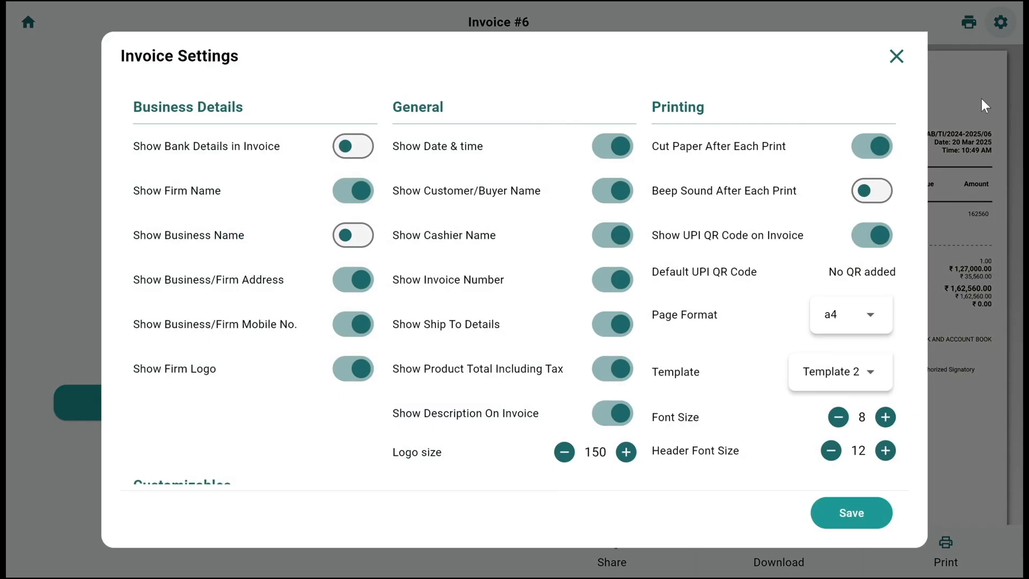
left_click(800, 395)
left_click(826, 348)
left_click(867, 515)
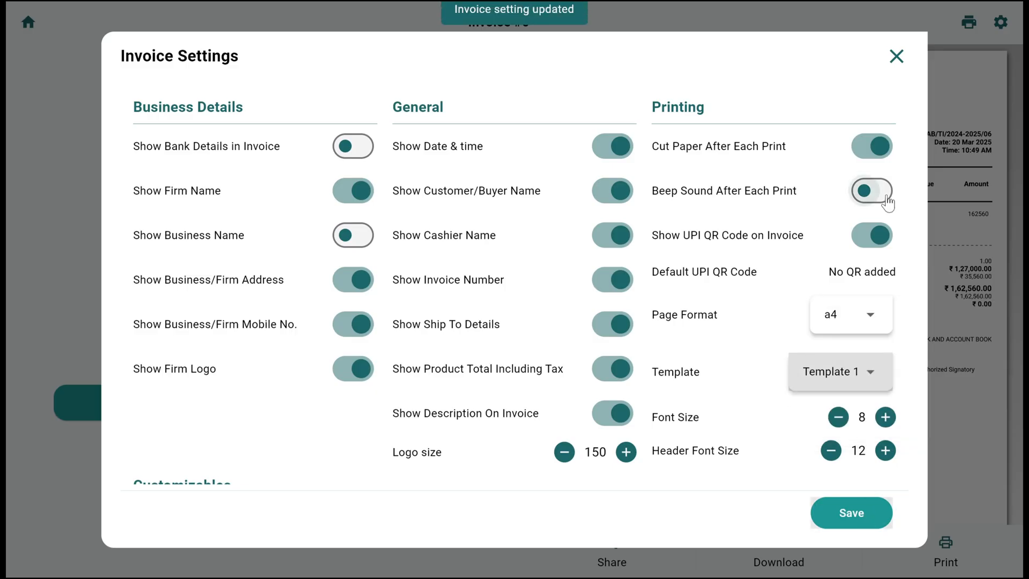
left_click(898, 55)
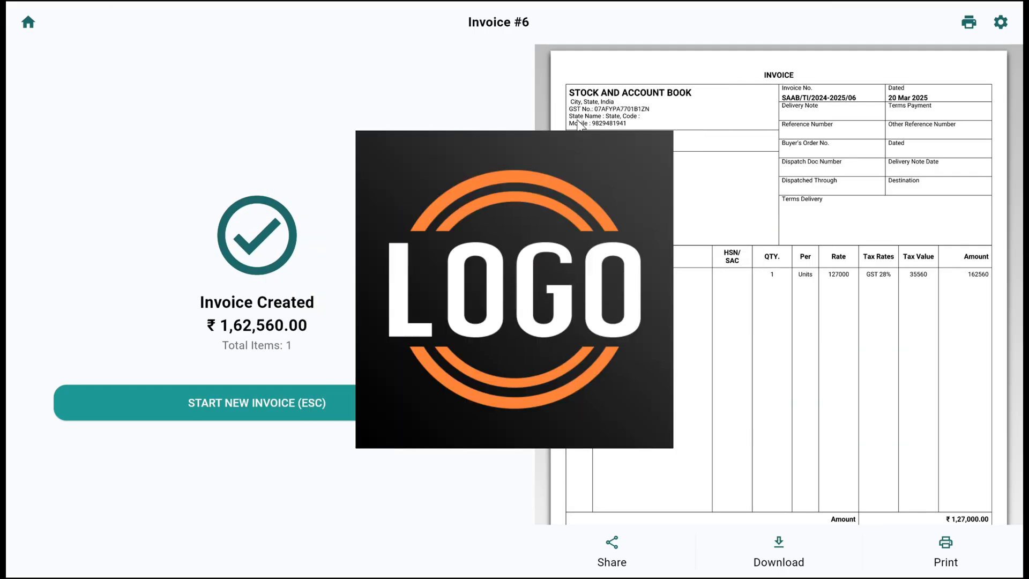
scroll(948, 454, "down", 4)
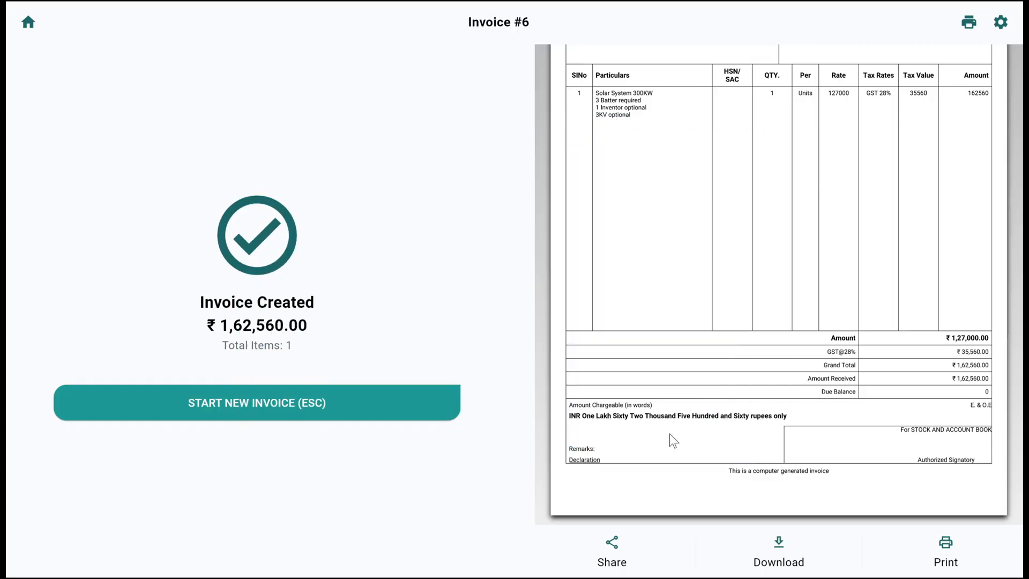
scroll(670, 434, "up", 6)
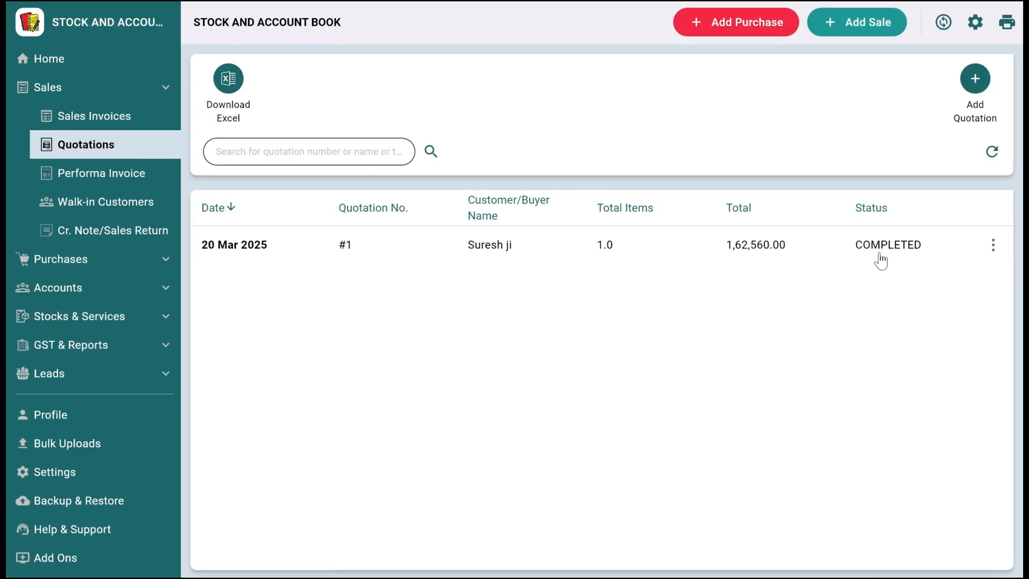
- Check the actions available for the converted quotation and for its new invoice in the sales invoices list
left_click(991, 247)
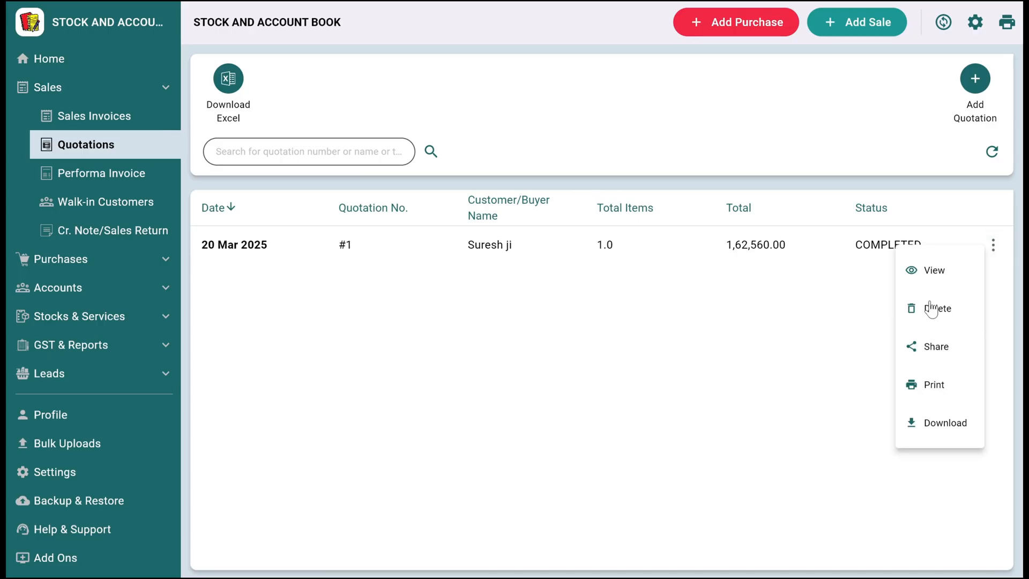
left_click(687, 356)
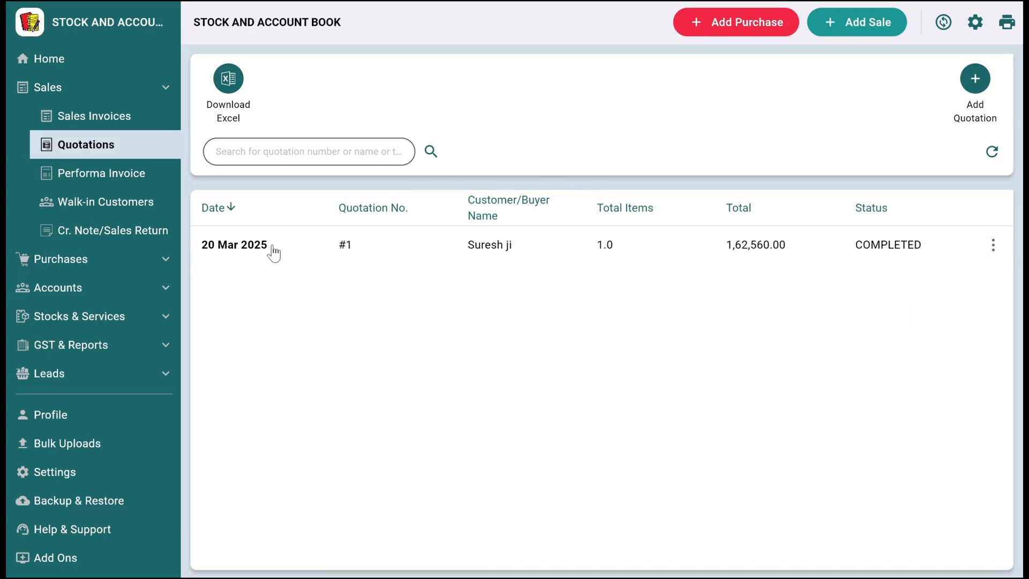
left_click(89, 117)
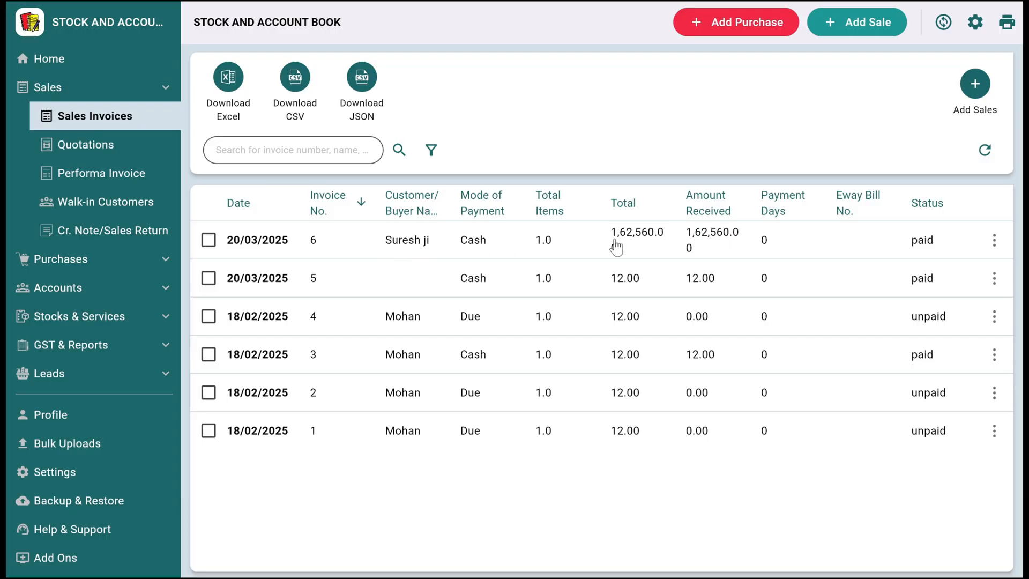
left_click(994, 239)
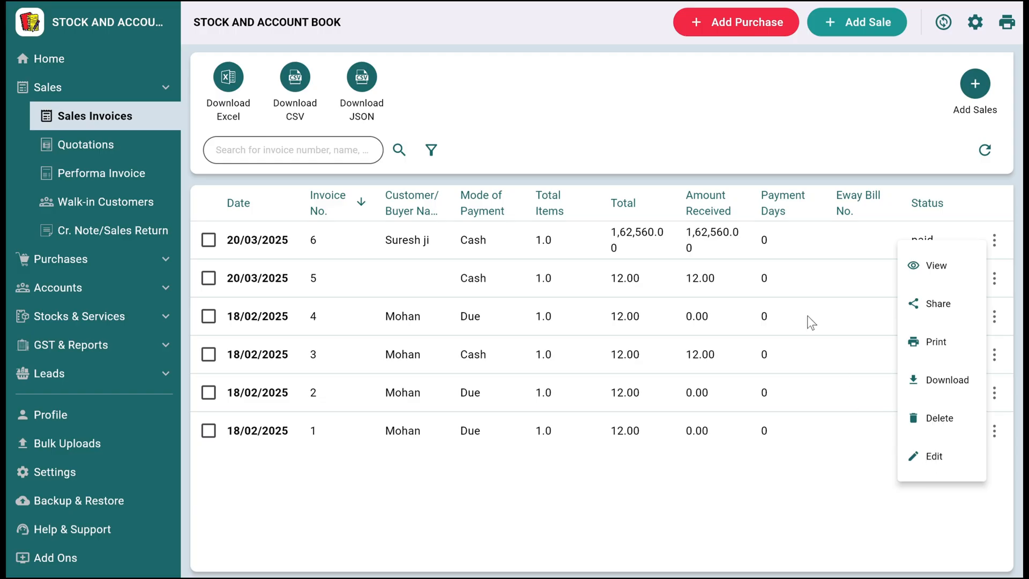
- View the details of the newest sales invoice, close them and return to the home dashboard
left_click(717, 255)
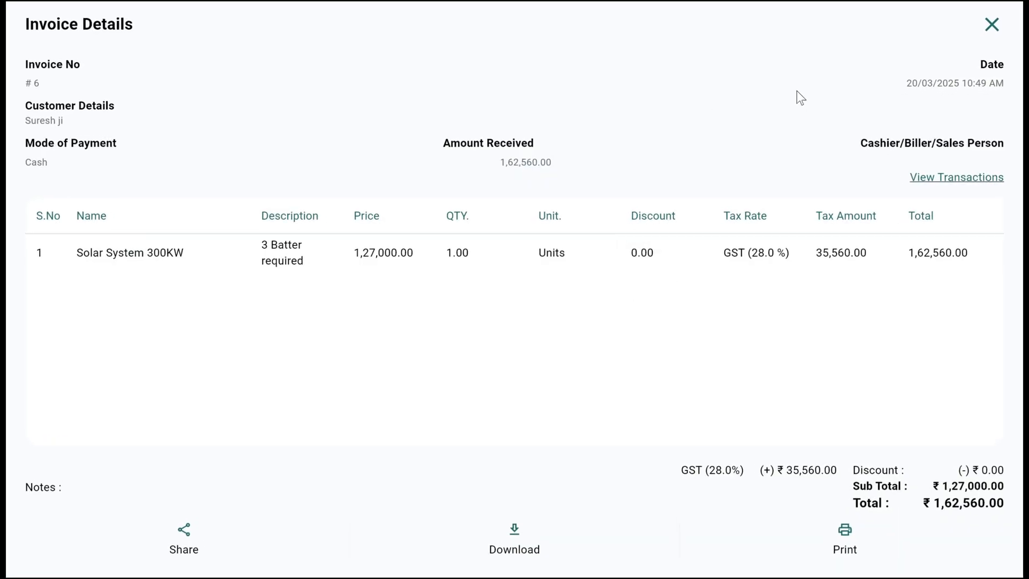
left_click(993, 25)
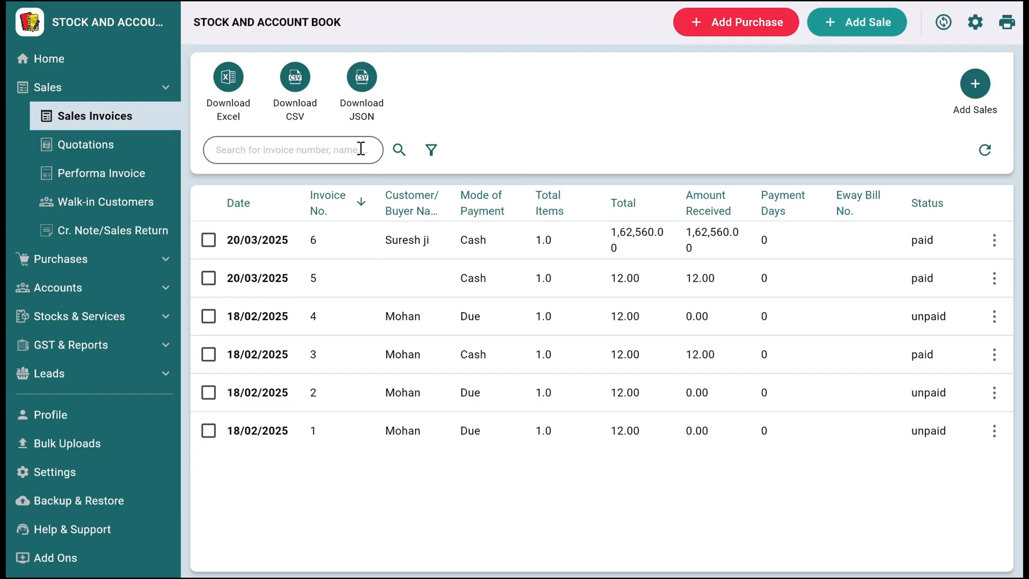
left_click(46, 58)
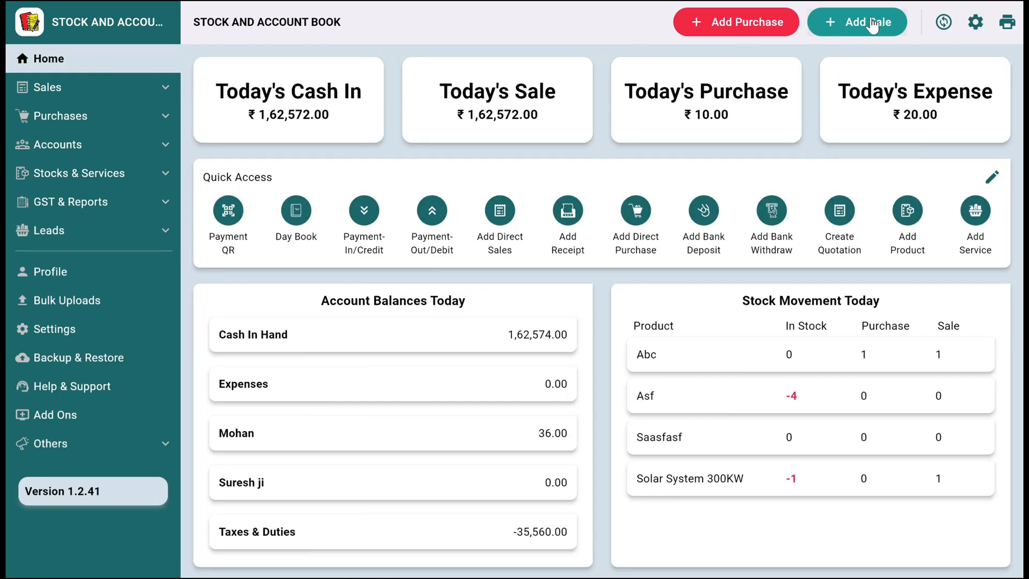
- Start a new sale with one Solar System 300KW and assign it to the same customer as the converted quotation
left_click(872, 24)
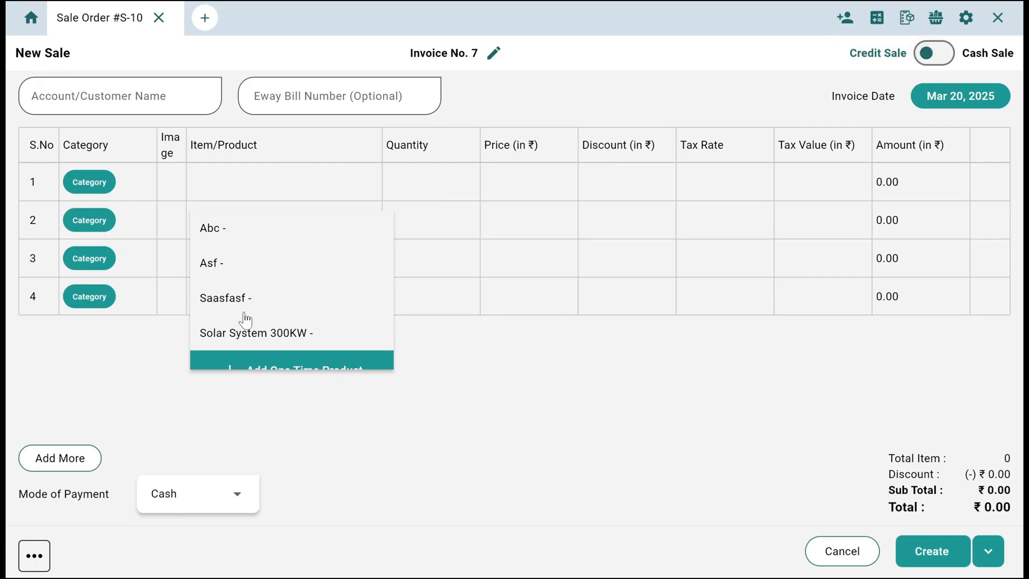
left_click(268, 344)
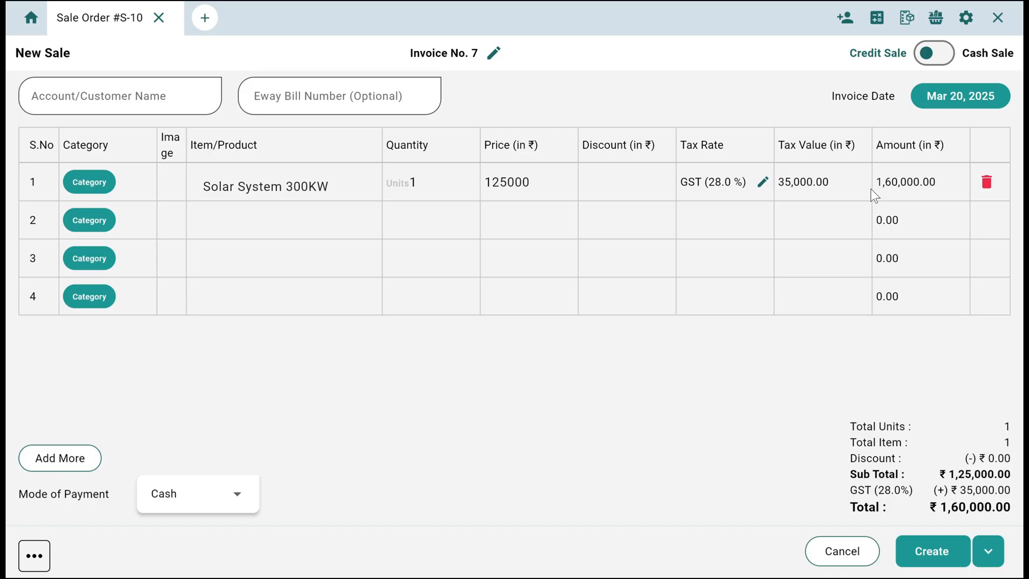
left_click(92, 80)
type("sure")
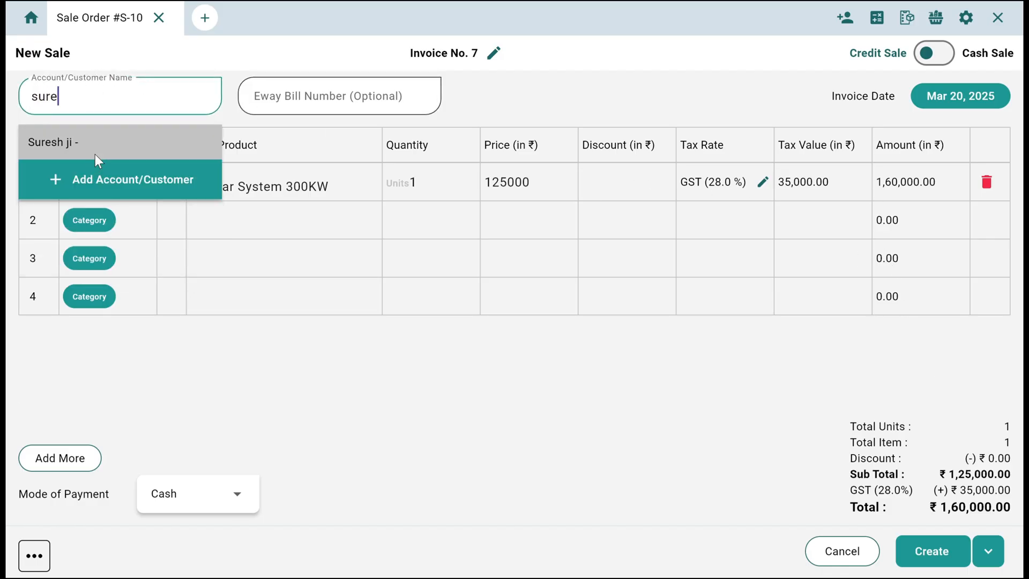
left_click(94, 155)
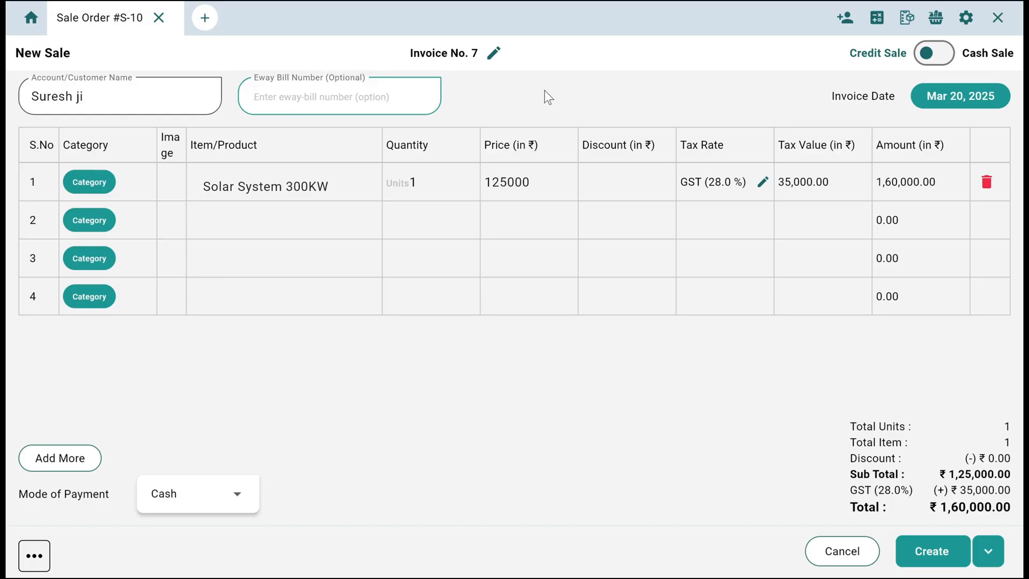
- Look through the available modes of payment and the extra sale options for notes, discounts, charges and shipping details
left_click(206, 499)
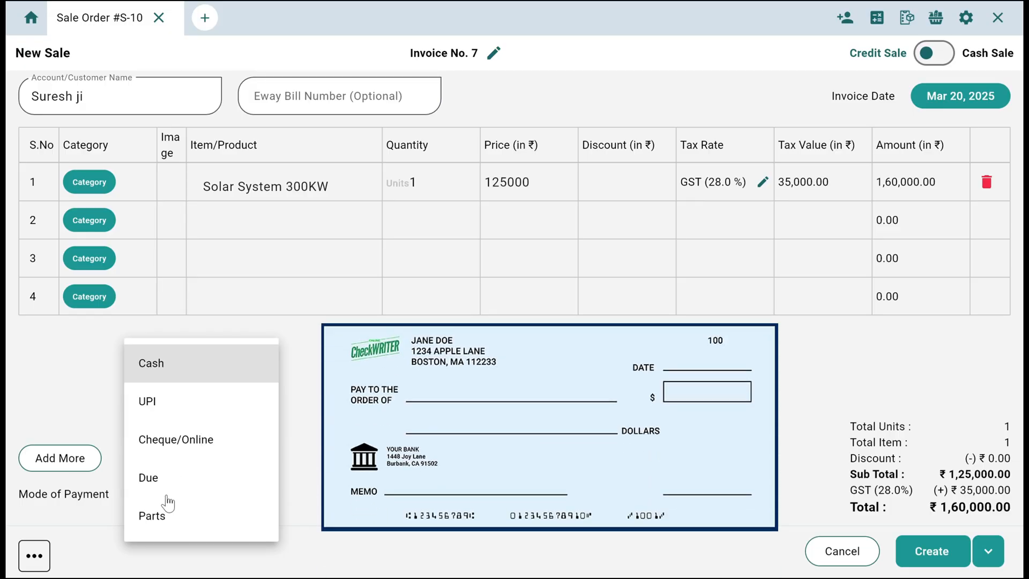
left_click(364, 469)
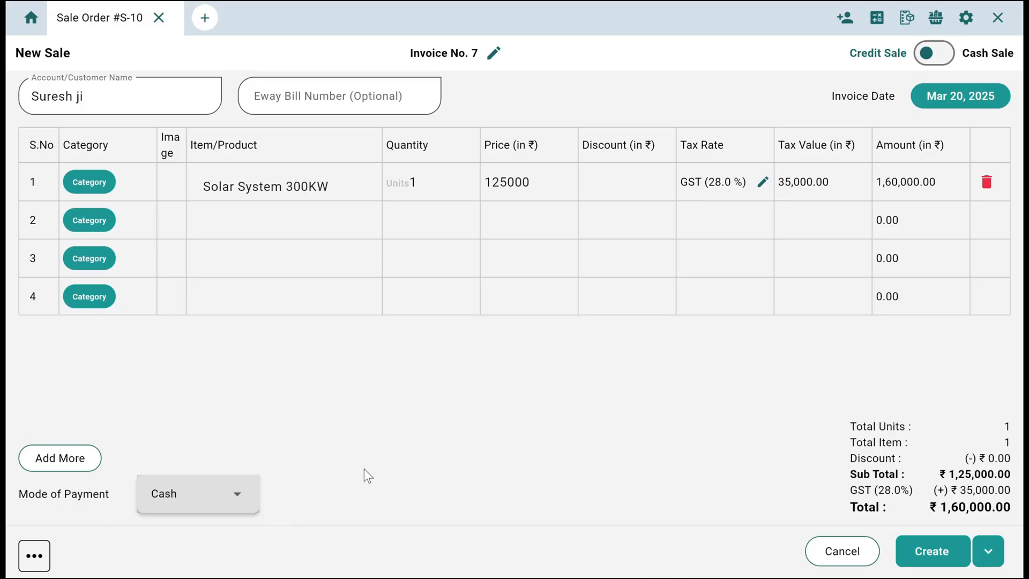
left_click(33, 556)
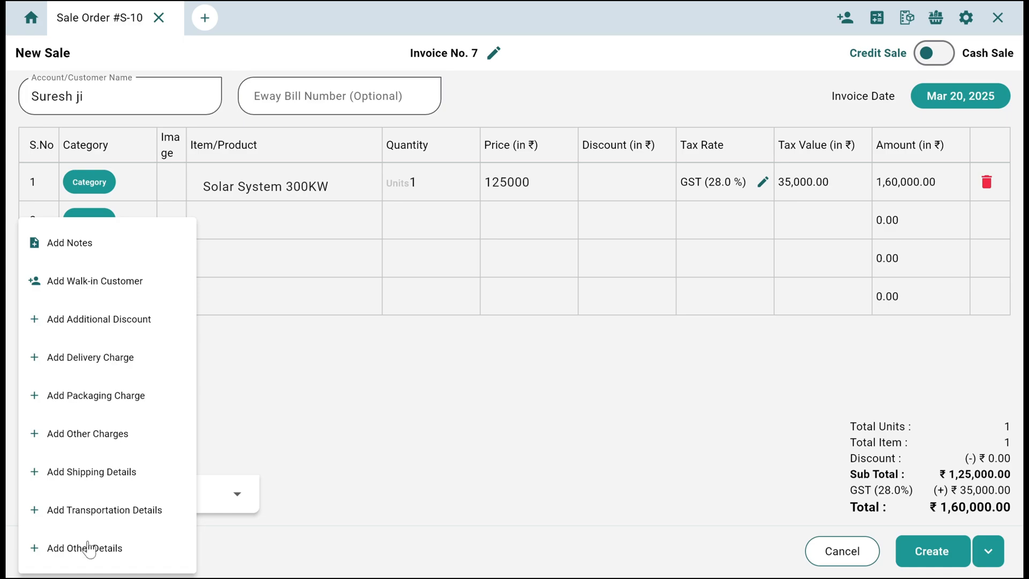
left_click(496, 478)
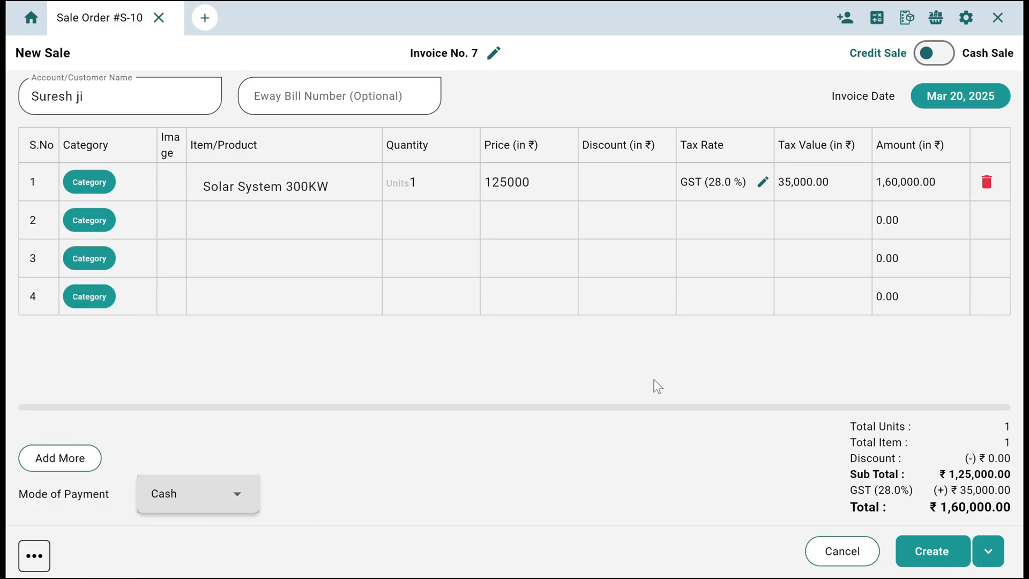
- Create the sale invoice and review its preview from the header down to the totals
left_click(927, 555)
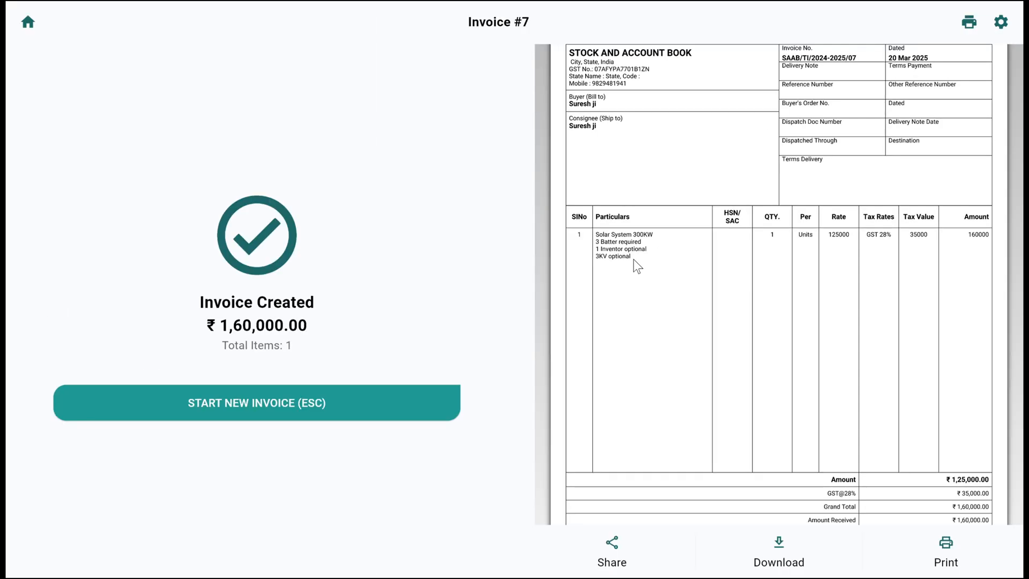
scroll(633, 259, "up", 1)
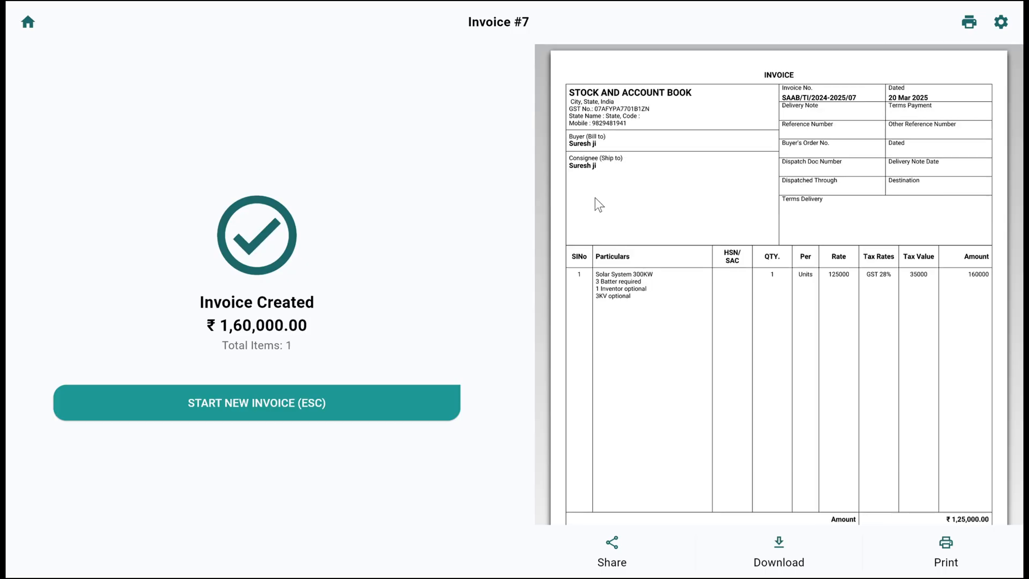
scroll(652, 270, "down", 5)
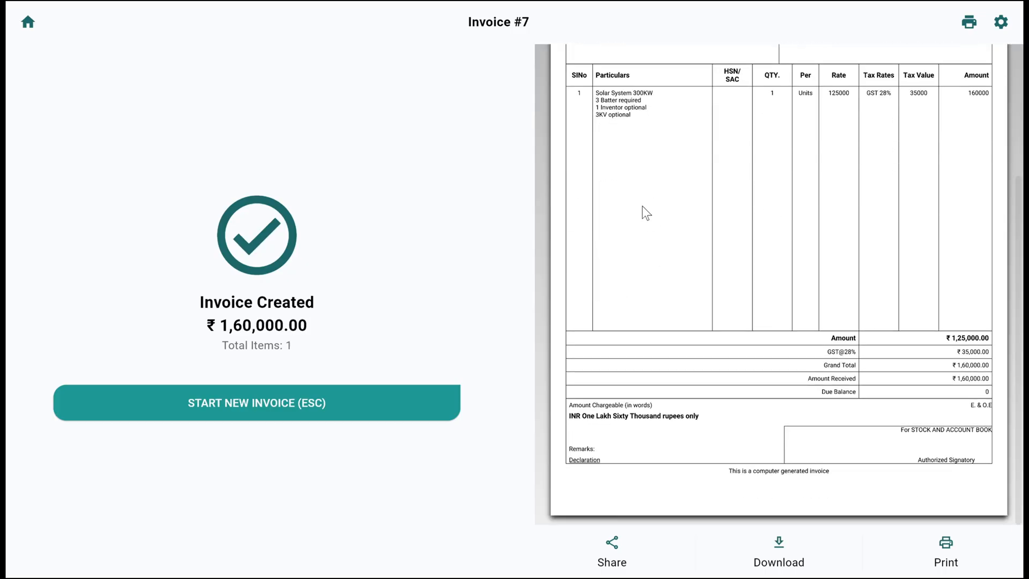
- Examine the invoice settings, from business details and printing to bank details, other details and terms, and close them without changes
left_click(1000, 21)
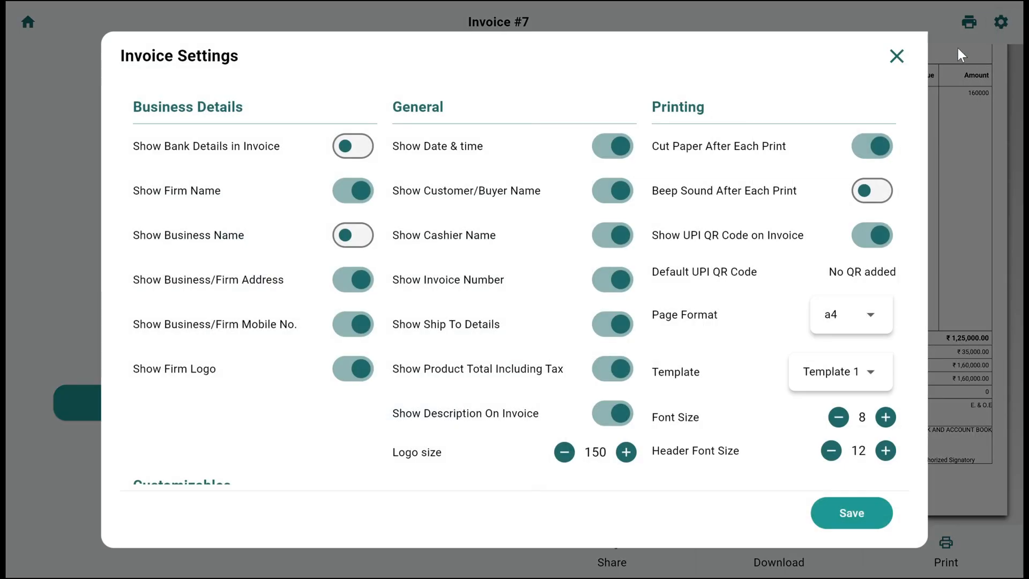
scroll(262, 162, "down", 1)
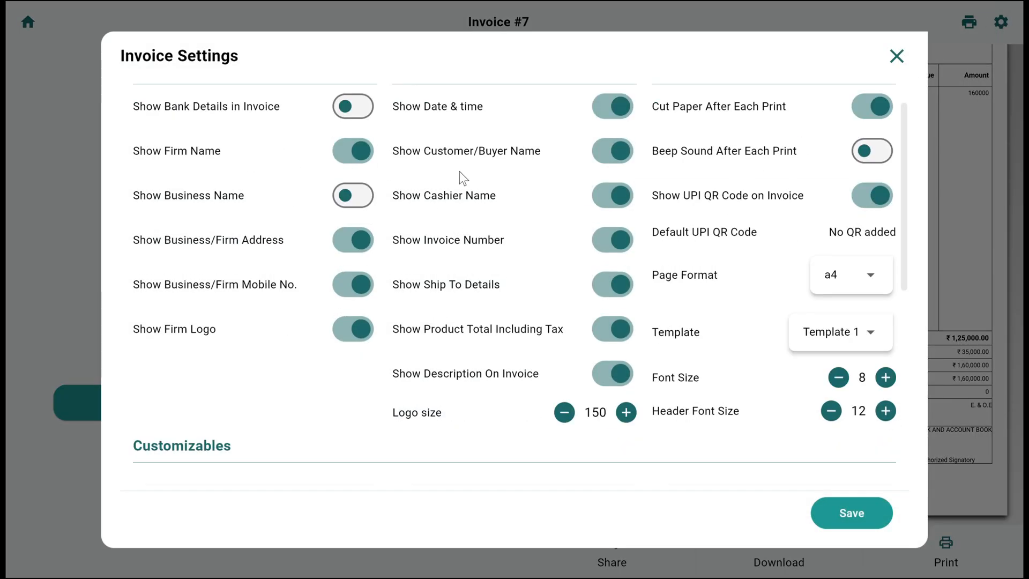
scroll(758, 199, "down", 4)
scroll(761, 223, "down", 5)
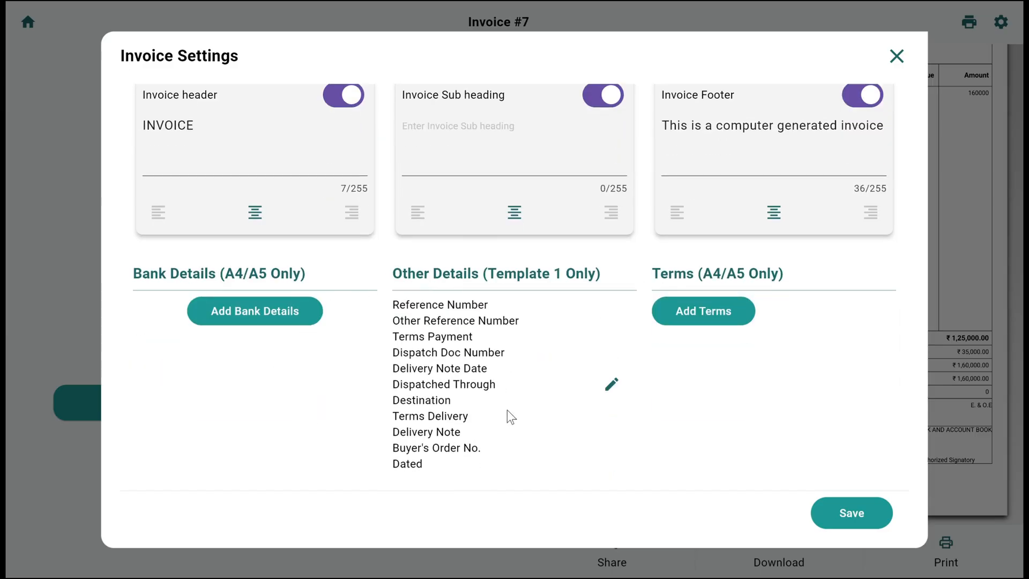
scroll(628, 358, "up", 9)
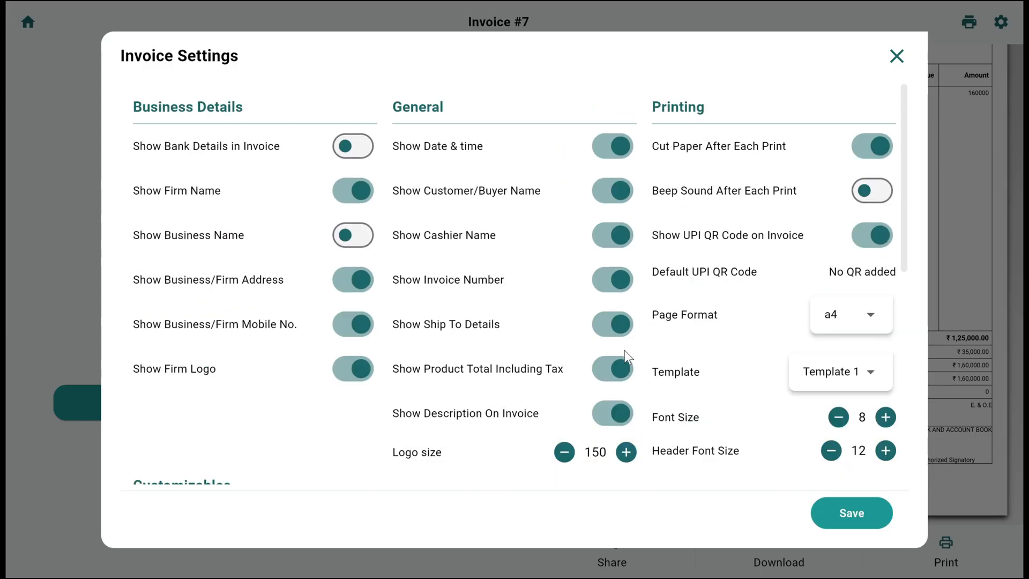
left_click(906, 53)
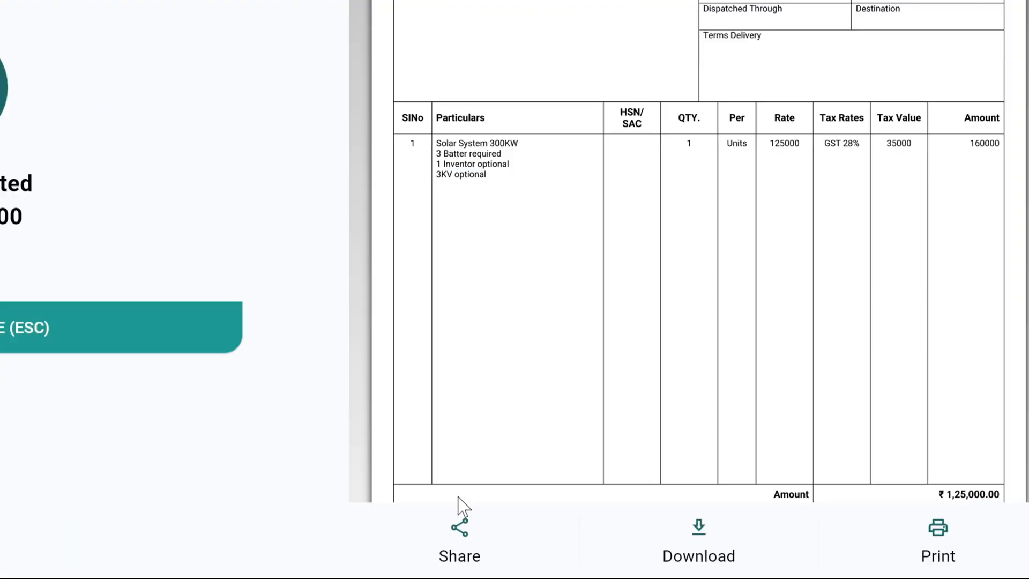
- Check the totals on the invoice preview, leave the invoice and view today's stock movement on the home dashboard
scroll(731, 196, "down", 5)
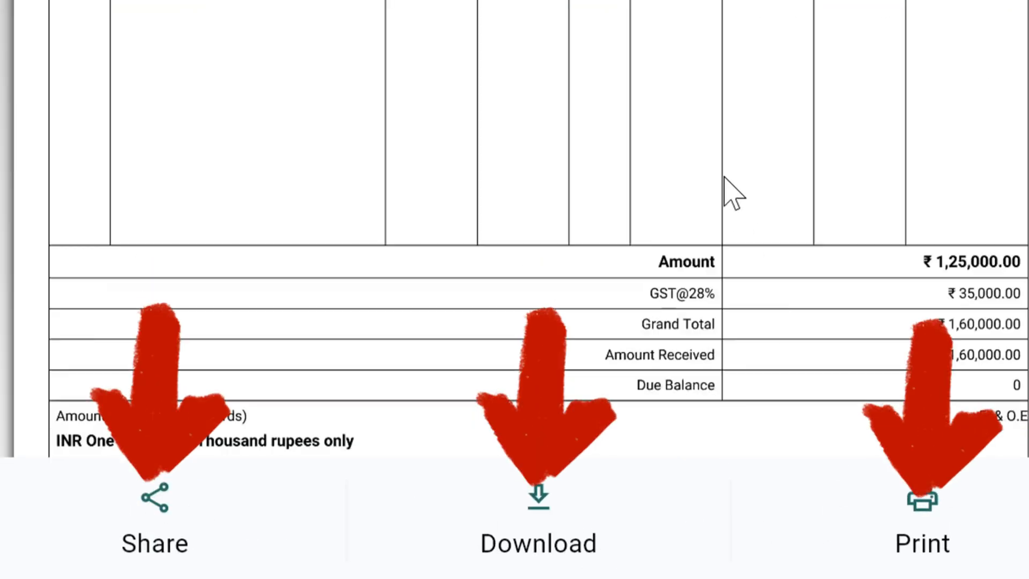
left_click(202, 427)
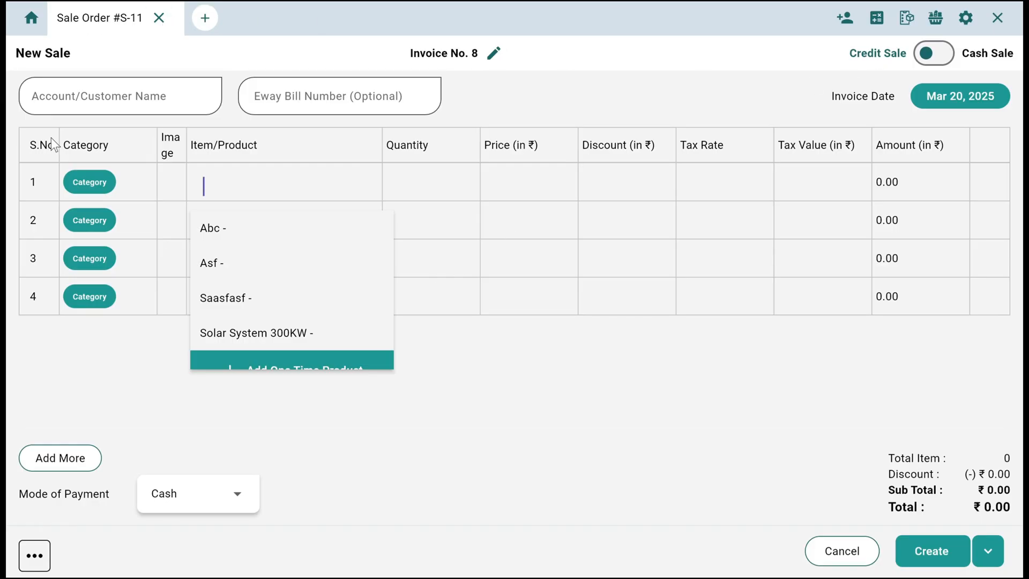
left_click(32, 21)
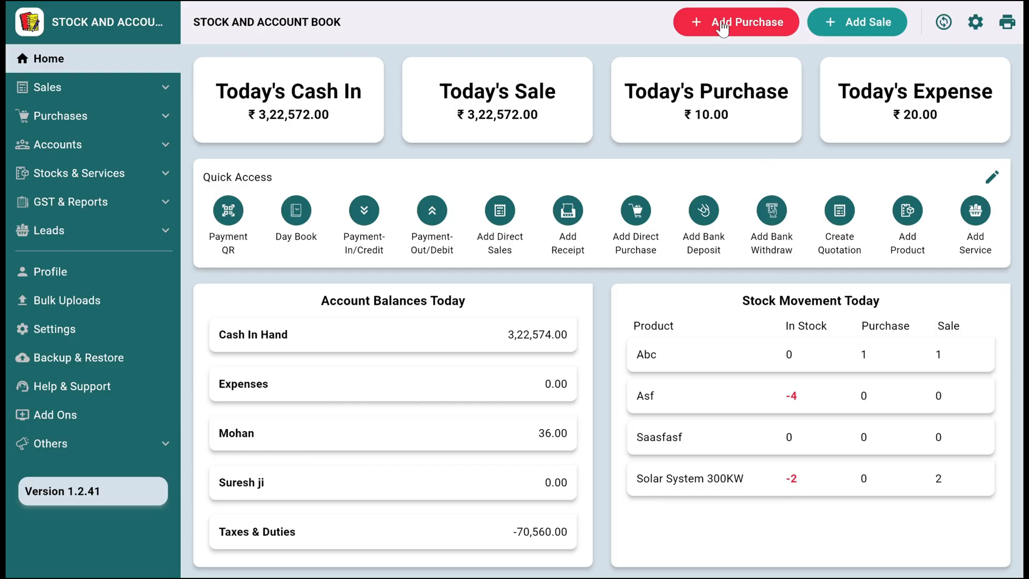
left_click(722, 24)
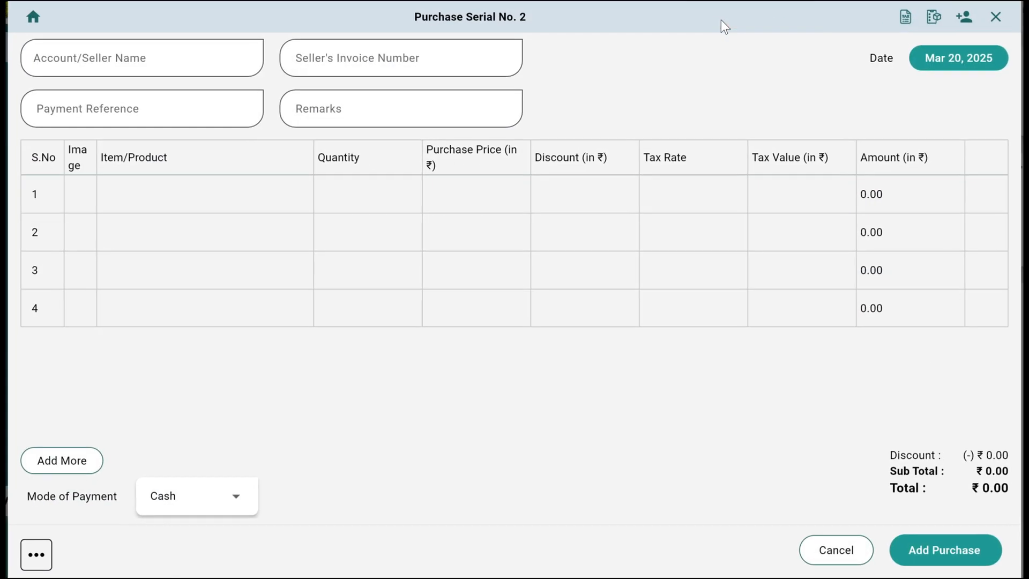
left_click(998, 16)
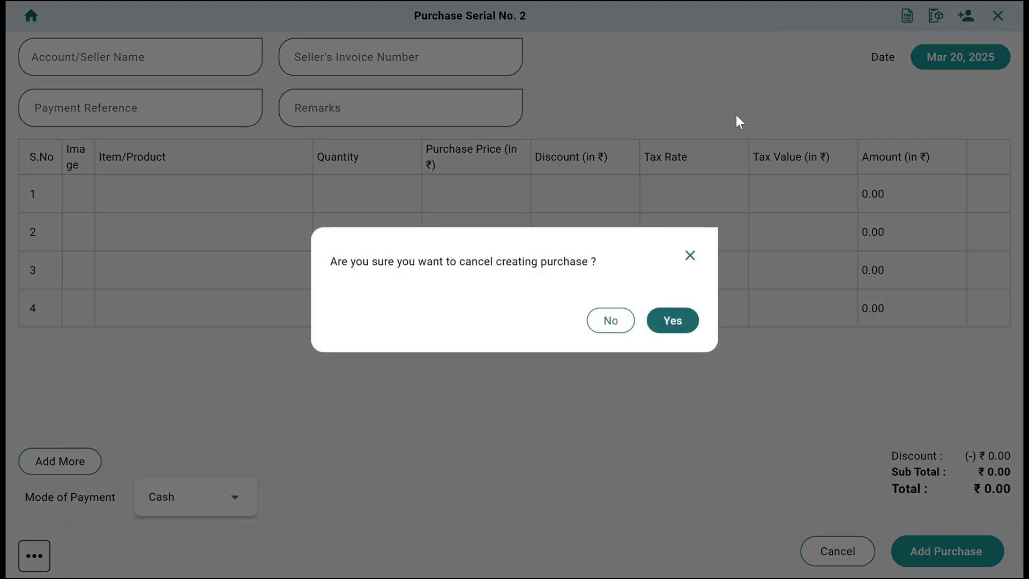
left_click(667, 326)
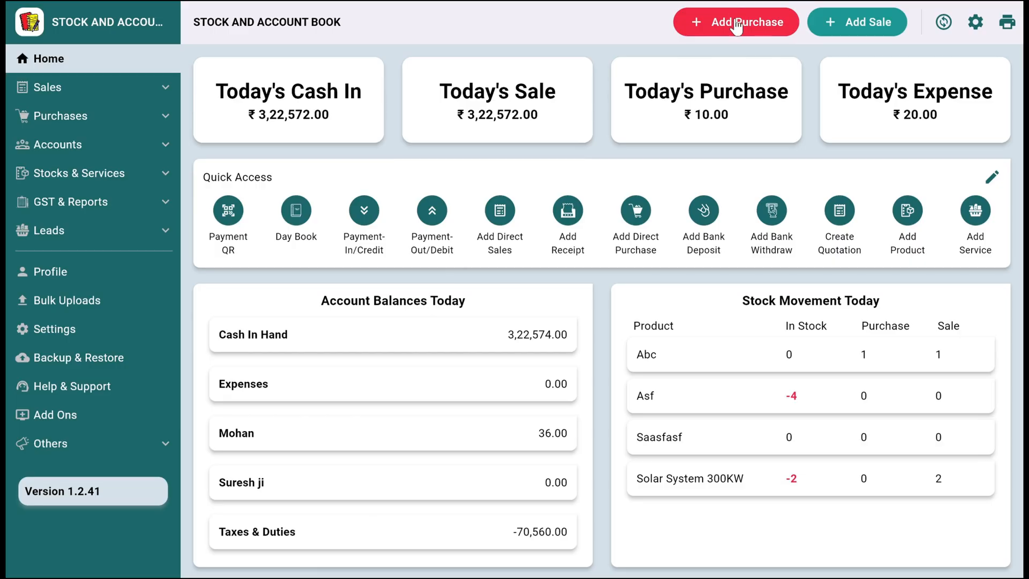
- Start a new purchase and add ABC COMPANY as a new seller under Sundry Creditors
left_click(737, 25)
left_click(126, 60)
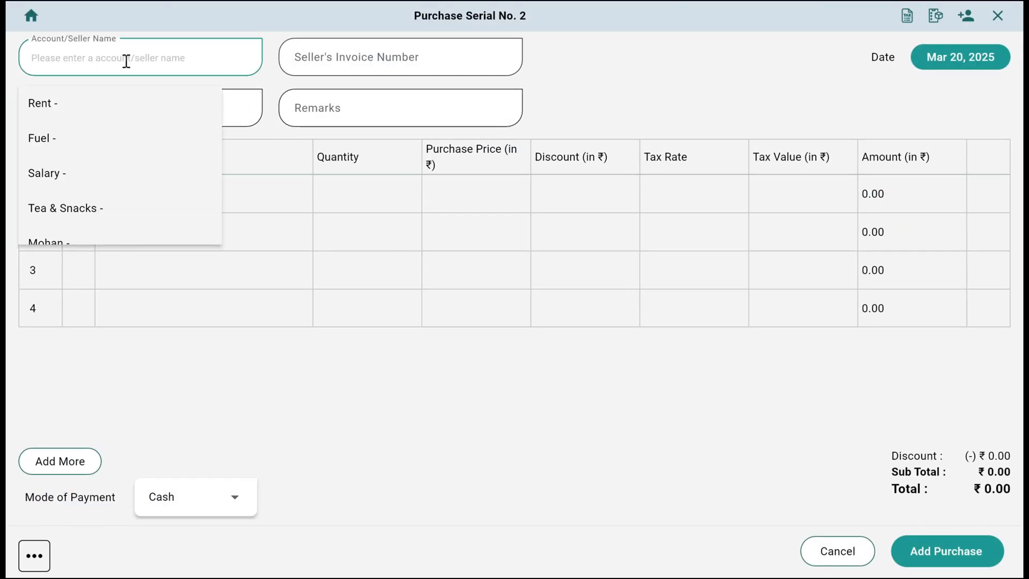
scroll(124, 160, "down", 2)
left_click(144, 237)
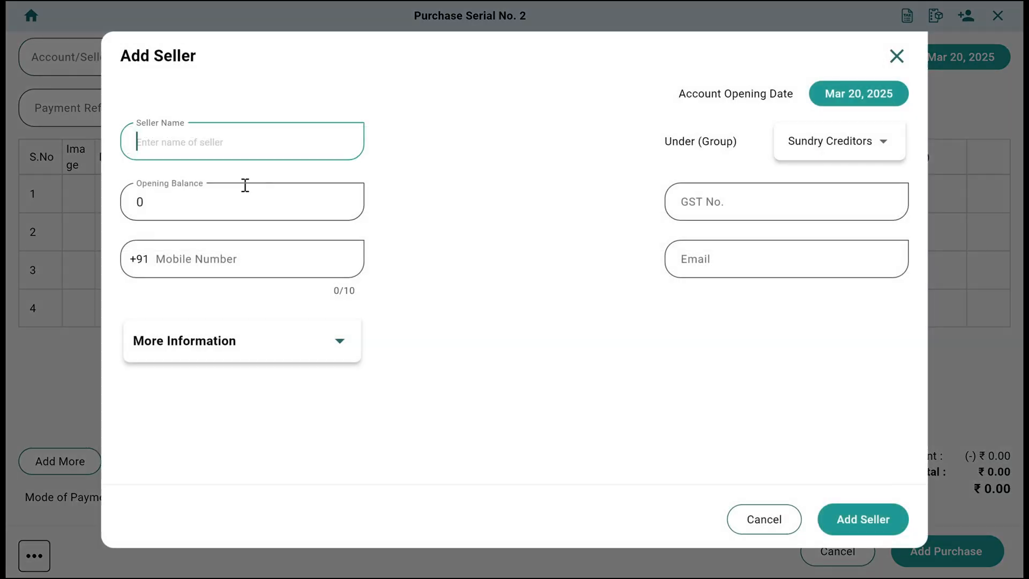
type("ABC ")
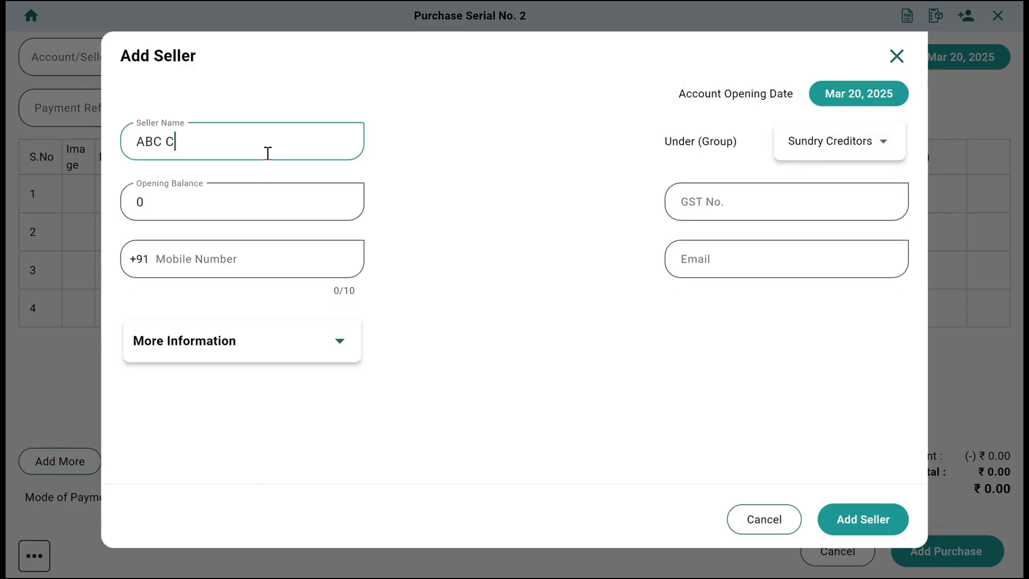
type("COMPANY")
left_click(856, 519)
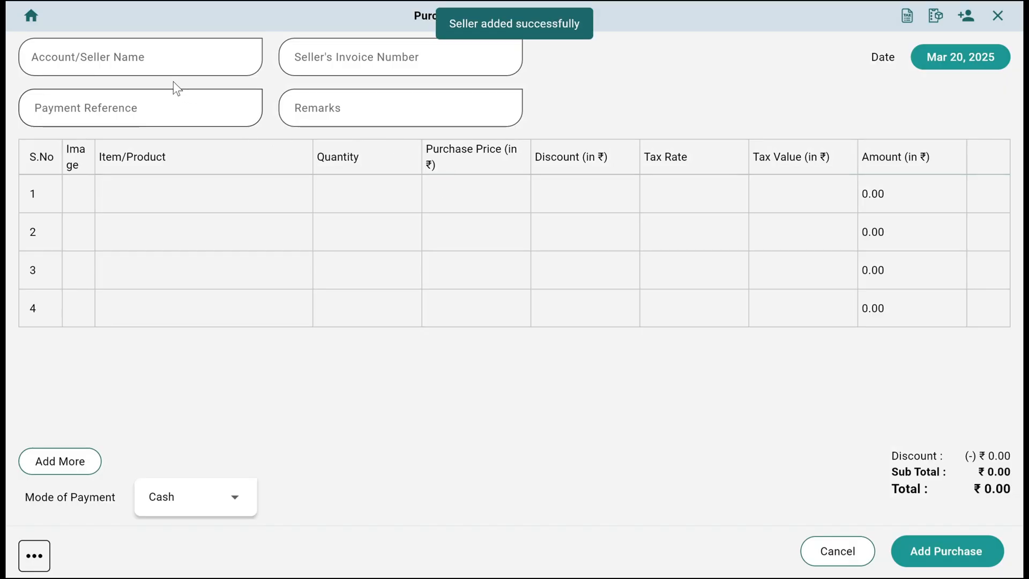
- Select ABC COMPANY as the purchase's seller and add Solar System 300KW as its first item
left_click(151, 50)
type("abc")
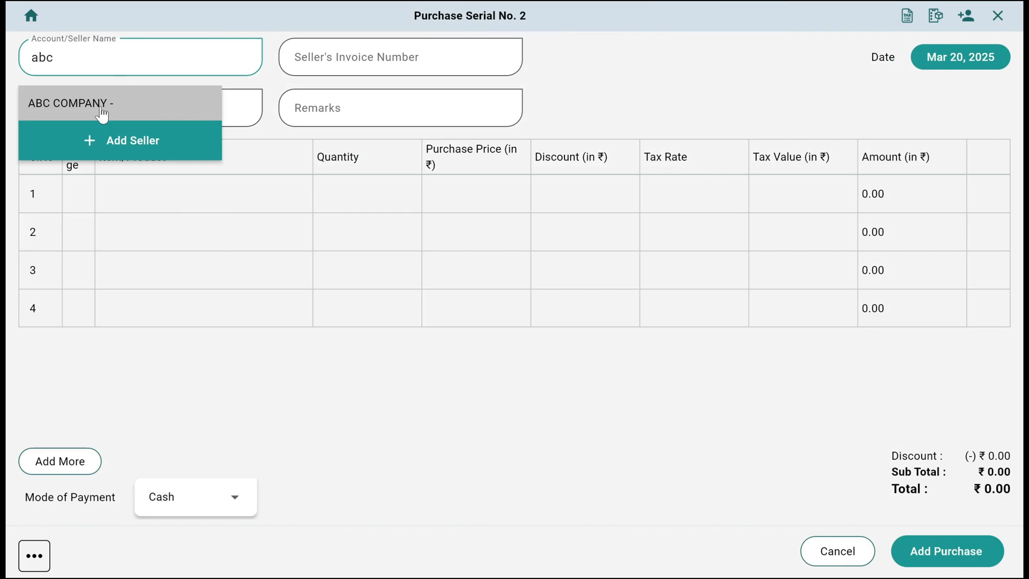
left_click(104, 112)
left_click(137, 200)
type("sol")
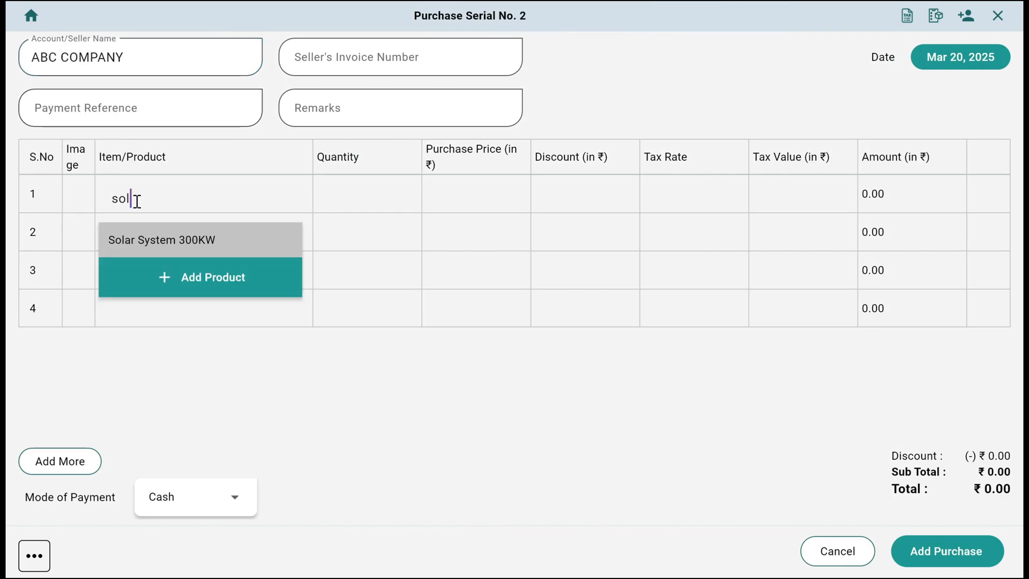
key("Return")
- Set the item's purchase price to 95000 and record the purchase
left_click_drag(482, 201, 416, 193)
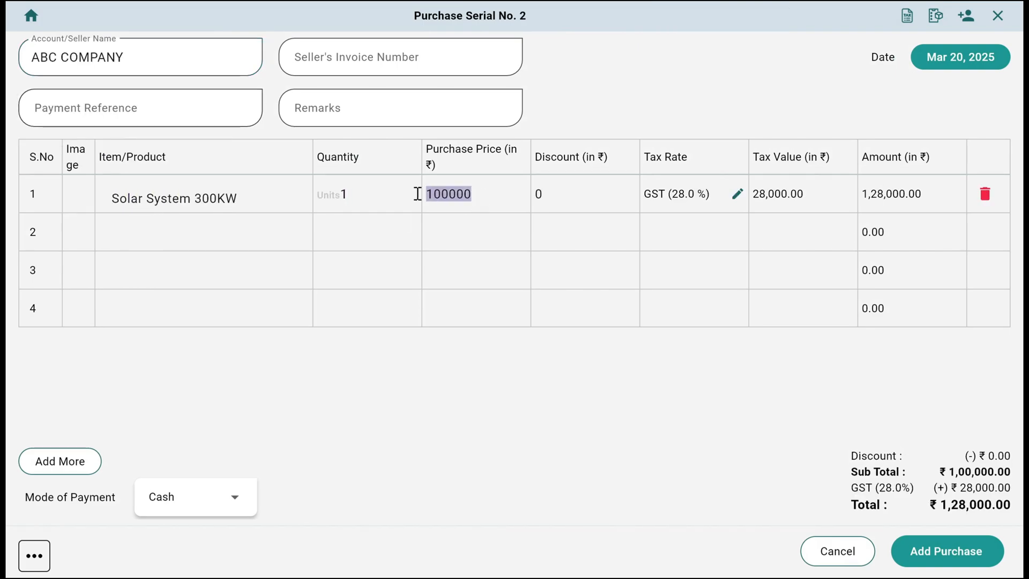
type("95000")
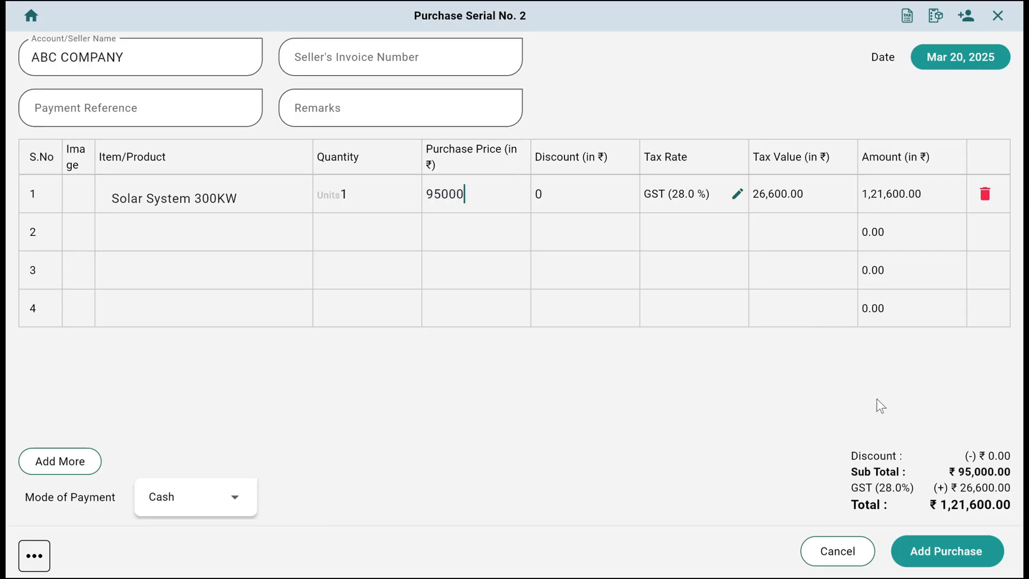
left_click(929, 552)
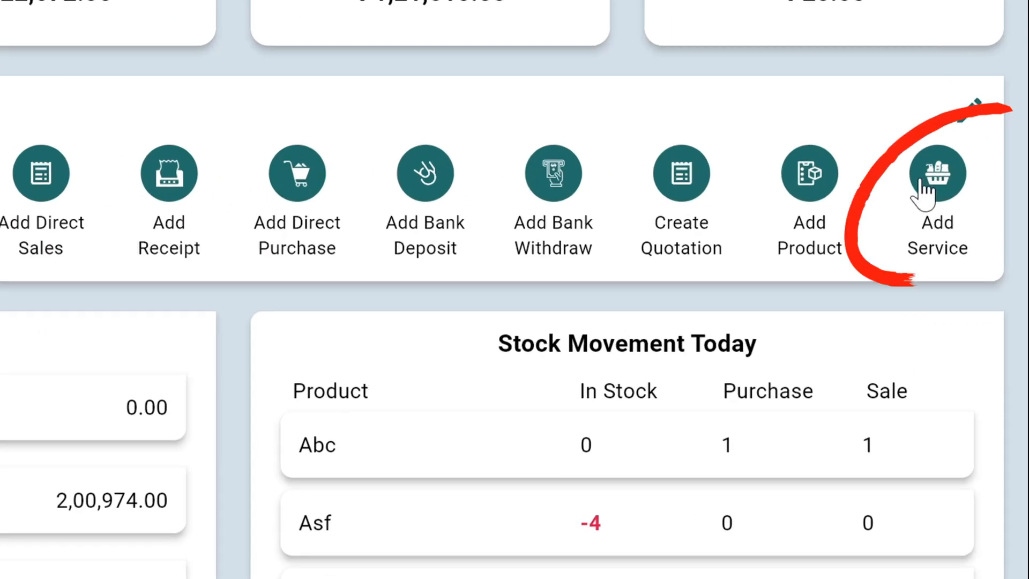
- Add a service named First Installation with a selling price of 0
left_click(967, 231)
left_click(156, 83)
type("Frist")
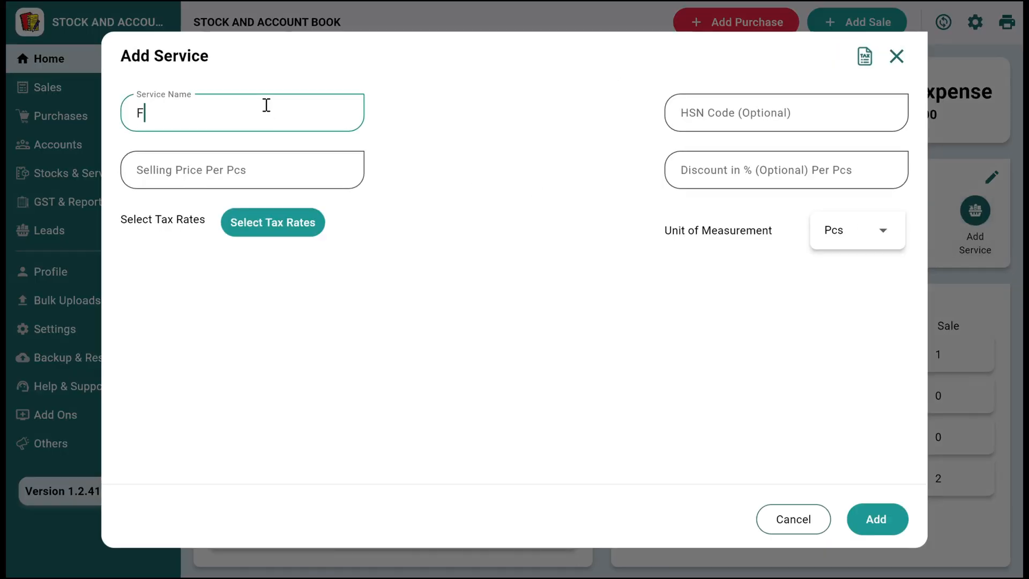
key("BackSpace")
type("irst Installation")
key("Tab")
type("0")
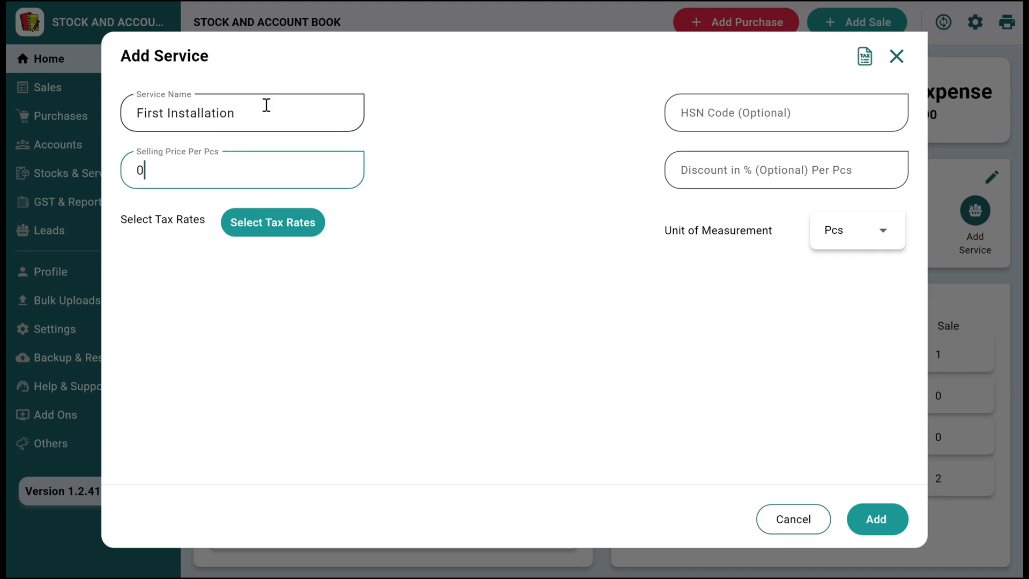
left_click(885, 528)
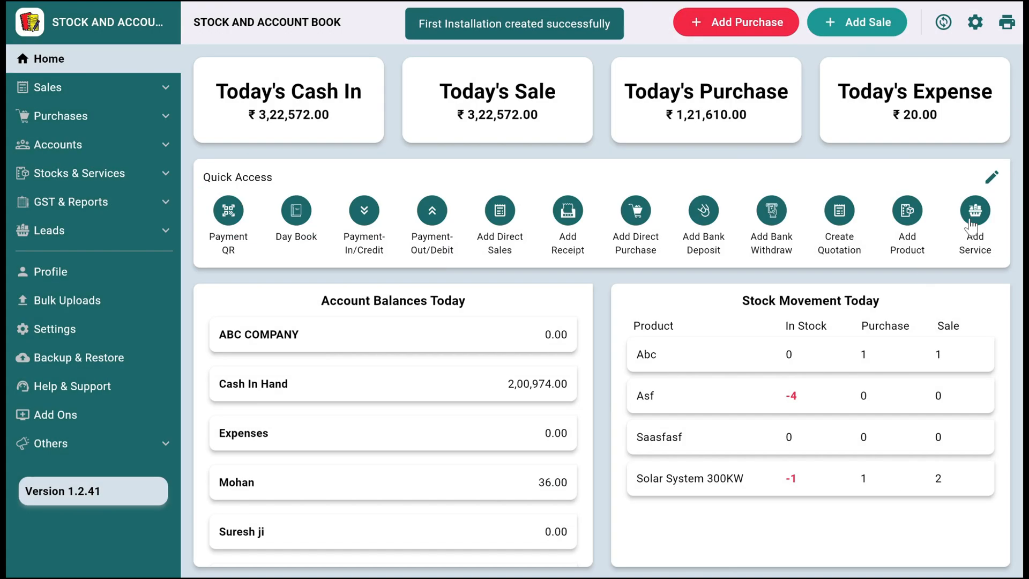
- Add a second service named Maintence Service with a selling price of 1000
left_click(971, 225)
left_click(222, 107)
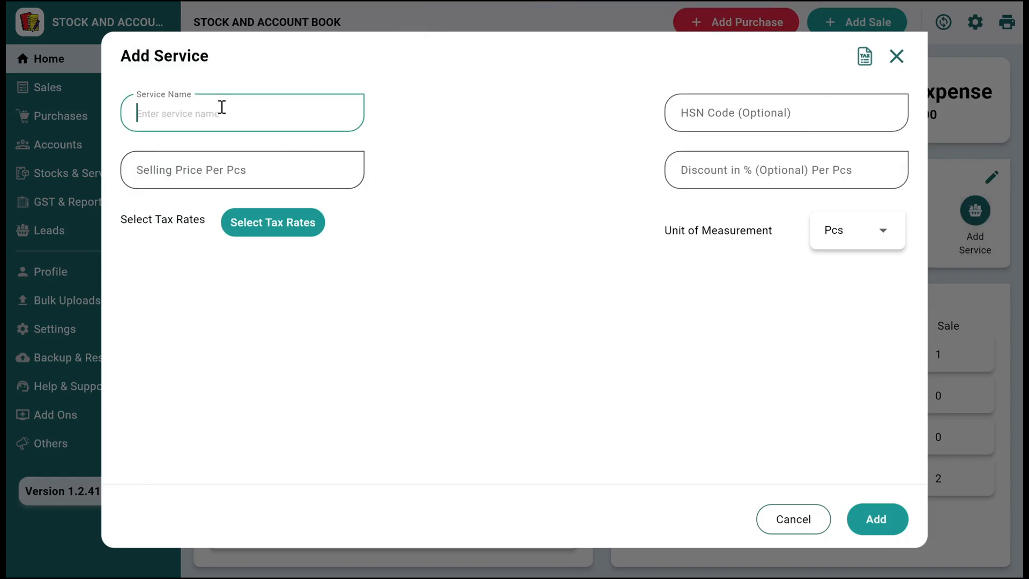
type("Mainteen")
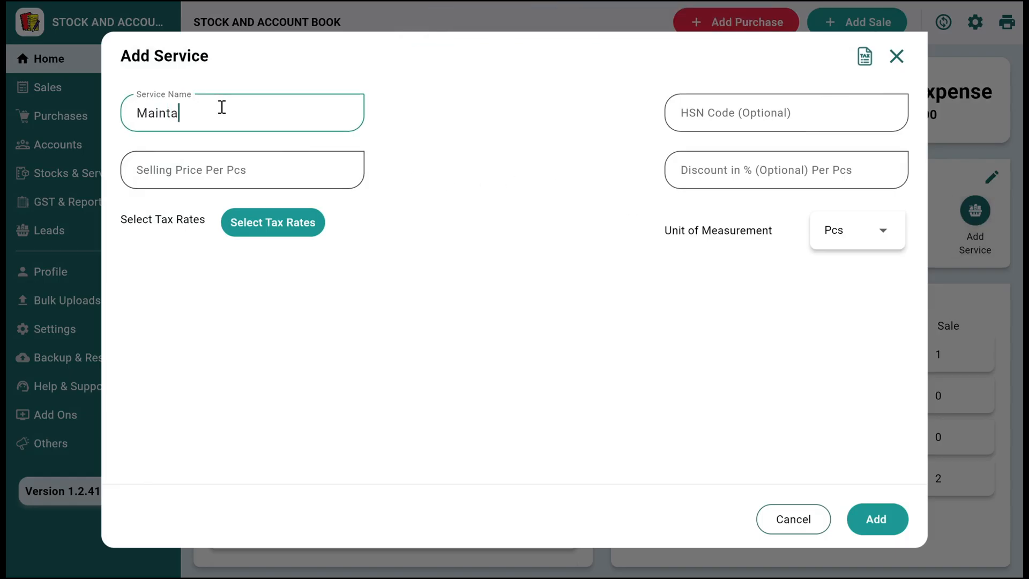
key("BackSpace")
key("BackSpace")
type("nce Service")
key("Tab")
type("1000")
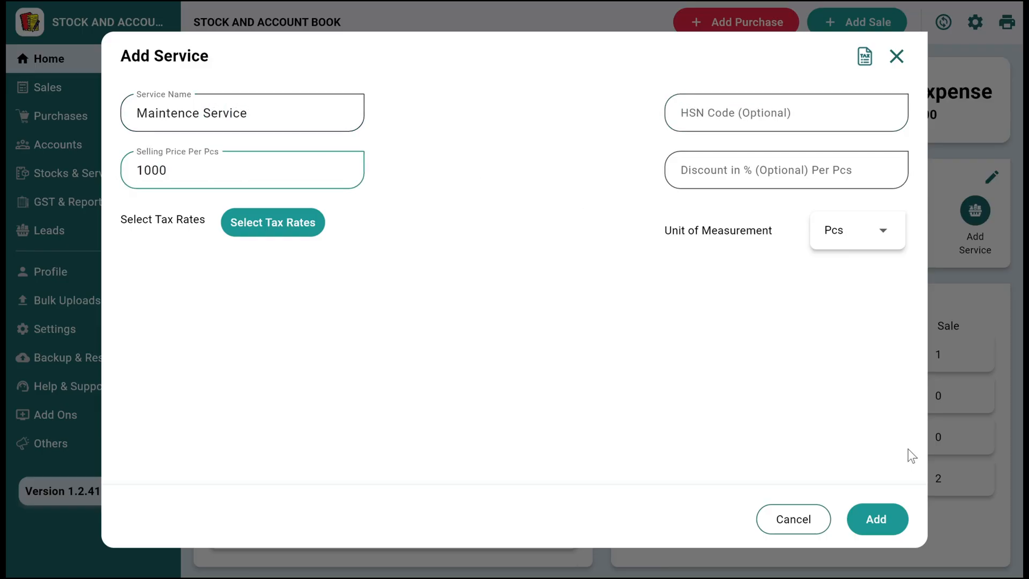
left_click(889, 523)
- Create a cash-paid sale invoice containing Solar System 300KW and the First Installation service
left_click(856, 22)
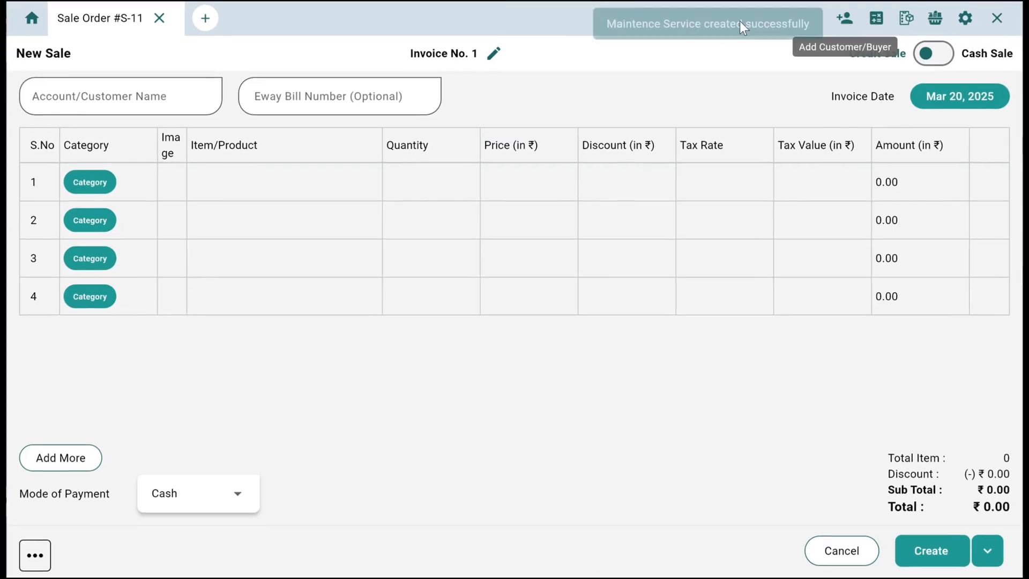
left_click(241, 182)
scroll(252, 276, "down", 2)
left_click(254, 242)
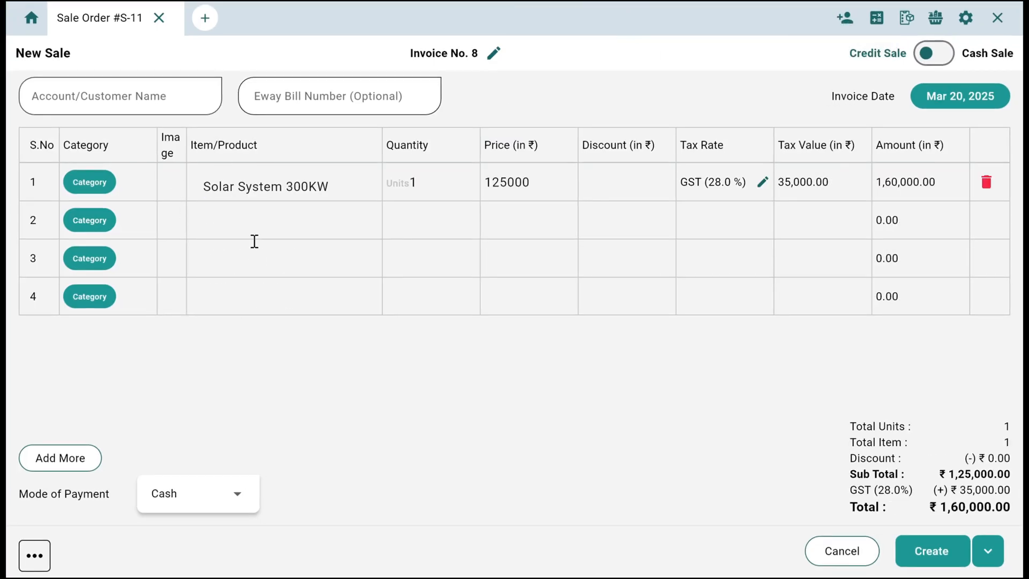
left_click(305, 216)
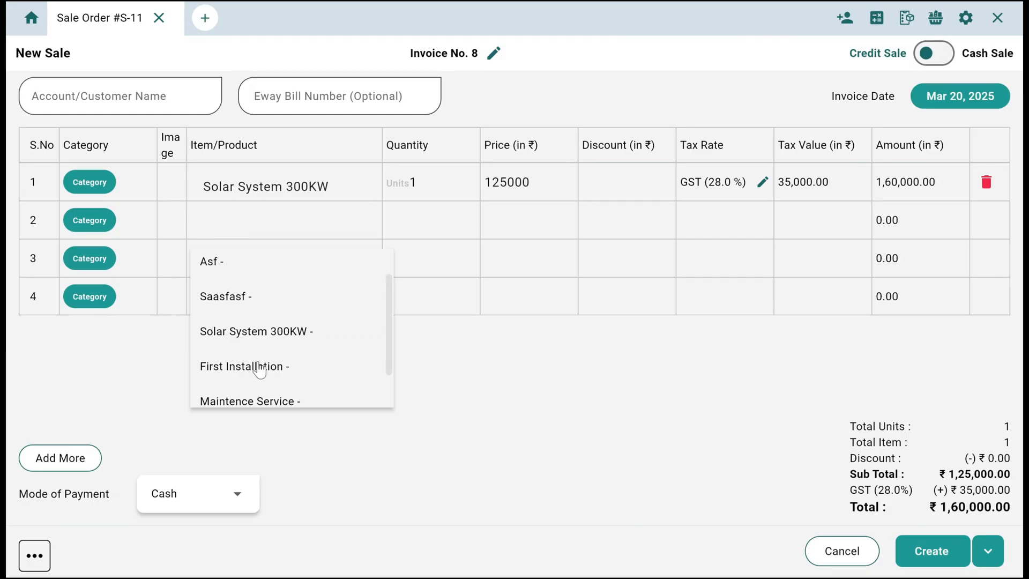
left_click(271, 365)
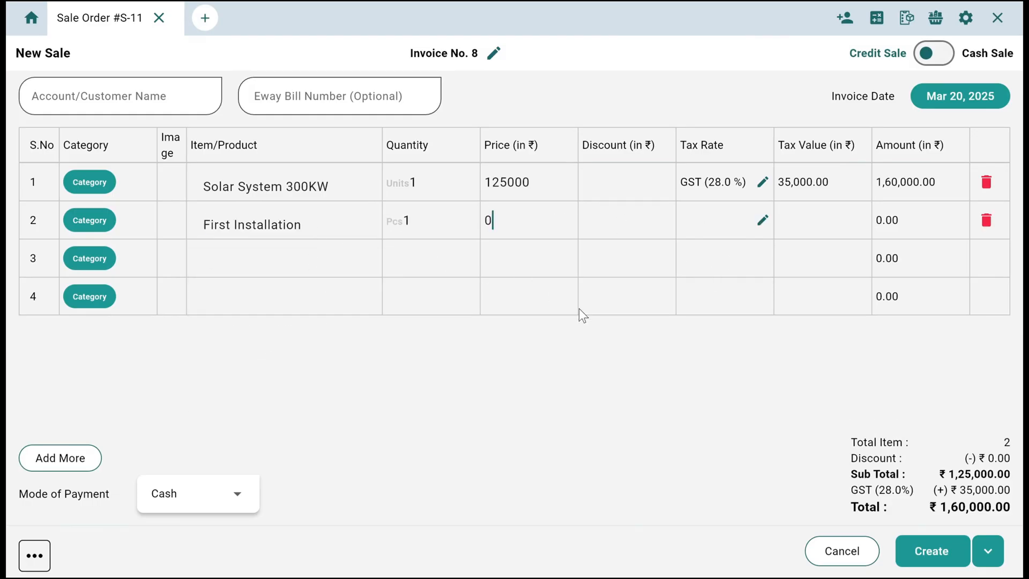
left_click(911, 552)
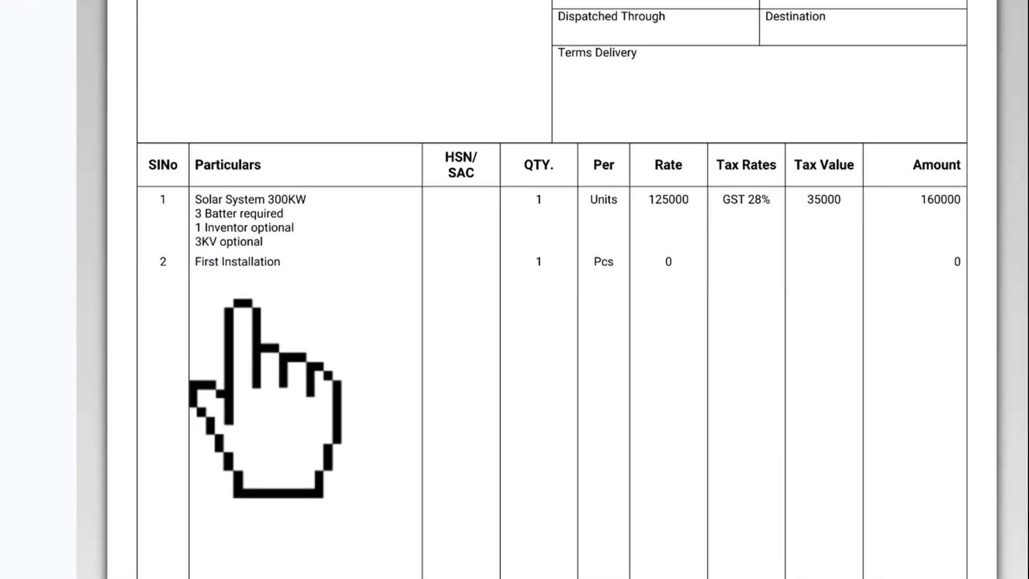
- Create another sale invoice containing only Maintence Service at a price of 1000
left_click(332, 419)
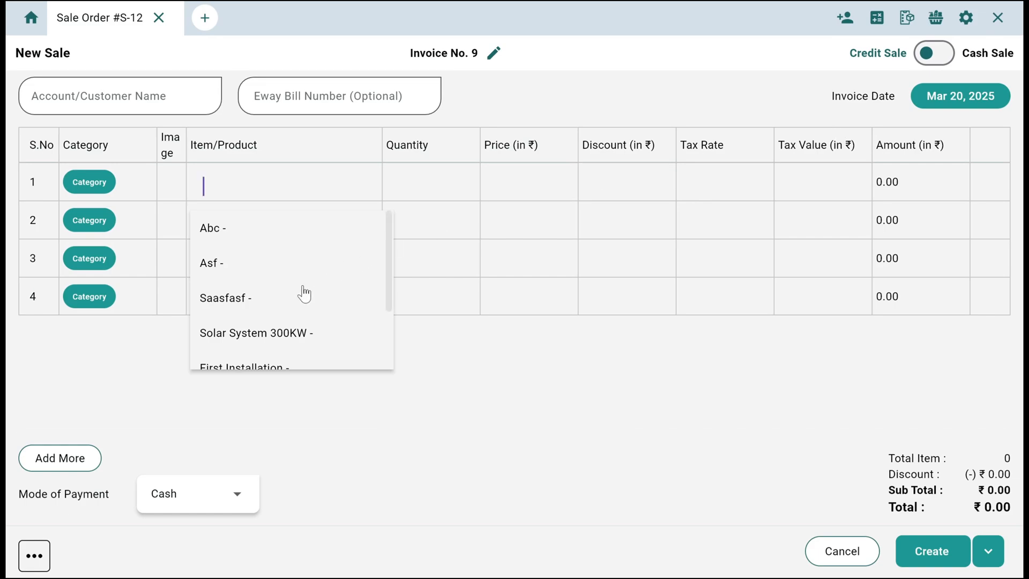
scroll(301, 292, "down", 2)
left_click(289, 310)
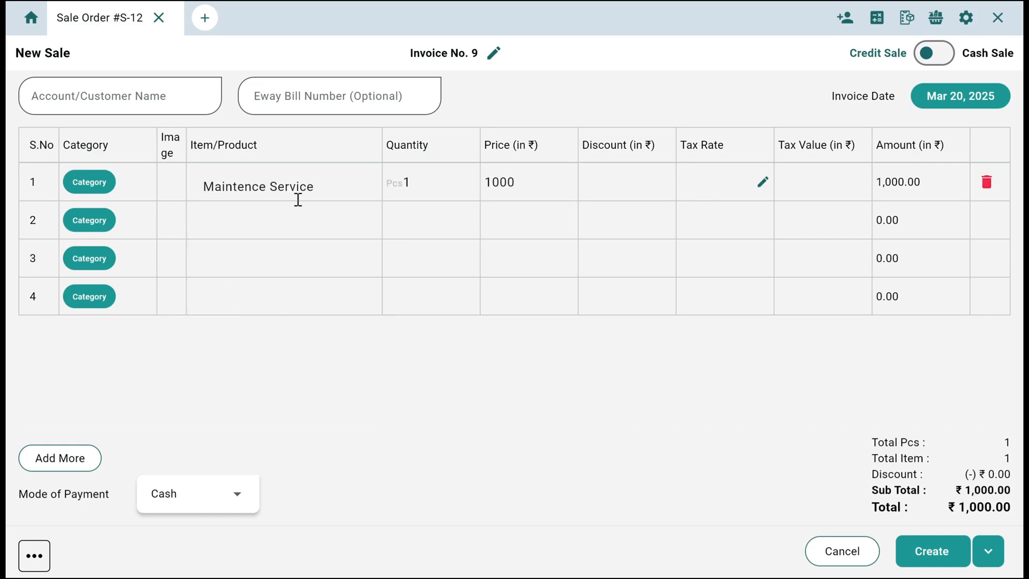
double_click(505, 182)
left_click(325, 217)
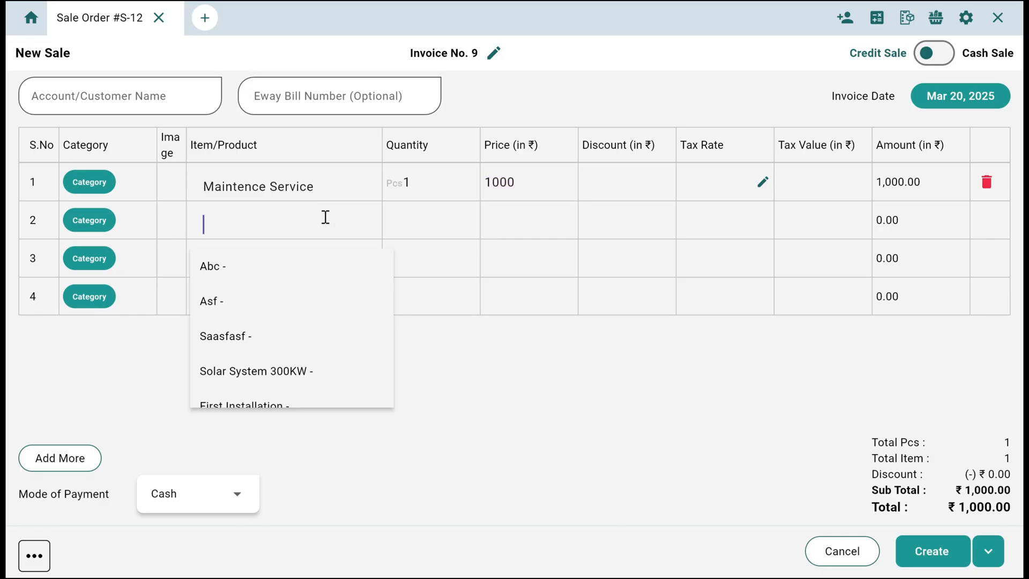
scroll(312, 294, "down", 2)
scroll(313, 294, "up", 2)
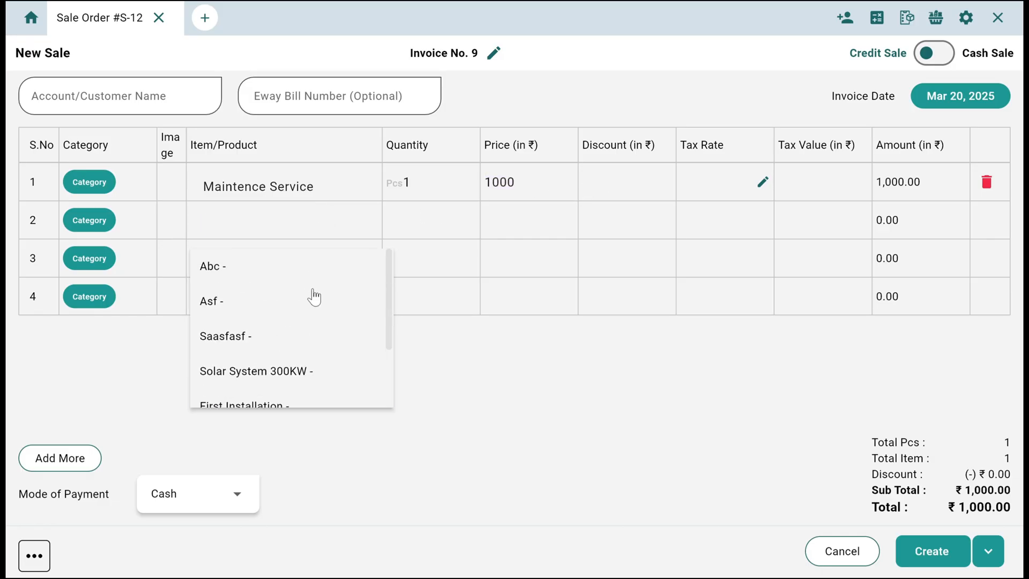
left_click(510, 243)
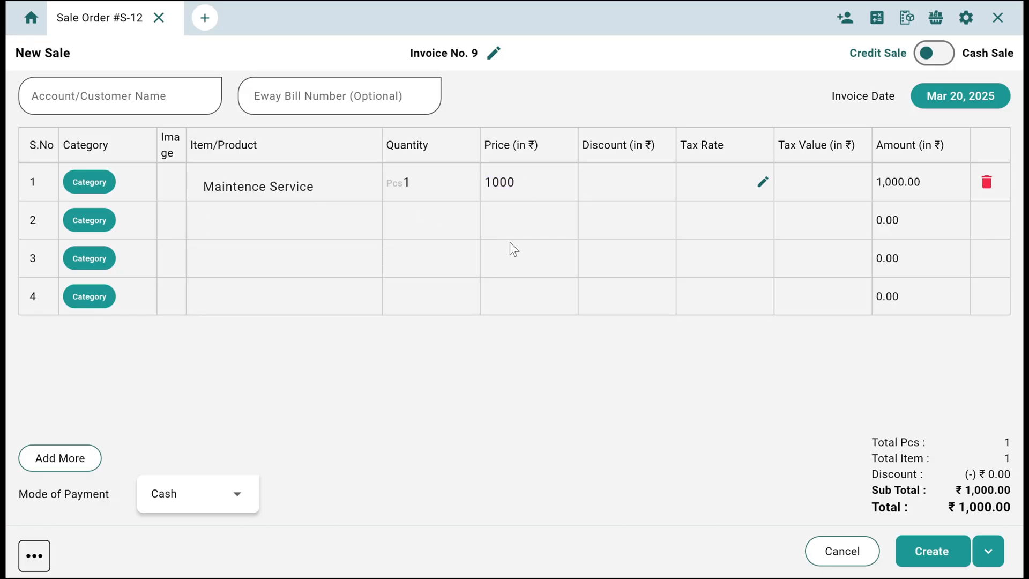
left_click(918, 559)
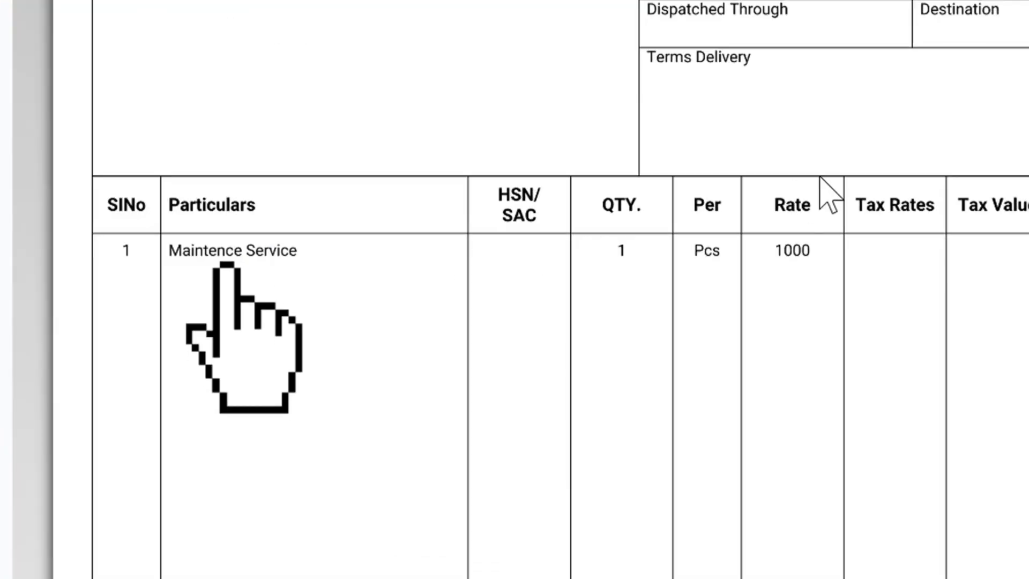
- Leave the new sale and review the sales invoice list, its filter options and the newest invoice's available actions
left_click(320, 399)
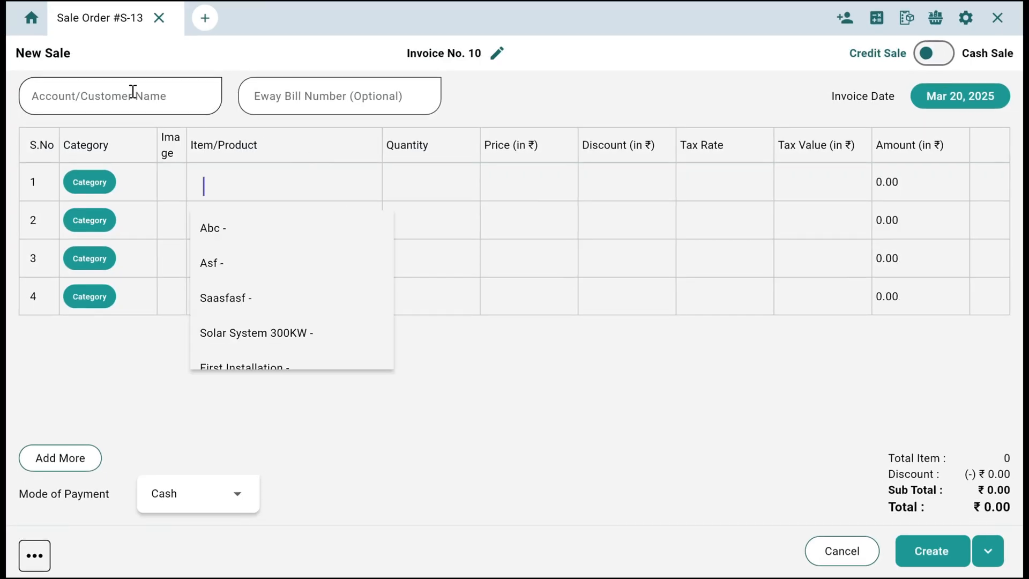
left_click(29, 17)
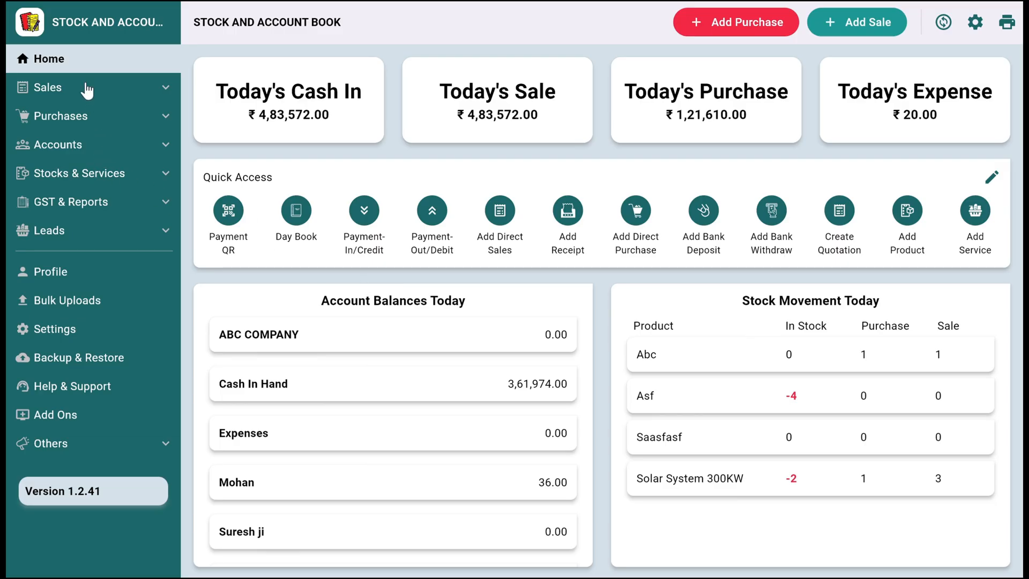
left_click(88, 89)
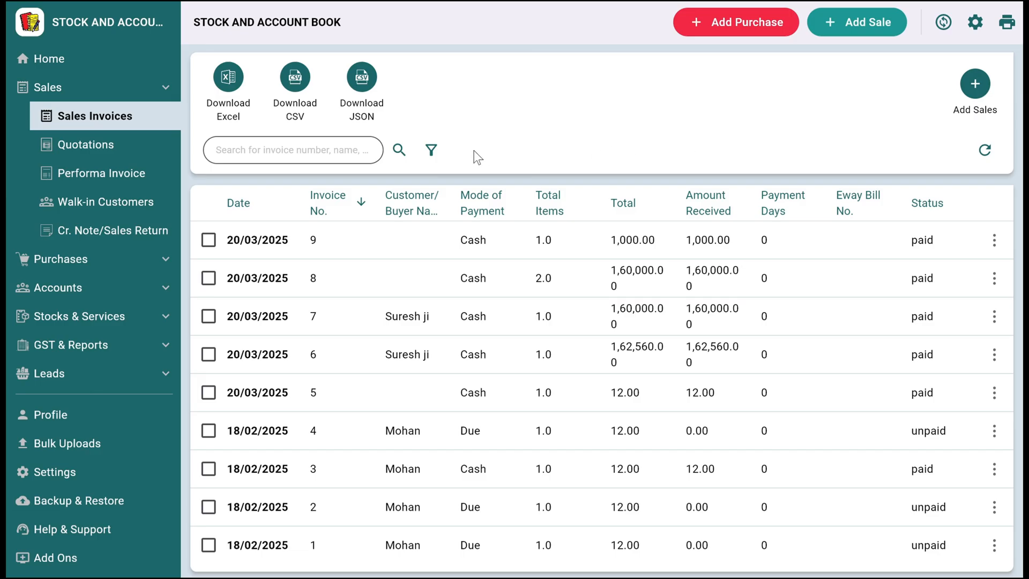
left_click(431, 150)
left_click(645, 180)
left_click(995, 240)
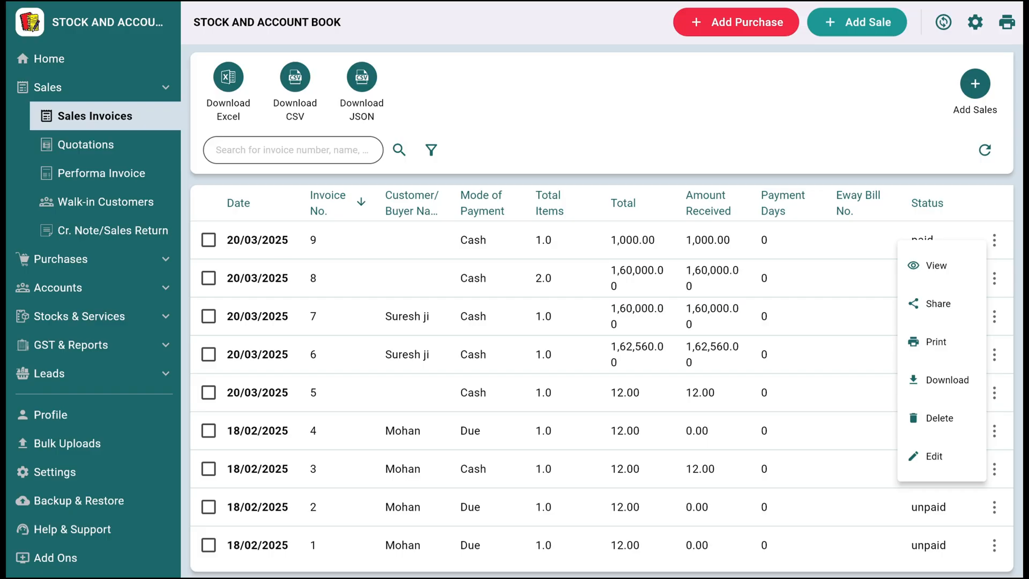
- Look through the quotations, performa invoices, walk-in customers and credit note/sales return records
left_click(61, 145)
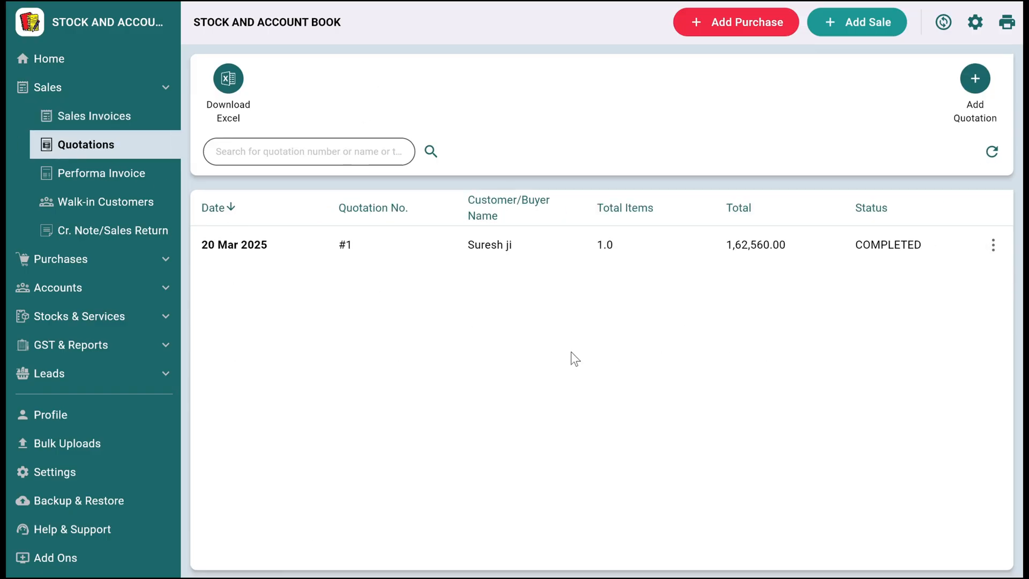
left_click(153, 181)
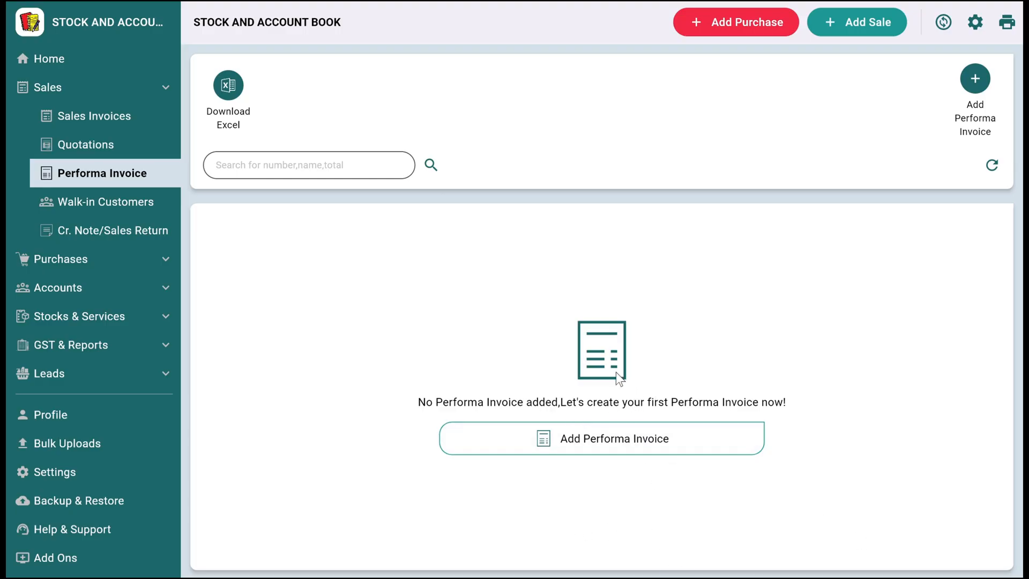
left_click(120, 204)
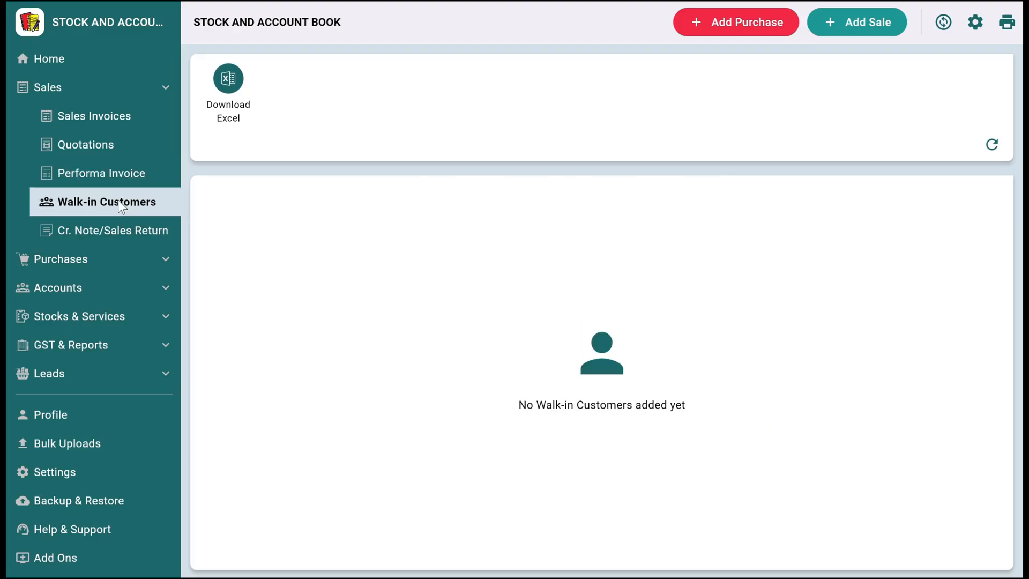
left_click(111, 236)
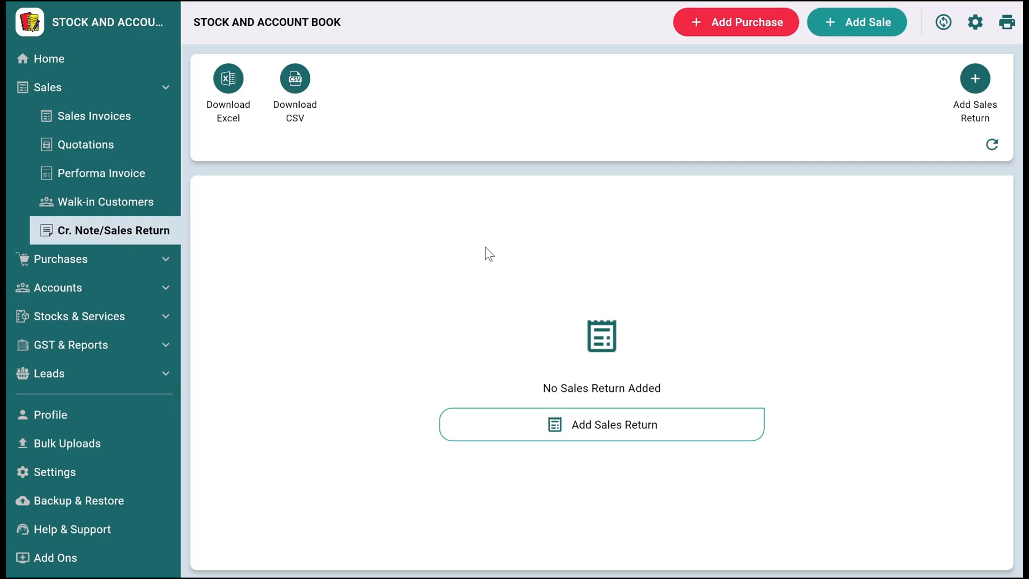
- Review the purchases list, the actions available for the ABC COMPANY purchase, and the debit note/purchase return page
left_click(124, 261)
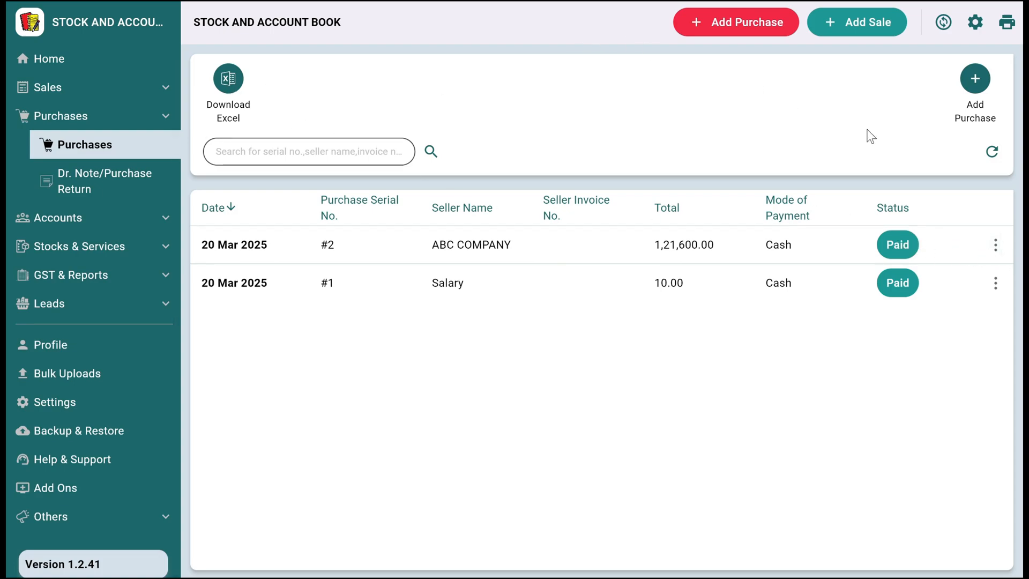
left_click(995, 245)
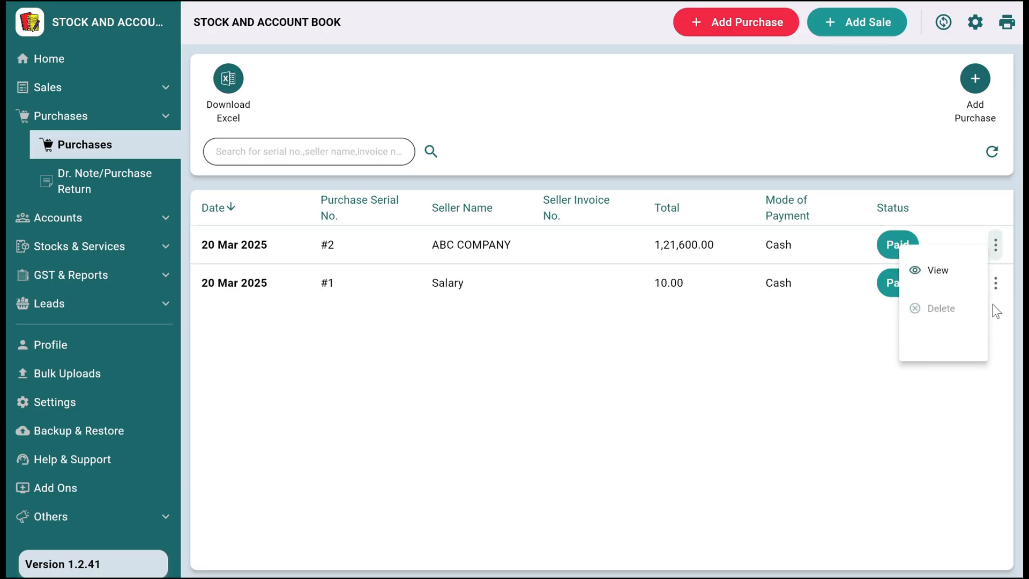
left_click(583, 374)
left_click(84, 182)
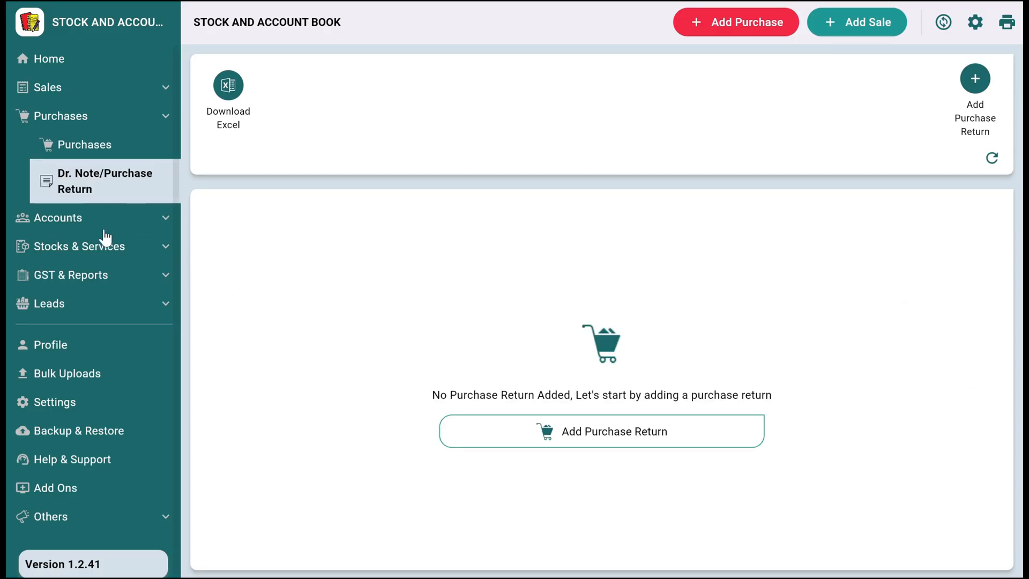
- Examine the solar system customer's ledger among all accounts, including its latest sales entry, and the actions offered for that account
left_click(73, 219)
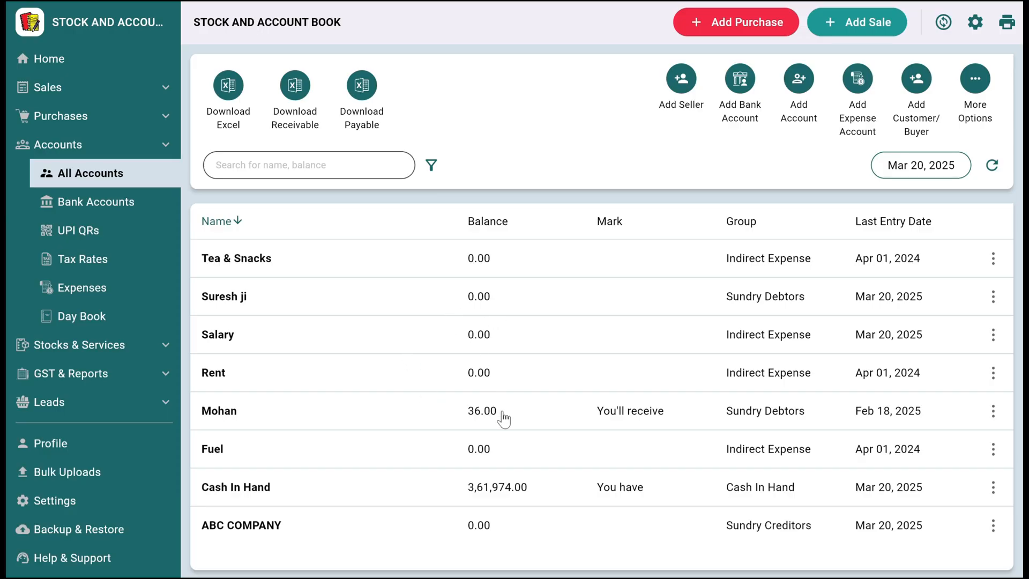
left_click(476, 305)
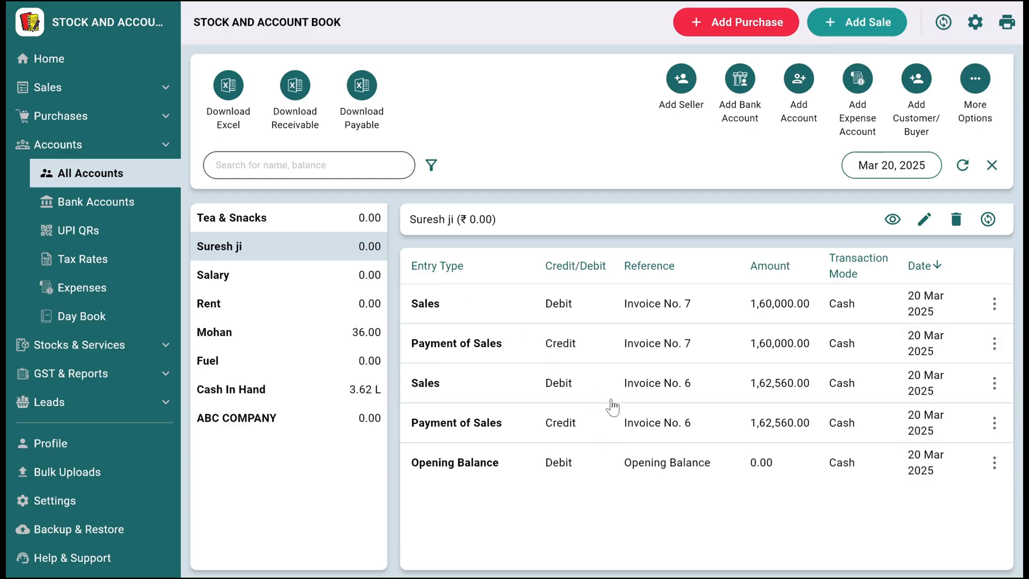
left_click(759, 308)
left_click(941, 352)
left_click(940, 354)
left_click(815, 352)
left_click(990, 169)
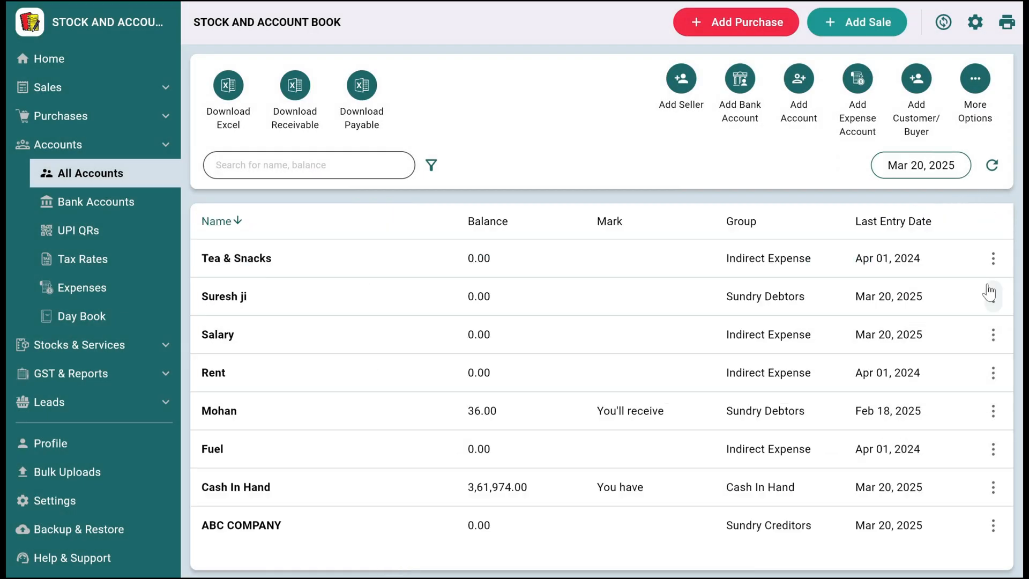
left_click(995, 296)
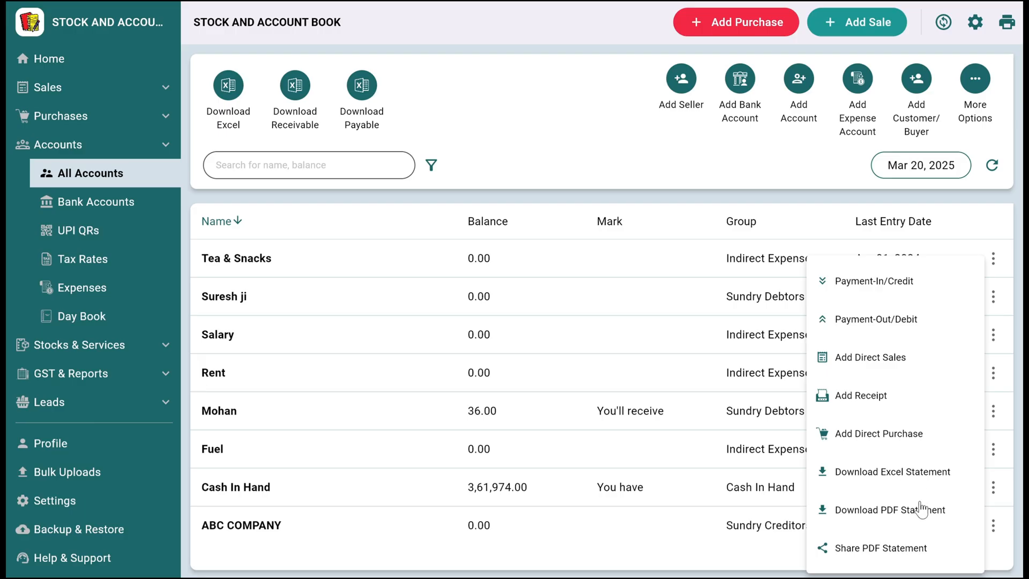
left_click(616, 169)
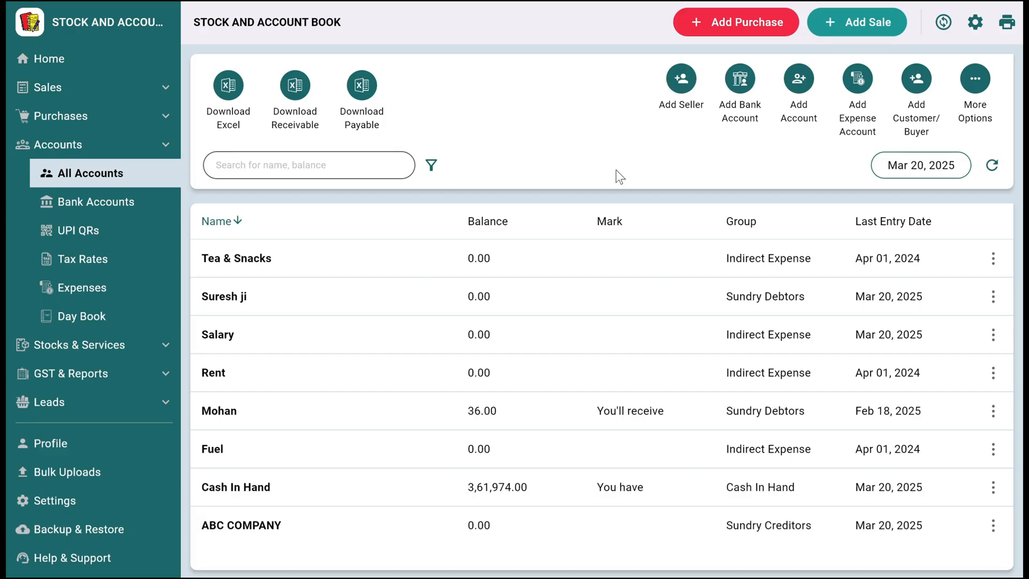
- Look through the bank accounts, UPI QRs, tax rates, expenses and day book pages of the accounts section
left_click(111, 202)
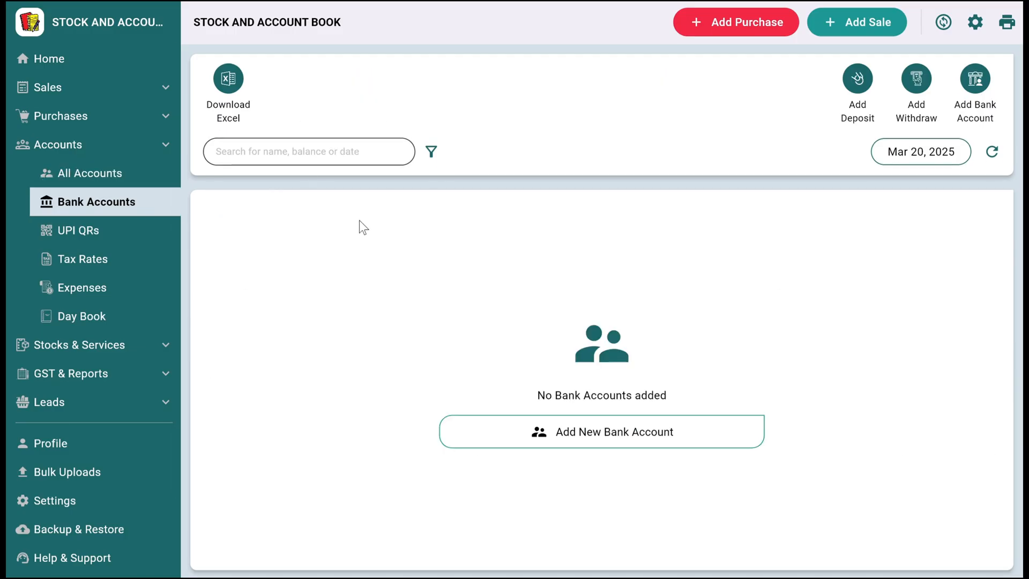
left_click(58, 238)
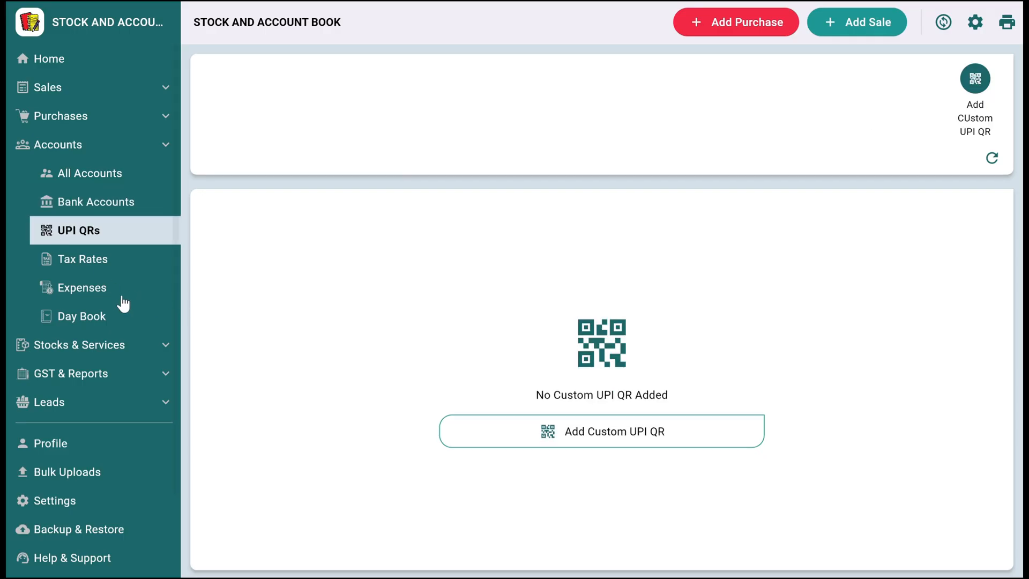
left_click(78, 268)
left_click(96, 289)
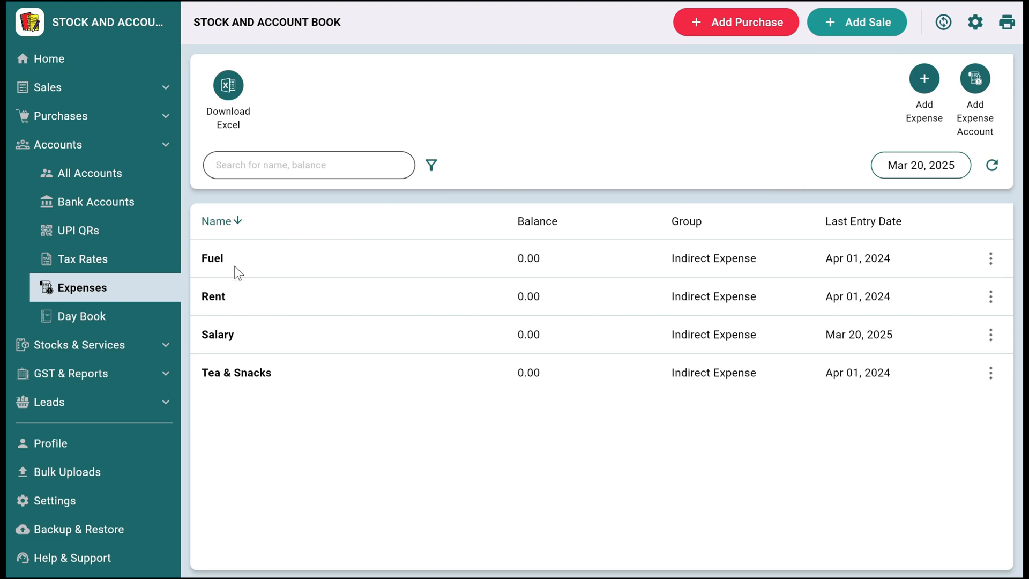
left_click(99, 322)
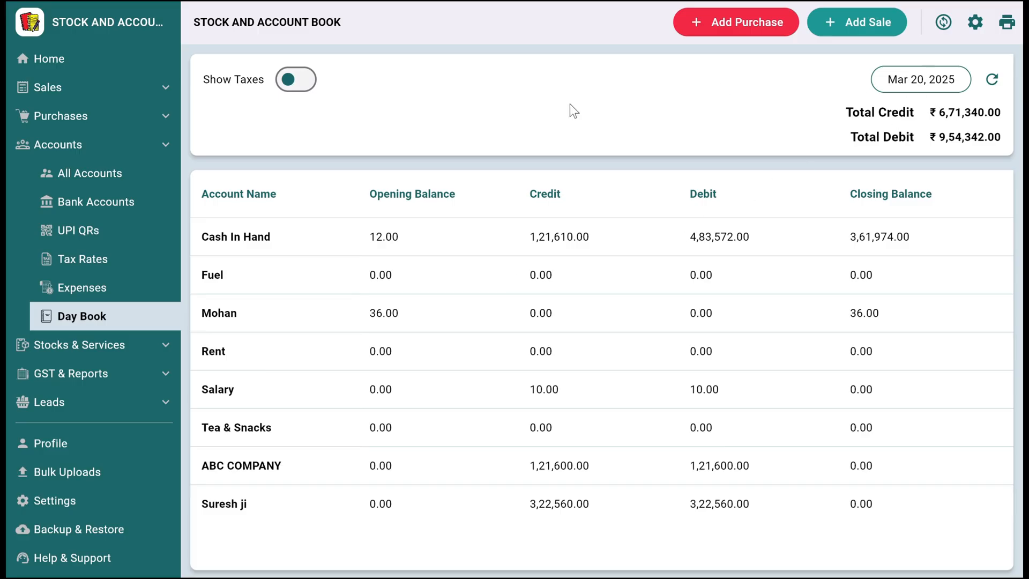
- Examine the stock movement history of Solar System 300KW, the invoice behind its latest sale, and today's stock movement and service sales overview
scroll(114, 332, "down", 3)
left_click(76, 268)
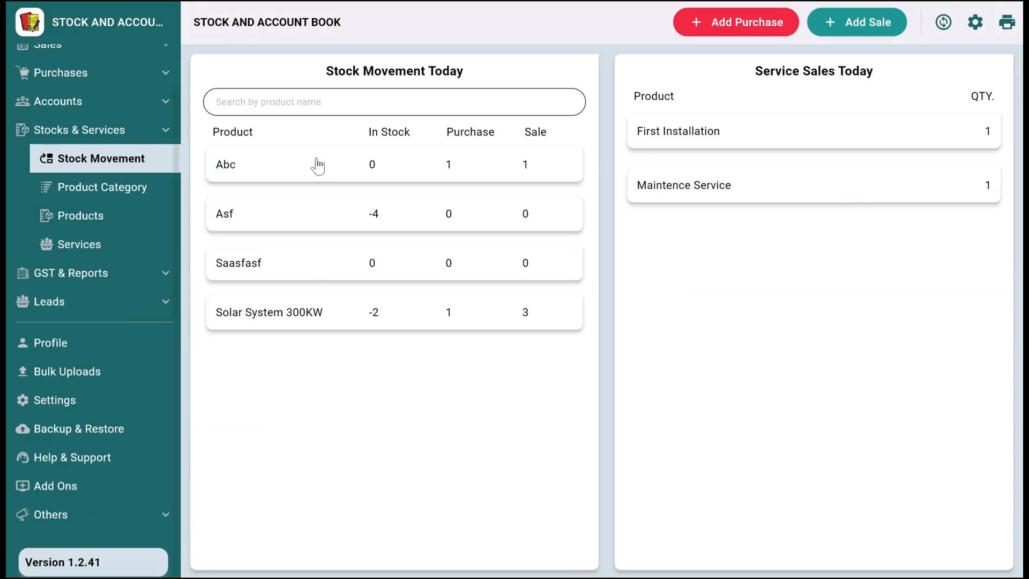
left_click(319, 322)
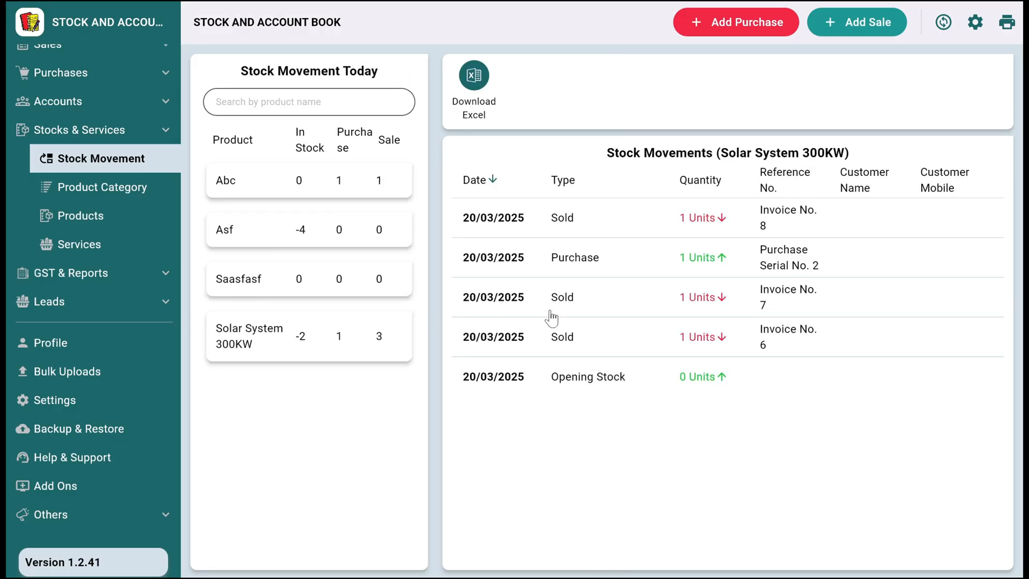
left_click(658, 234)
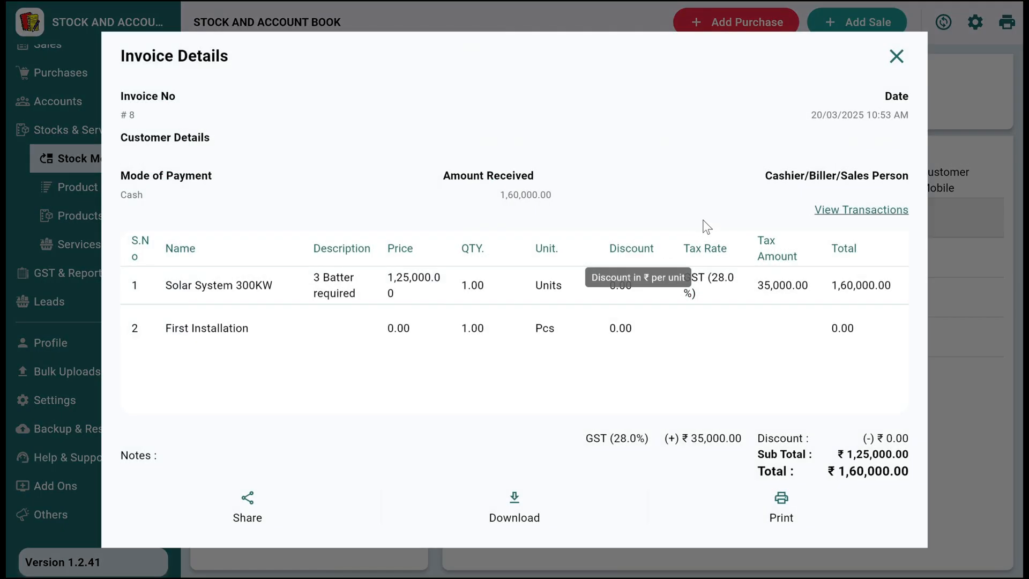
left_click(905, 64)
left_click(83, 189)
left_click(107, 159)
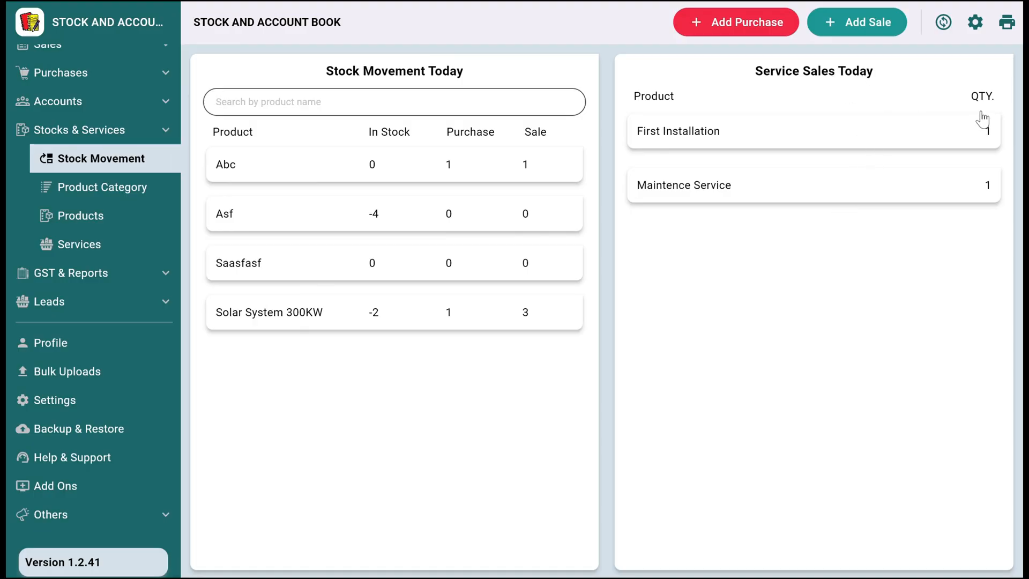
- Review the products and services lists and the actions offered for Solar System 300KW and First Installation
left_click(110, 215)
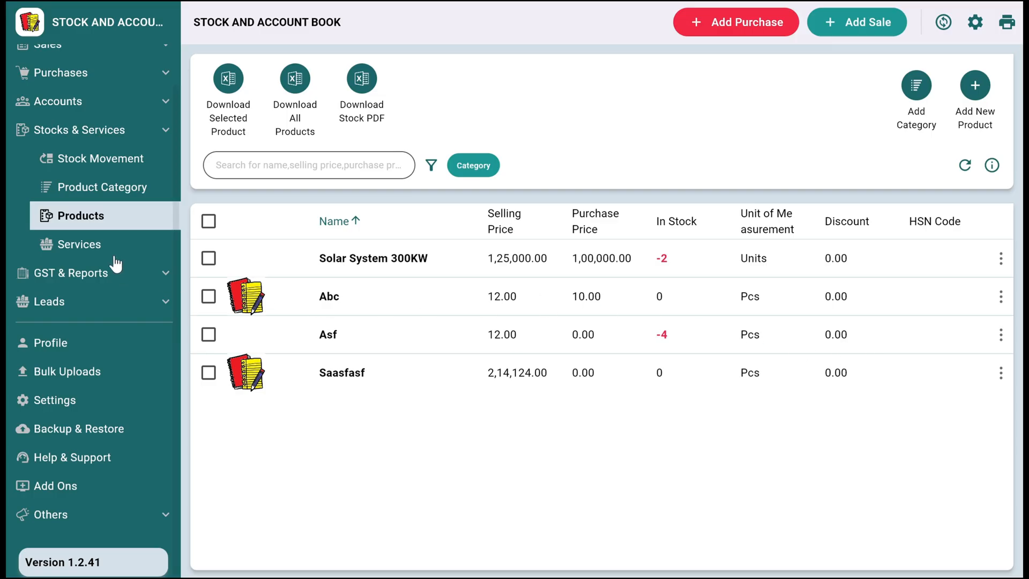
left_click(1000, 262)
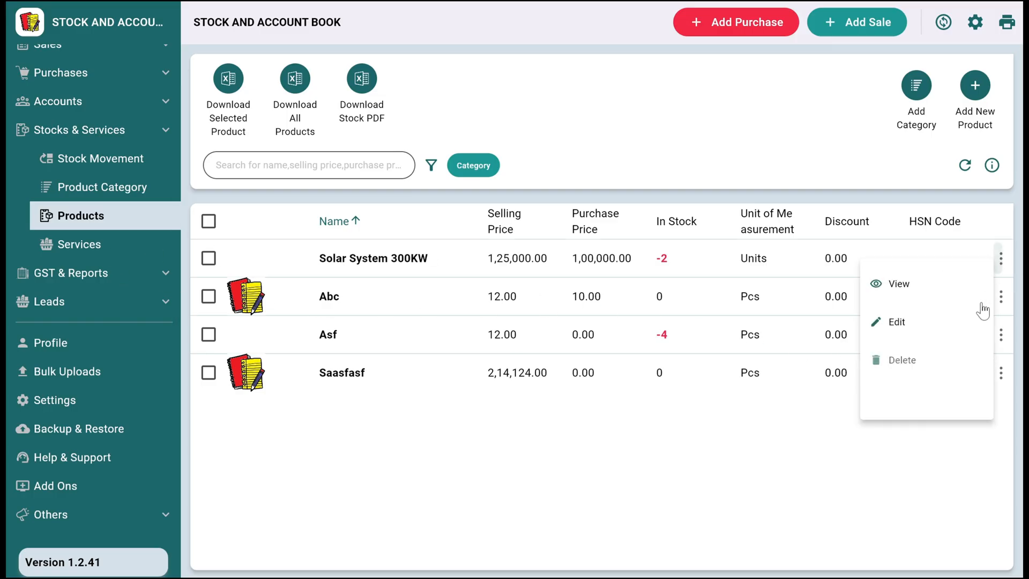
left_click(682, 459)
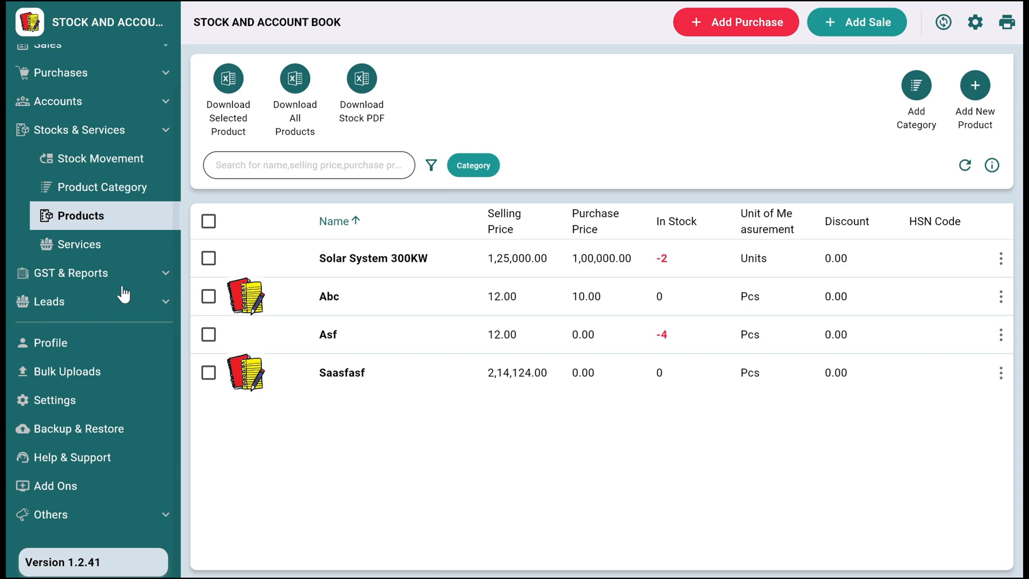
left_click(100, 253)
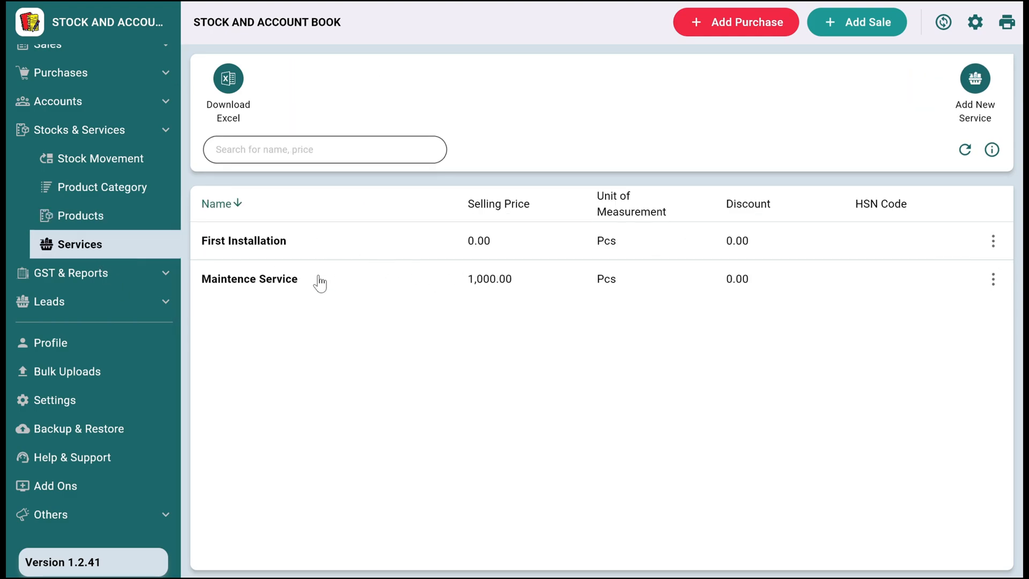
left_click(993, 242)
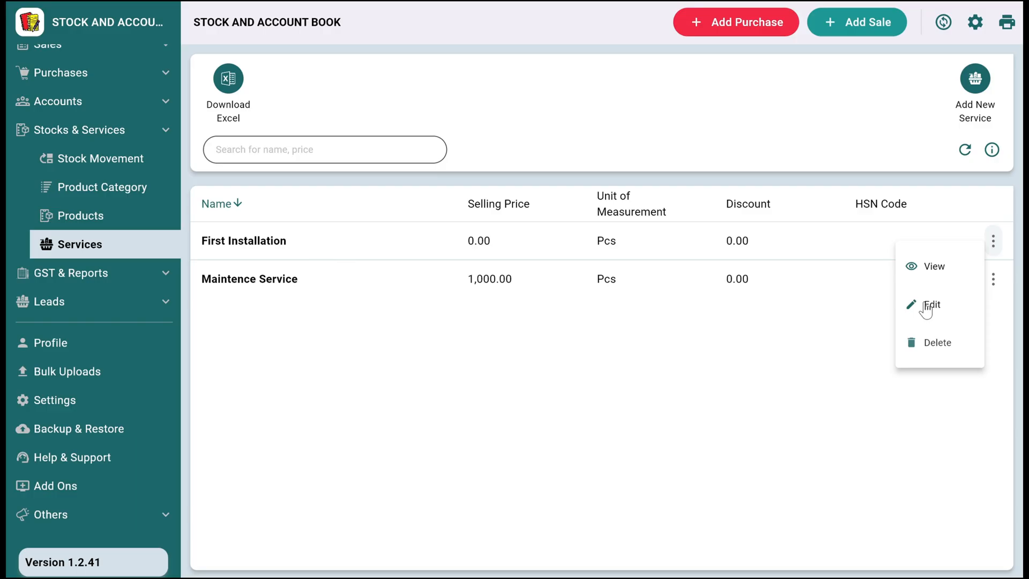
left_click(794, 356)
- Review the Sales Wise Profit & Loss report and trace the Profit & Loss Account's sales profit to the product wise profit of invoice 6
left_click(102, 274)
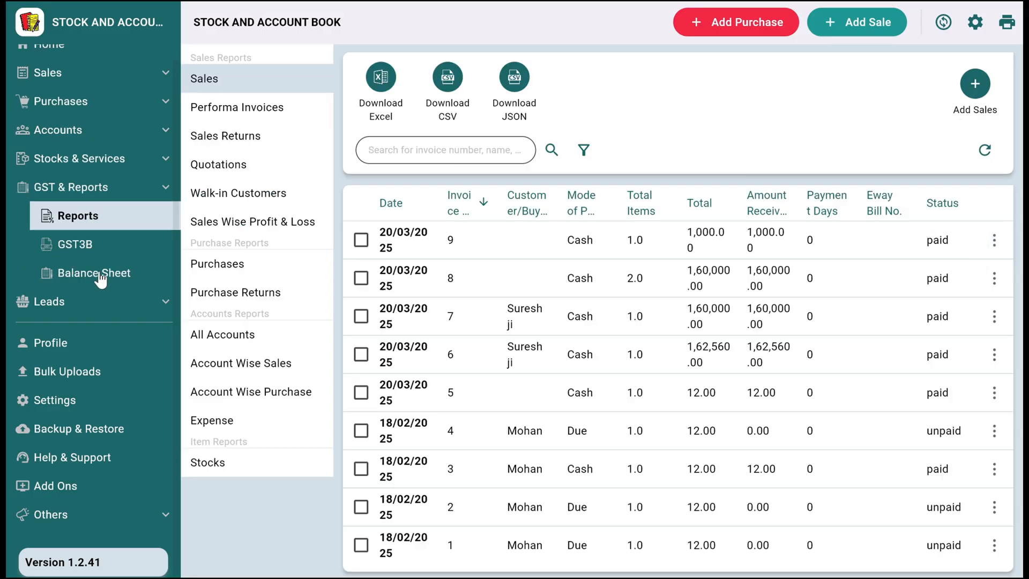
left_click(211, 229)
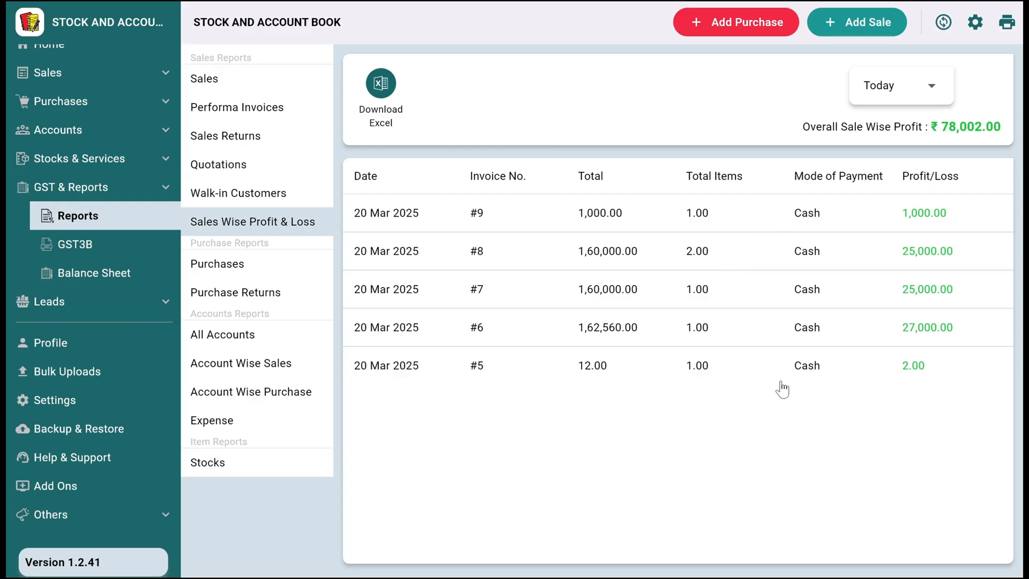
left_click(122, 284)
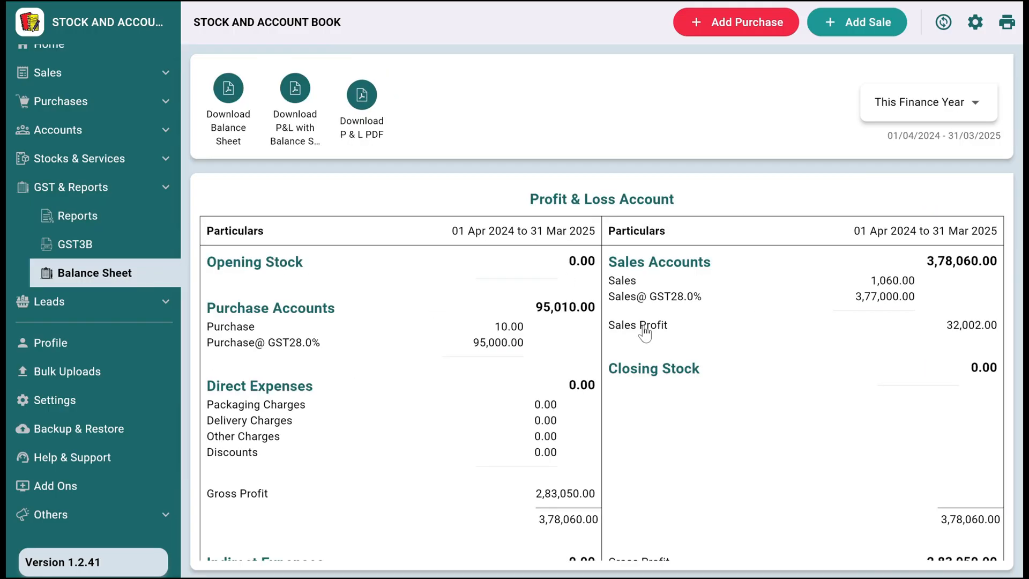
left_click(943, 326)
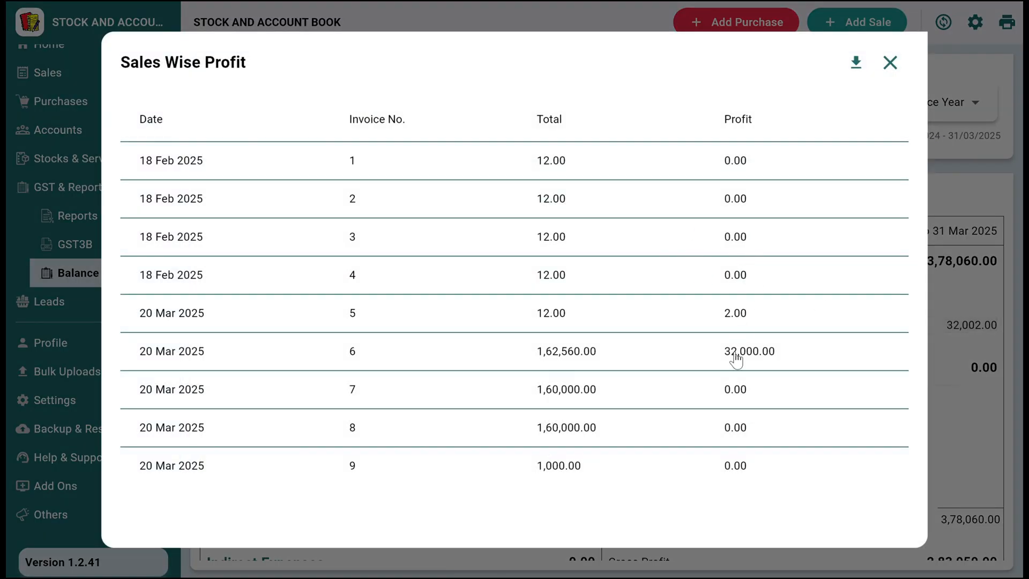
left_click(701, 353)
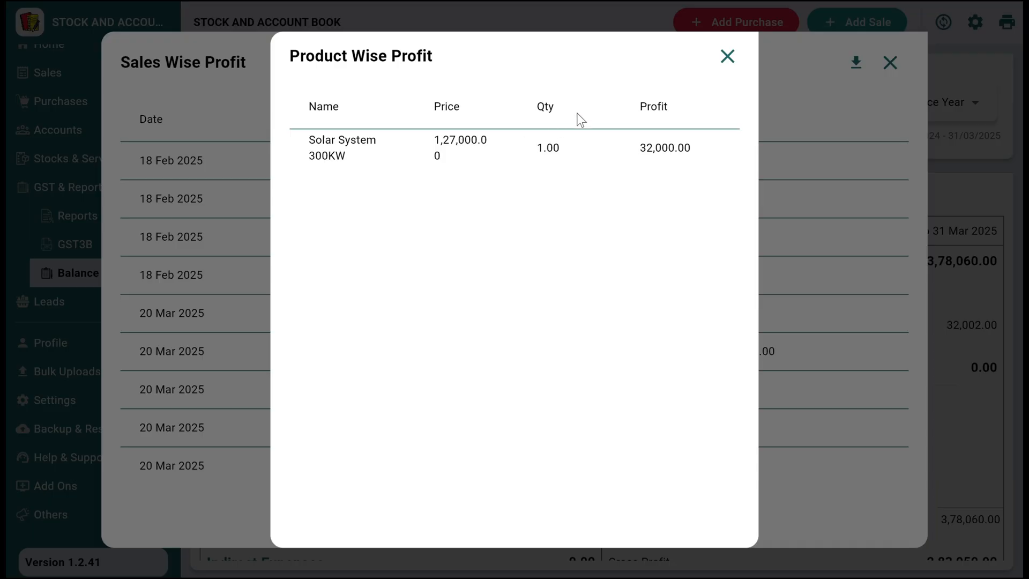
left_click(727, 56)
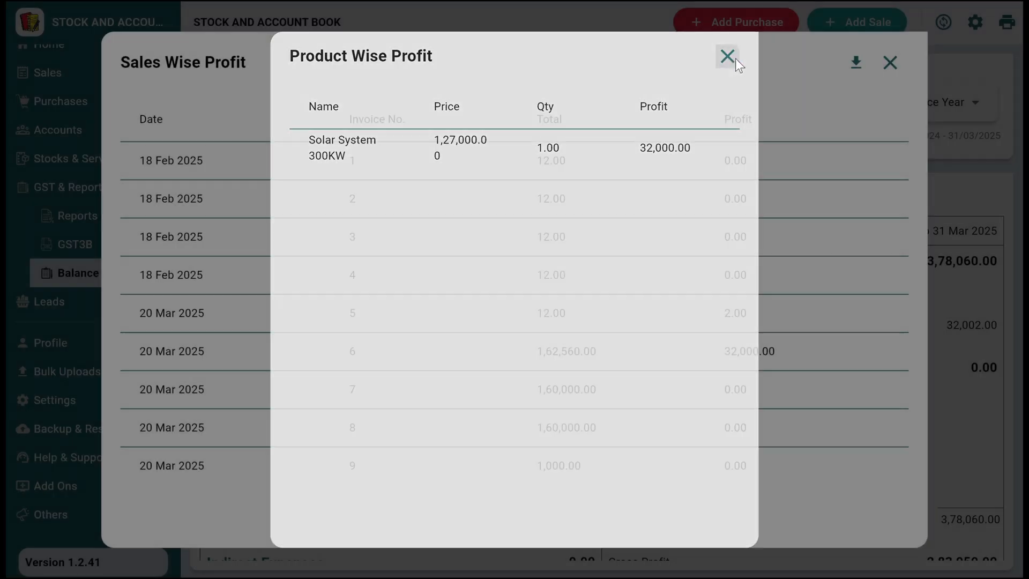
left_click(889, 63)
- Read through the rest of the Profit & Loss Account and the Balance Sheet for this finance year
scroll(475, 257, "down", 10)
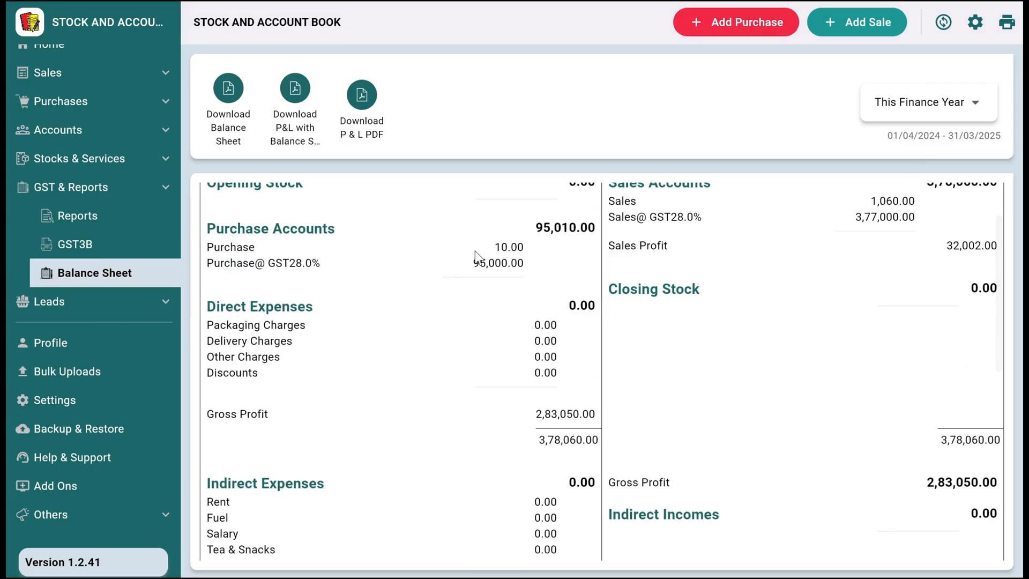
scroll(478, 262, "down", 1)
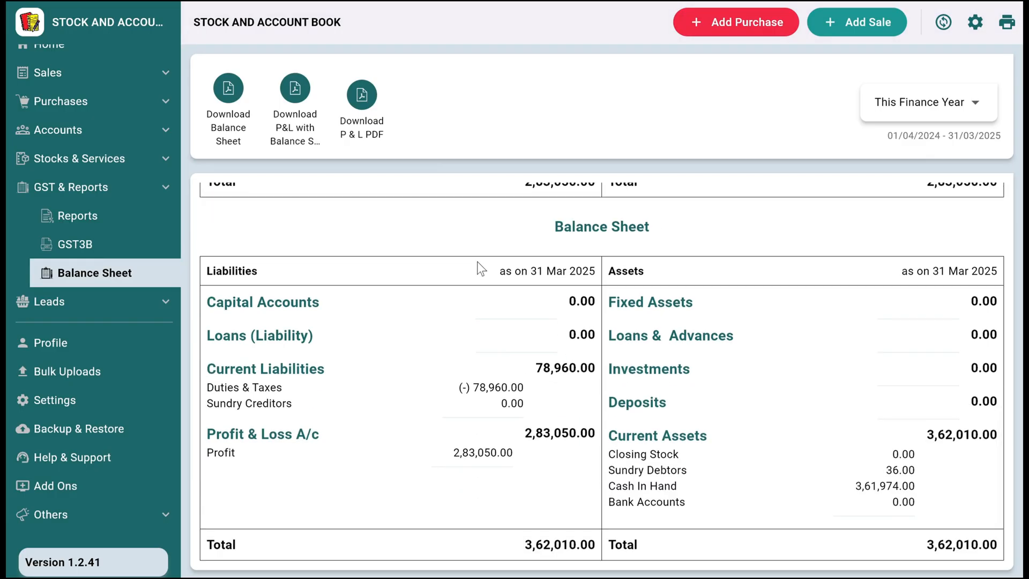
scroll(603, 394, "up", 10)
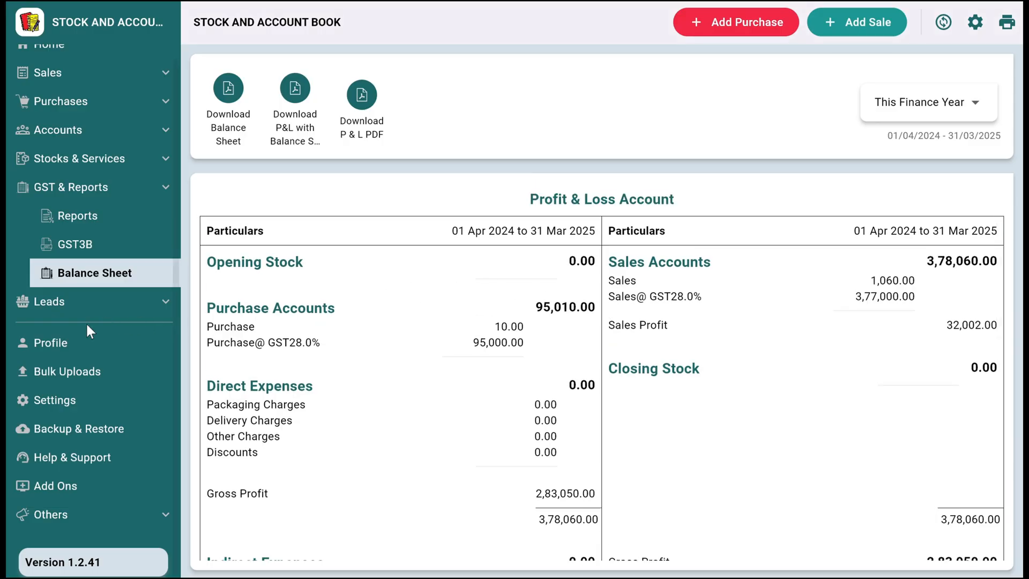
- Look through the settings pages from Billing to Performa Invoice, and return to the home page
left_click(81, 403)
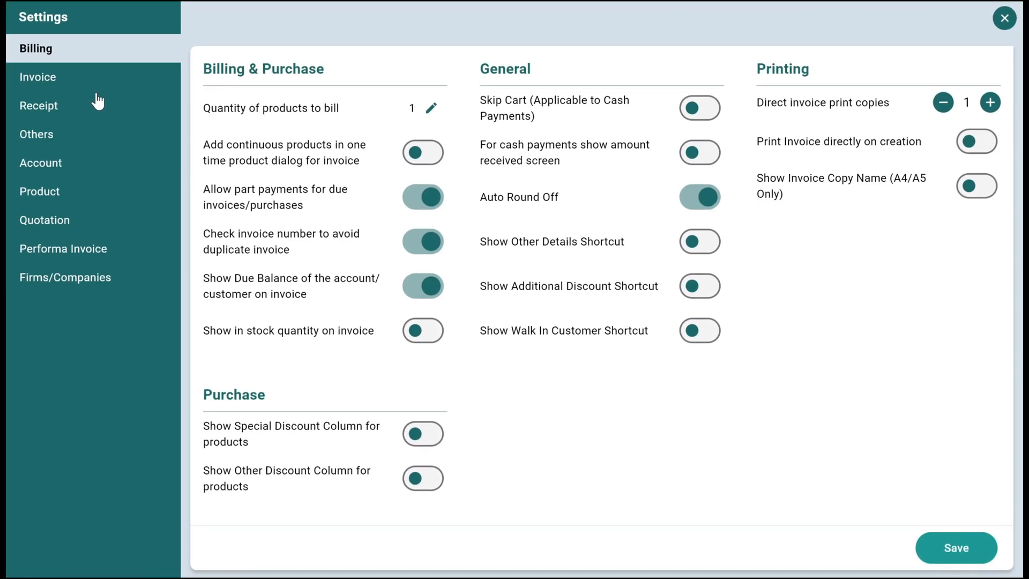
left_click(92, 79)
left_click(88, 112)
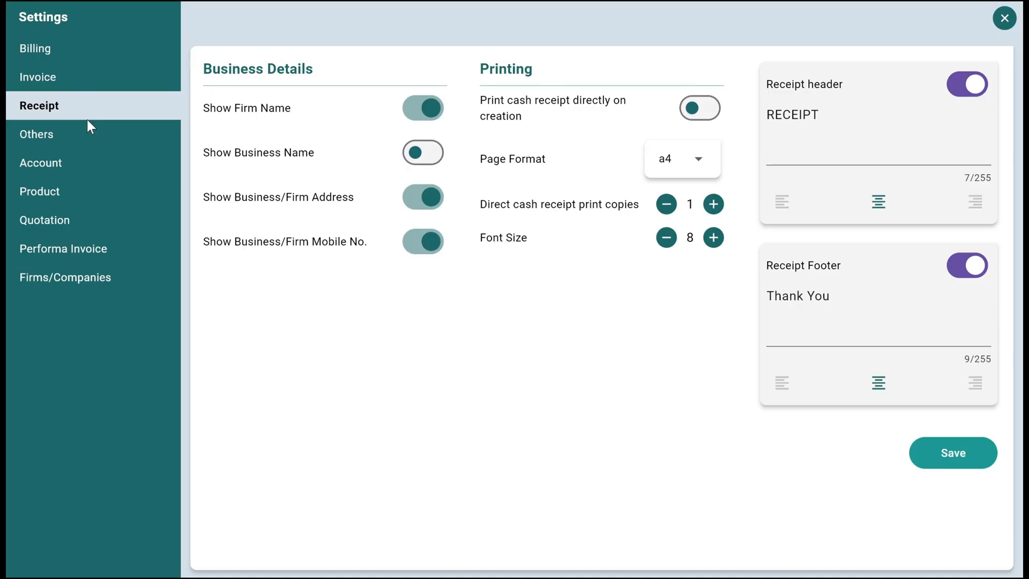
left_click(72, 144)
left_click(82, 169)
left_click(88, 199)
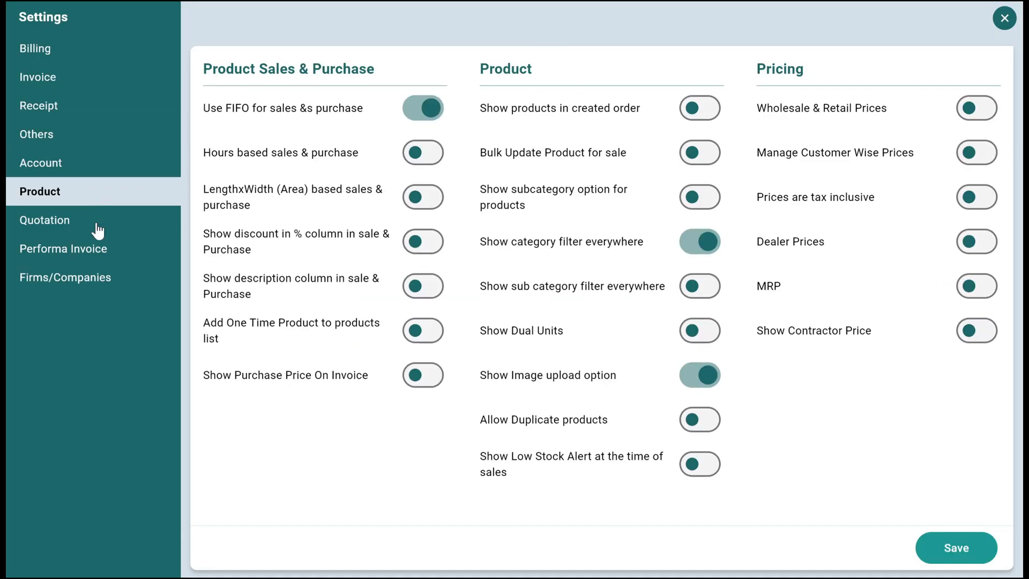
left_click(91, 221)
left_click(104, 250)
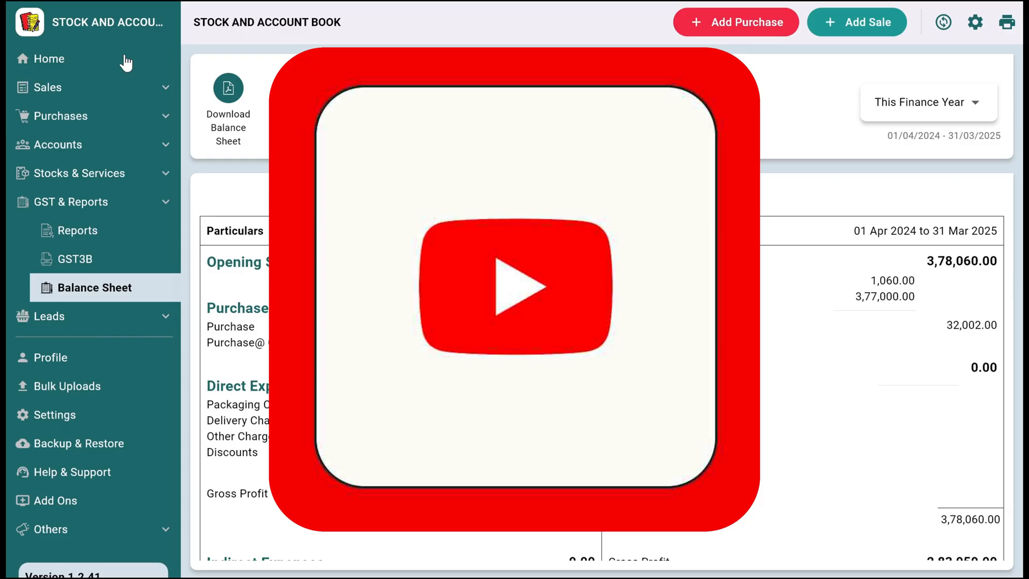
left_click(126, 61)
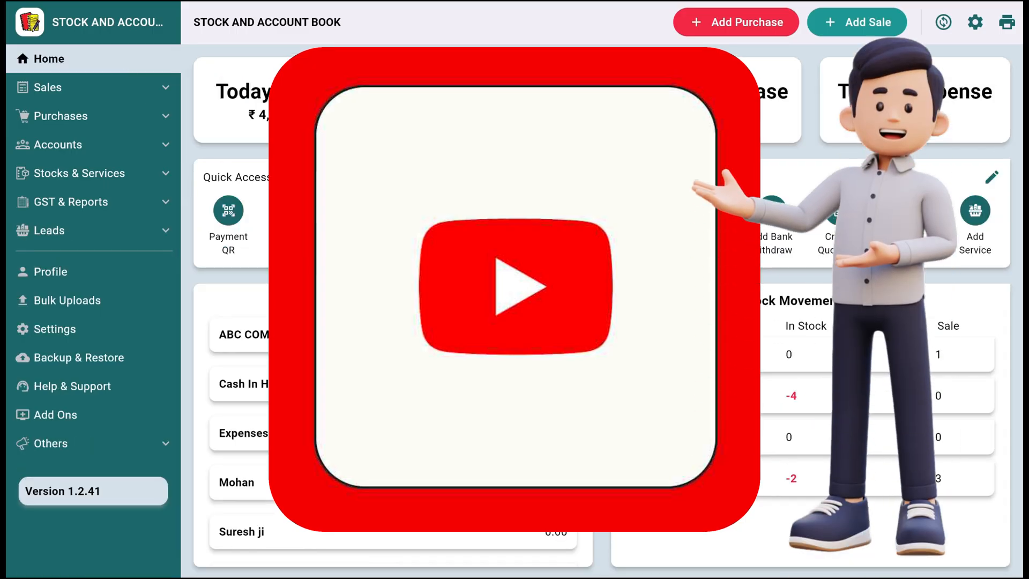